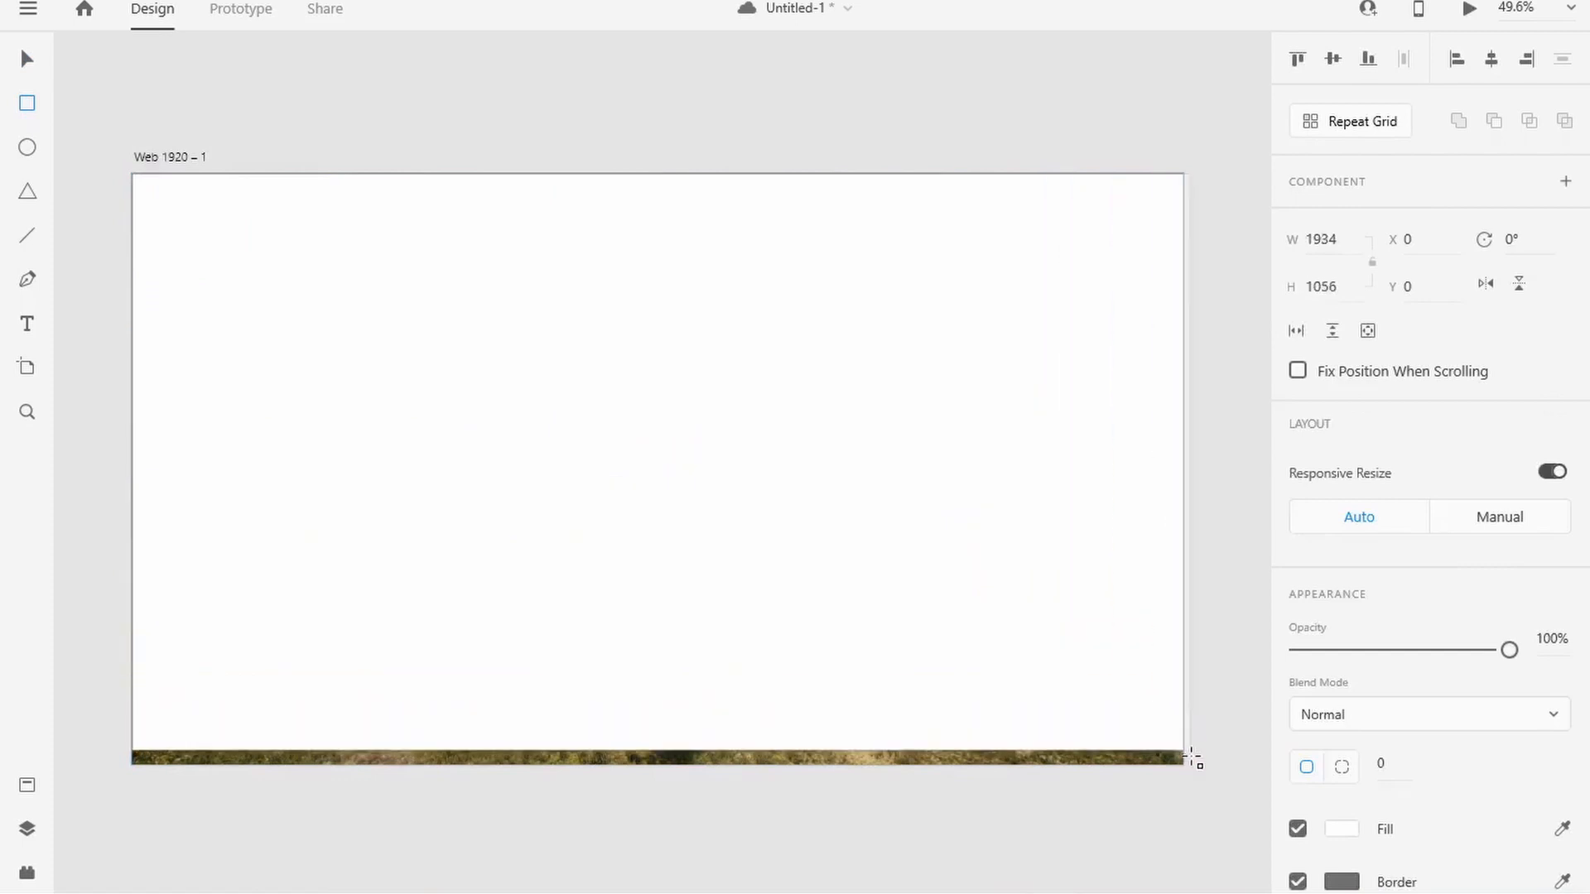
Step: Turn the full-artboard rectangle into a borderless black overlay with reduced opacity so the background image shows through
scroll(1349, 688, "down", 3)
left_click(1297, 751)
left_click(1342, 698)
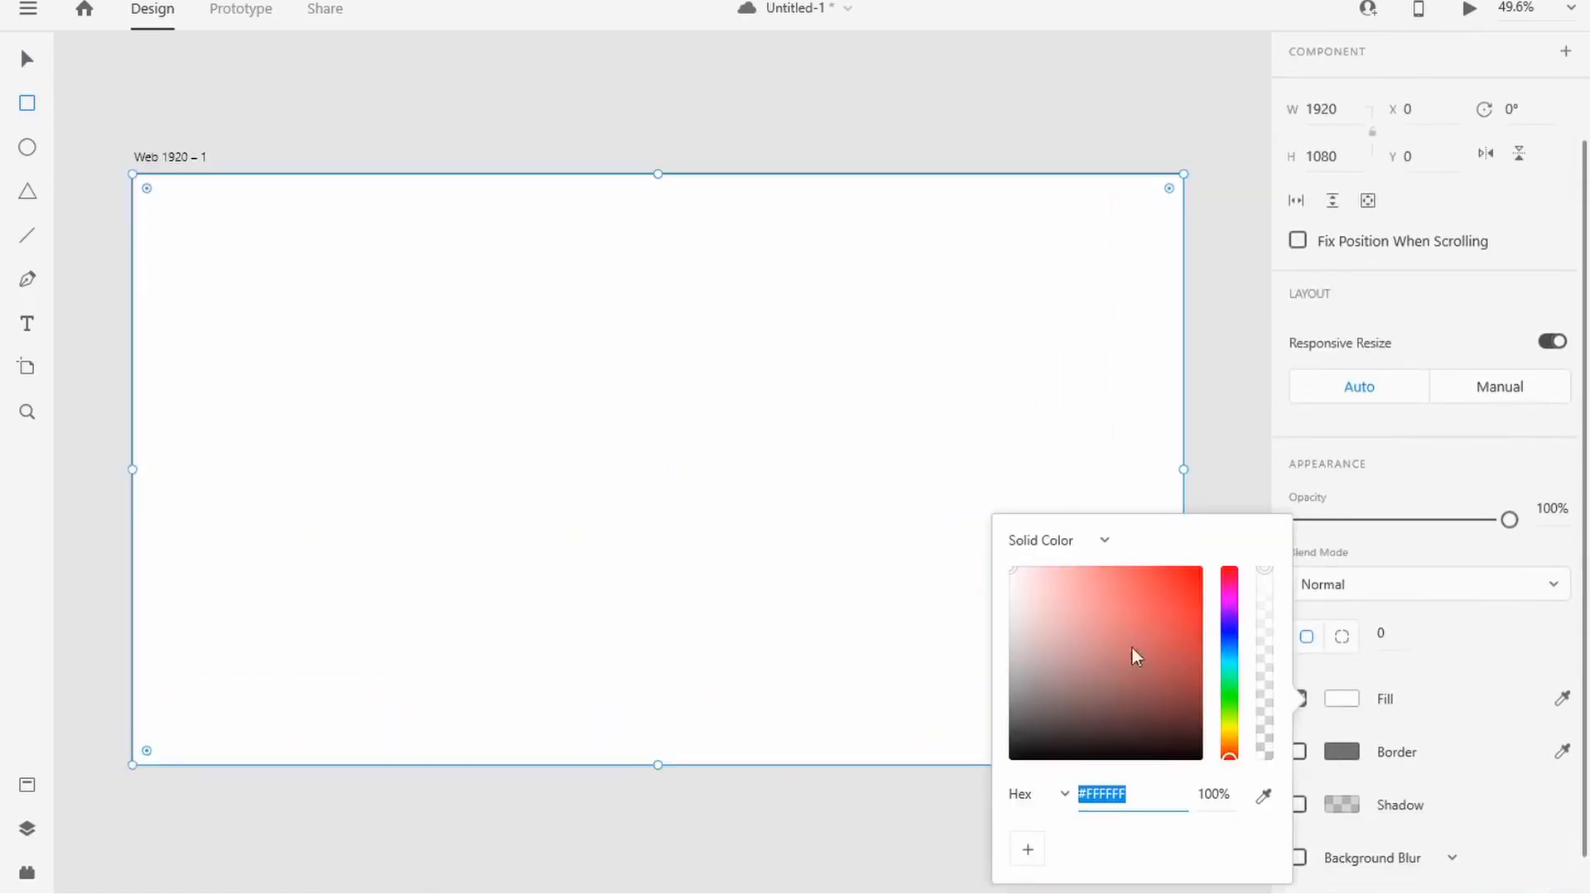
left_click_drag(1135, 656, 958, 787)
left_click_drag(1509, 520, 1426, 529)
Step: Import the PUBG logo image and place it, scaled down, in the artboard's upper-left corner
key("alt+Tab")
left_click_drag(638, 284, 326, 250)
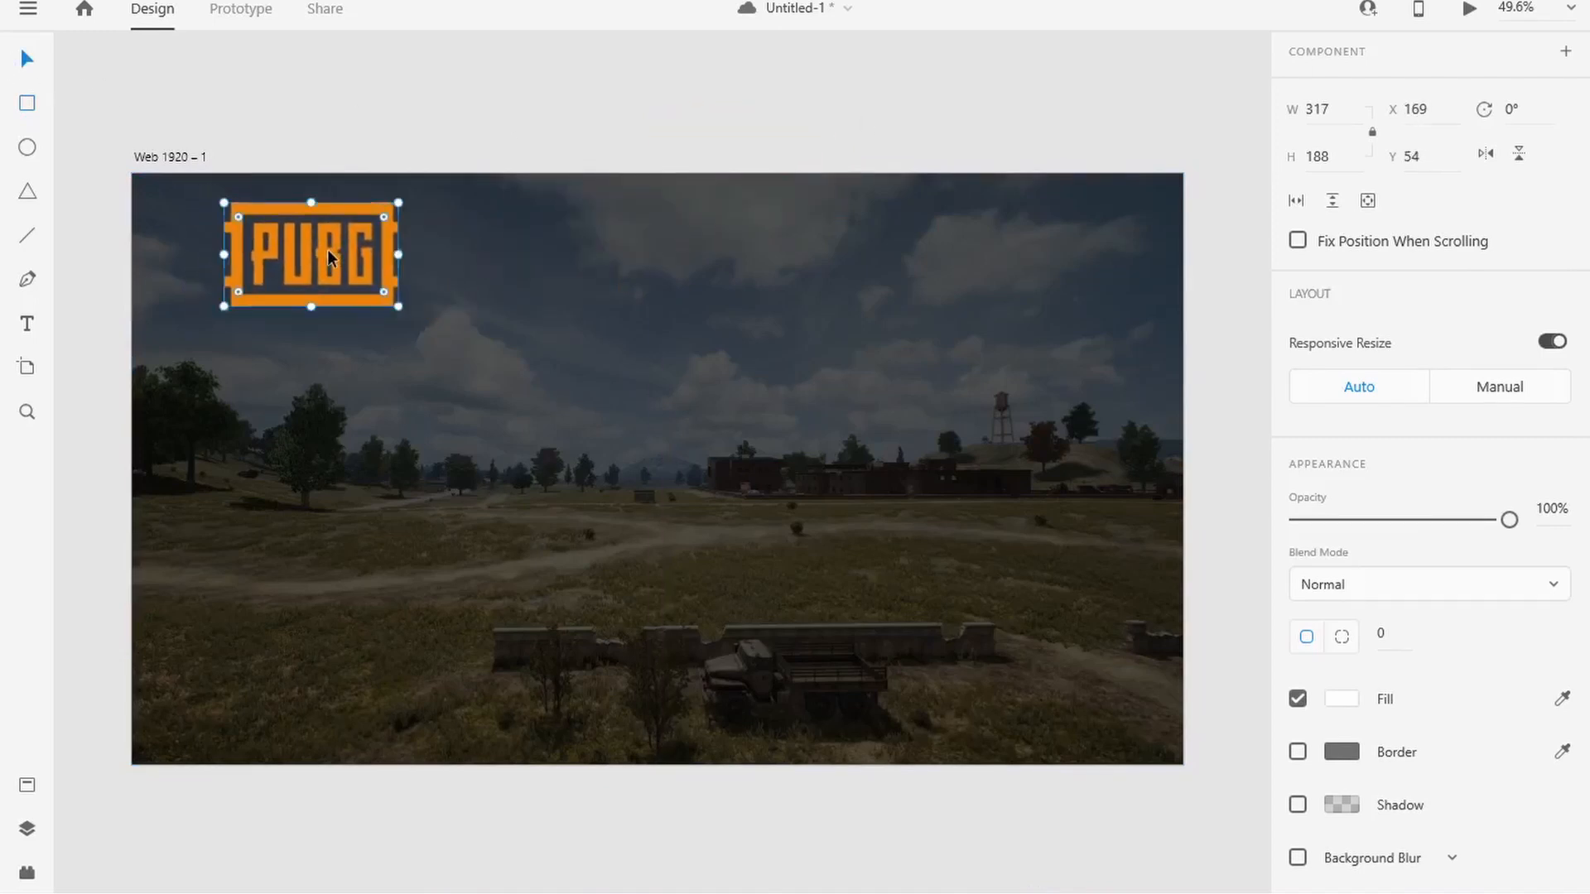
left_click_drag(398, 304, 267, 216)
key("Escape")
left_click(273, 217)
left_click(325, 154)
left_click(267, 210)
left_click(341, 141)
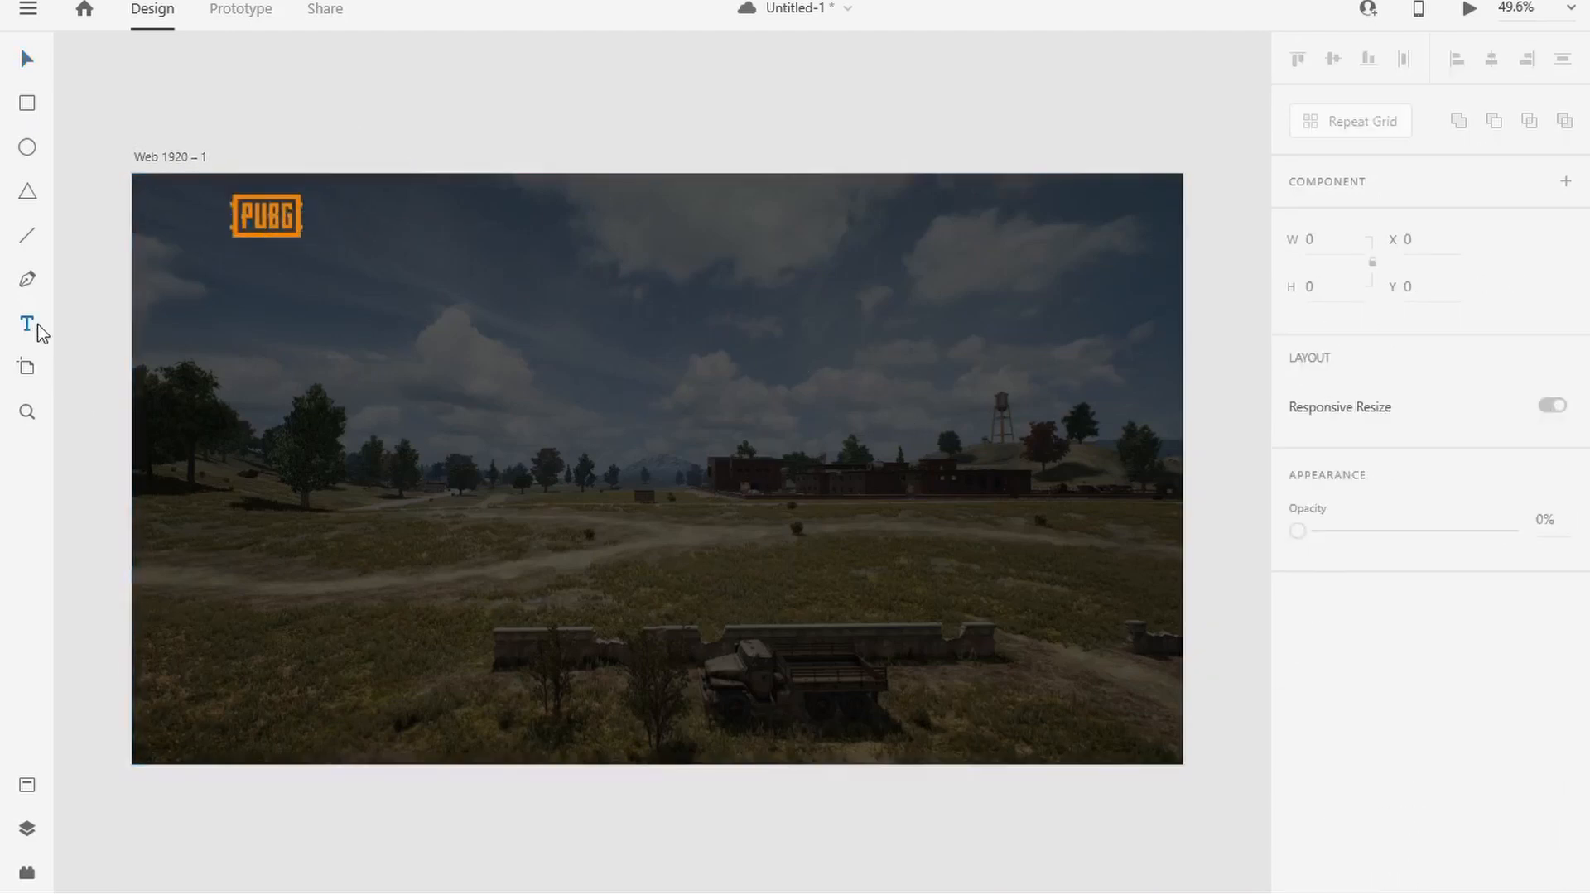
Step: Add the text HOME beside the logo near the artboard's upper edge and fill it with #FFFFFF
left_click(433, 215)
type("HOME")
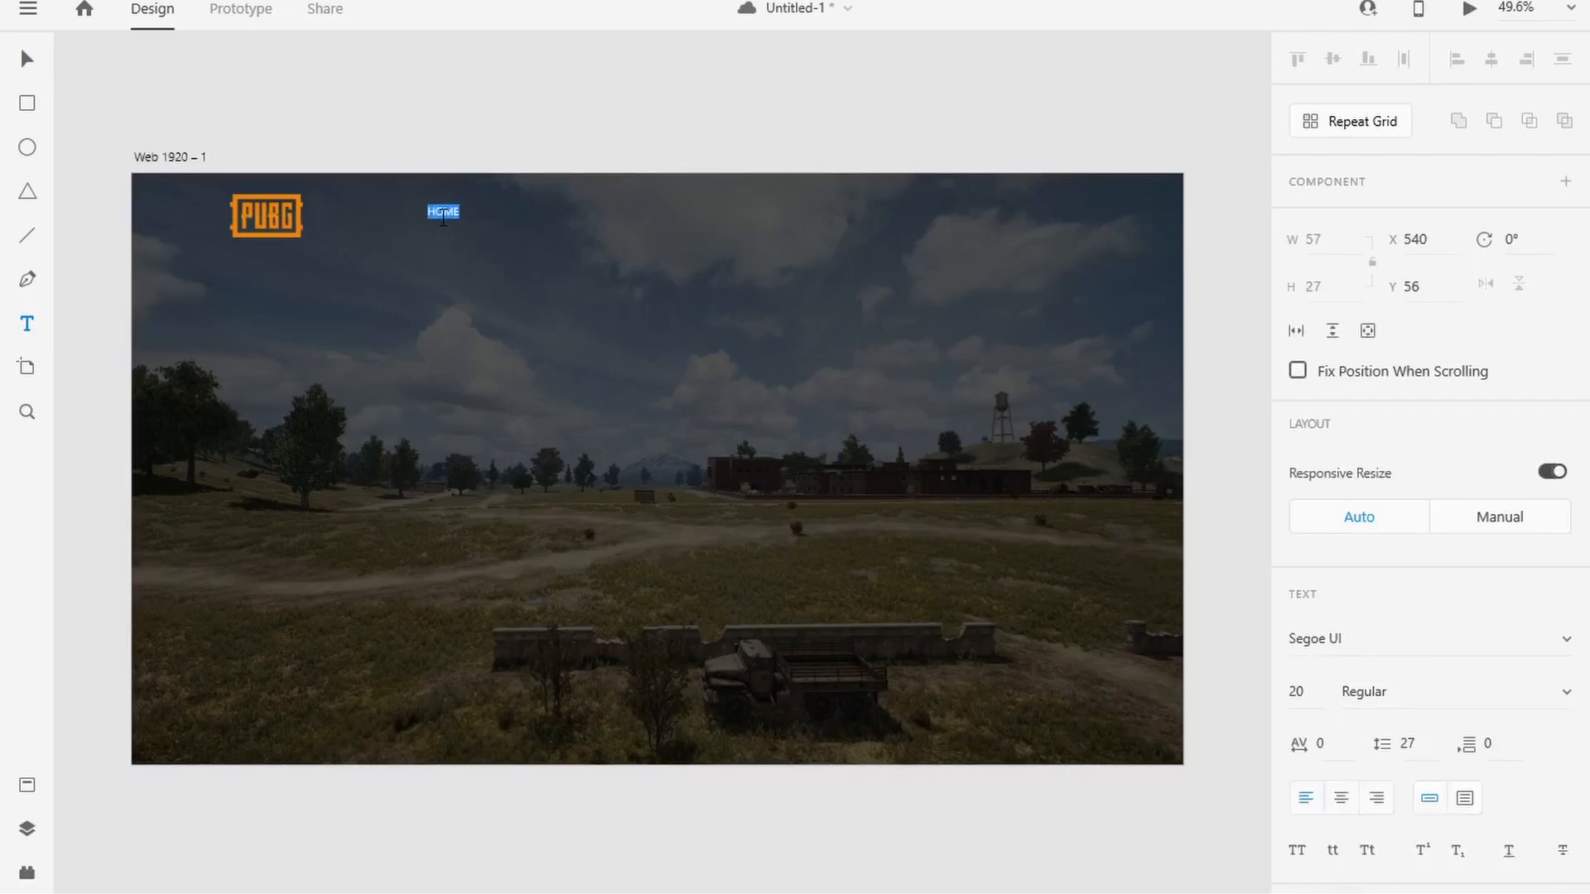
scroll(1464, 590, "down", 5)
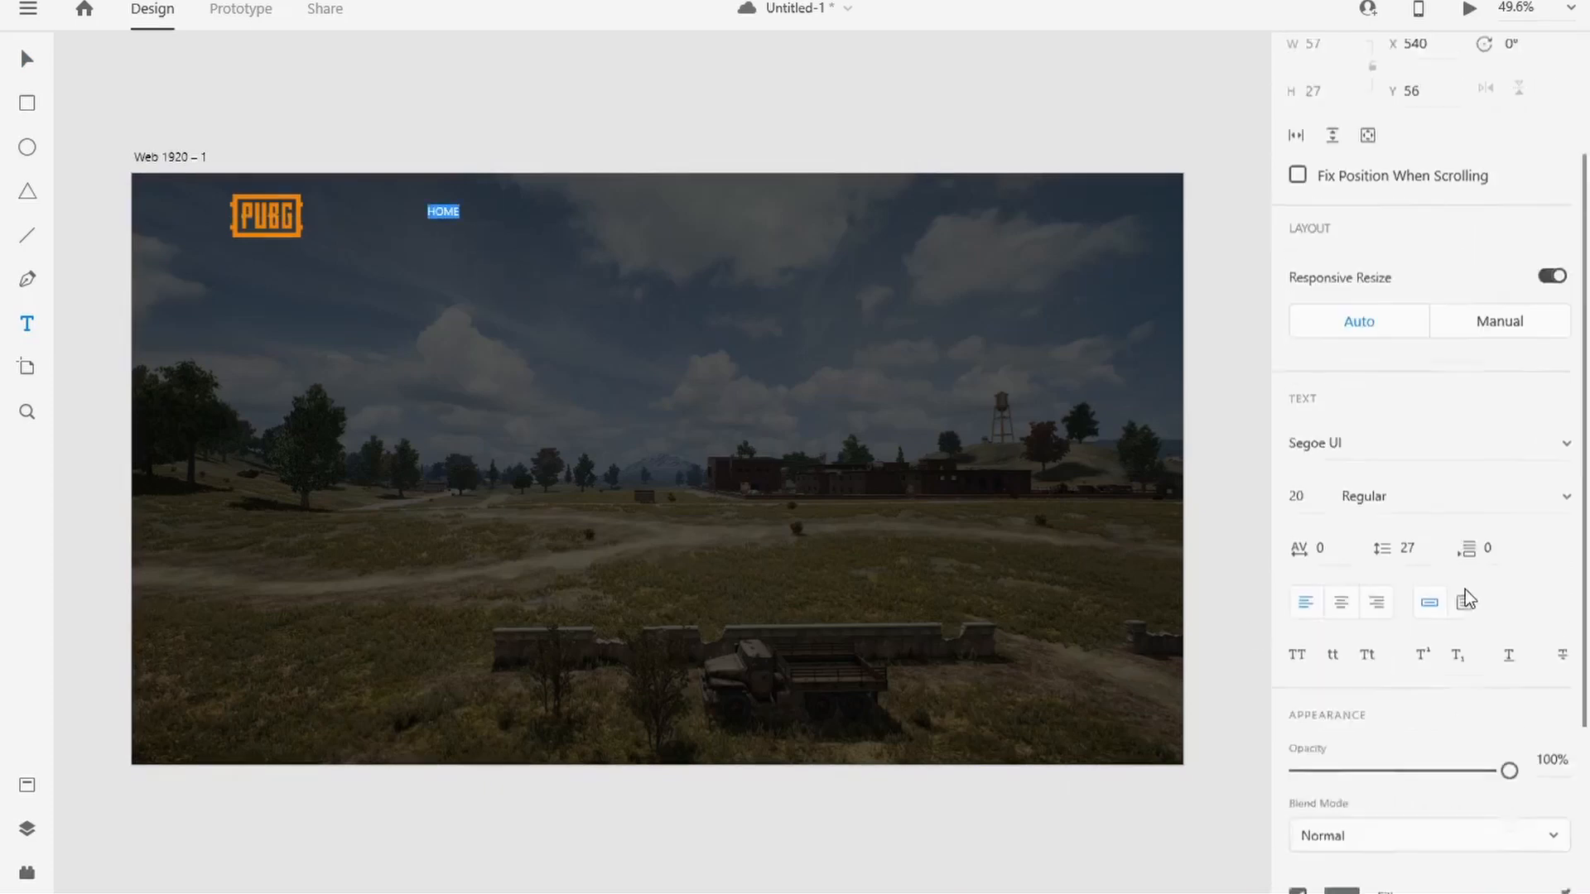
left_click(1342, 703)
left_click_drag(1012, 659, 966, 525)
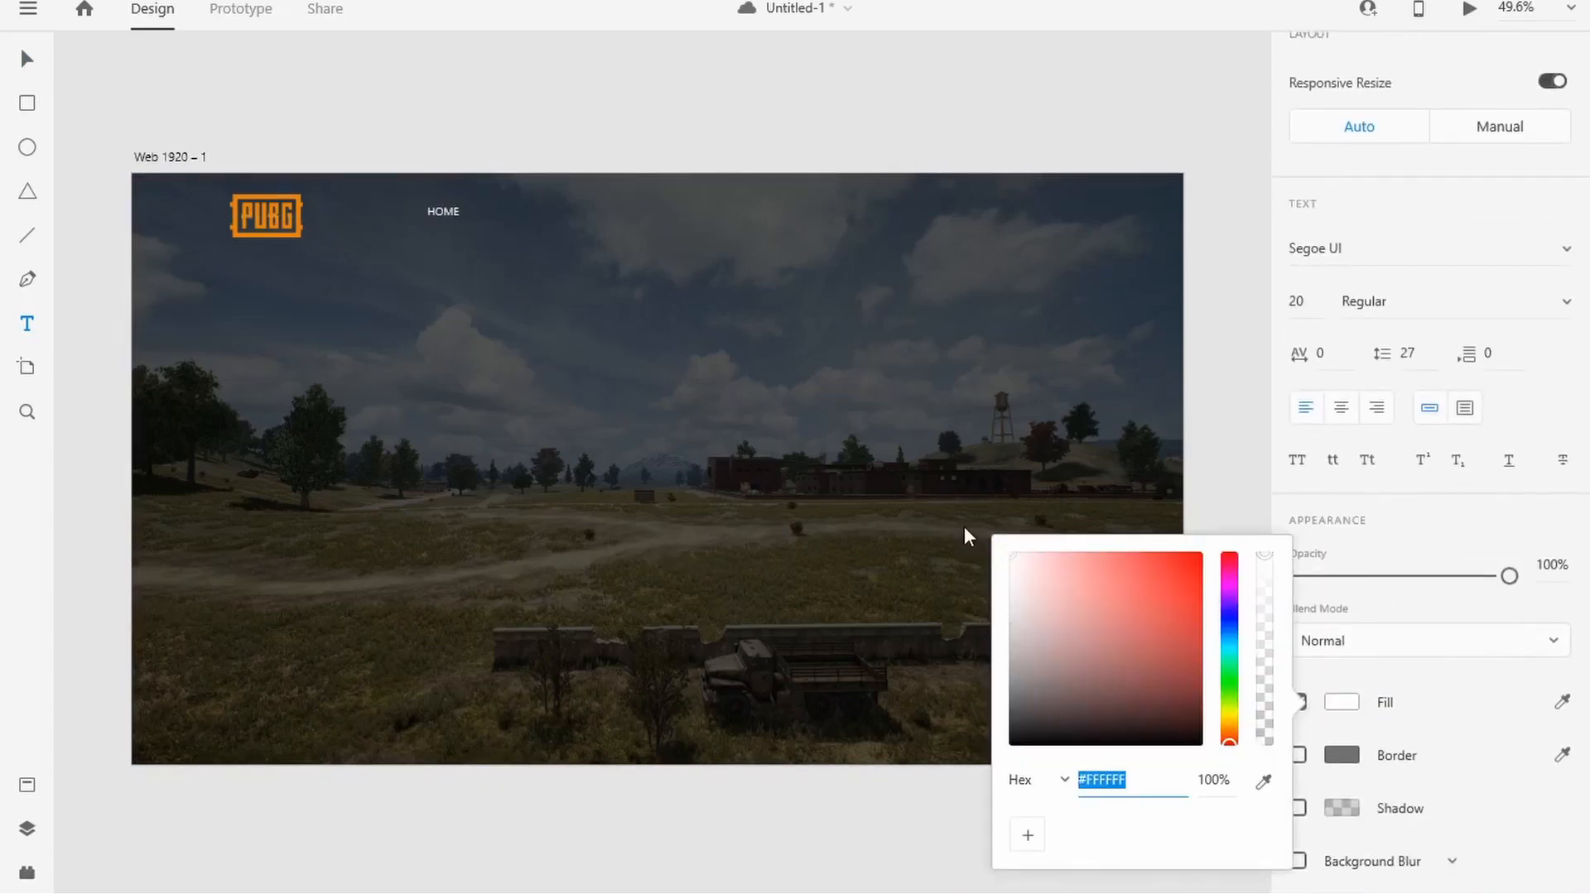
left_click(1450, 682)
Step: Format the HOME text in Oswald Bold at size 28
scroll(1373, 465, "up", 4)
left_click(1296, 561)
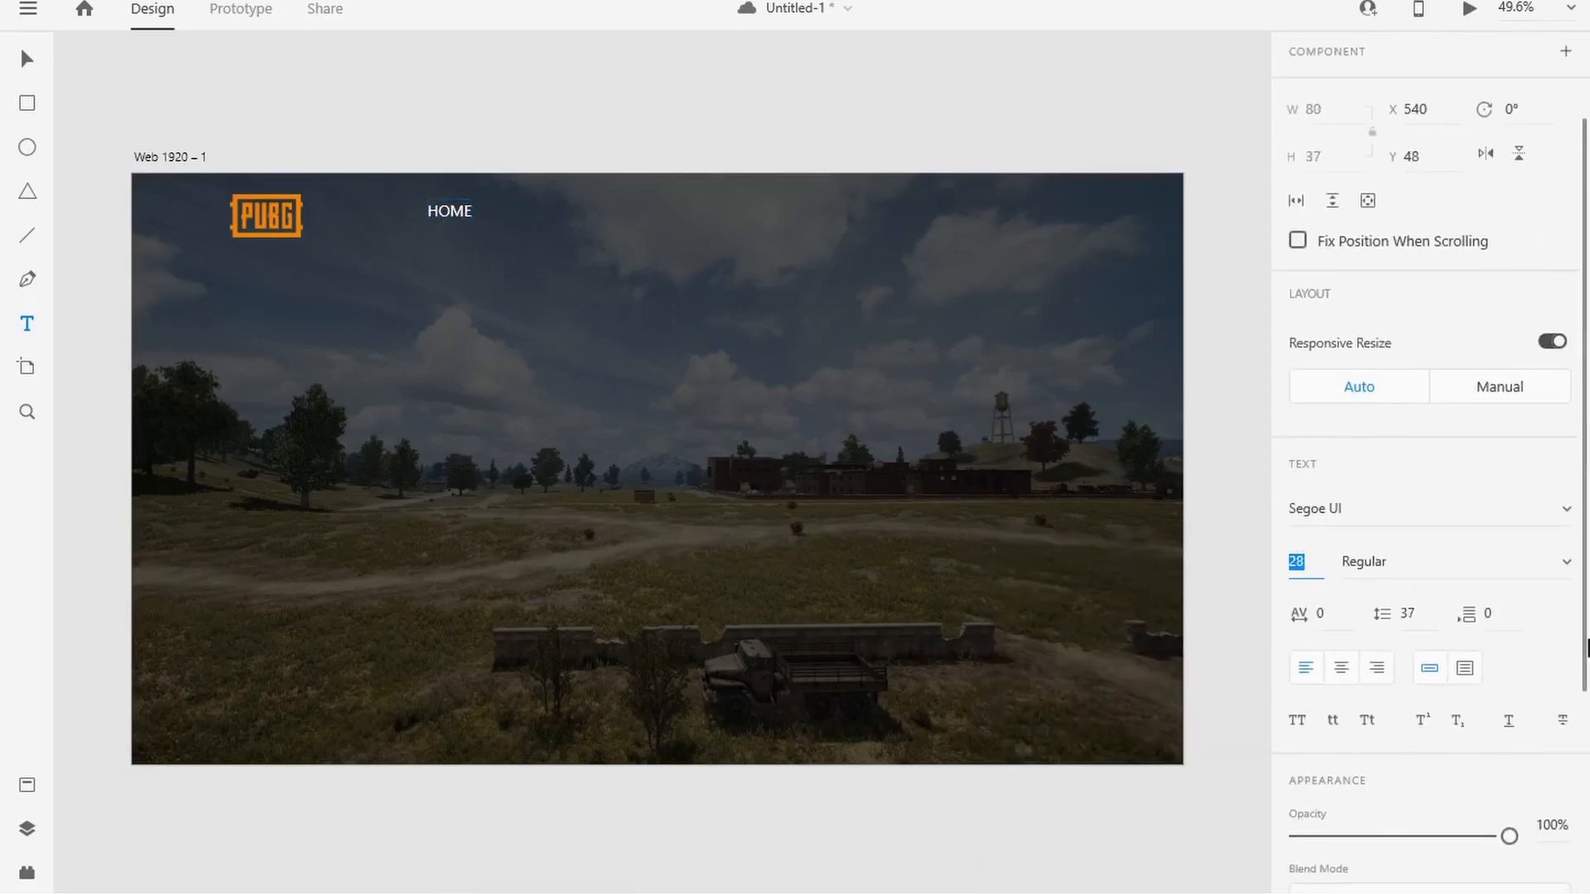
left_click(1566, 563)
left_click(1472, 655)
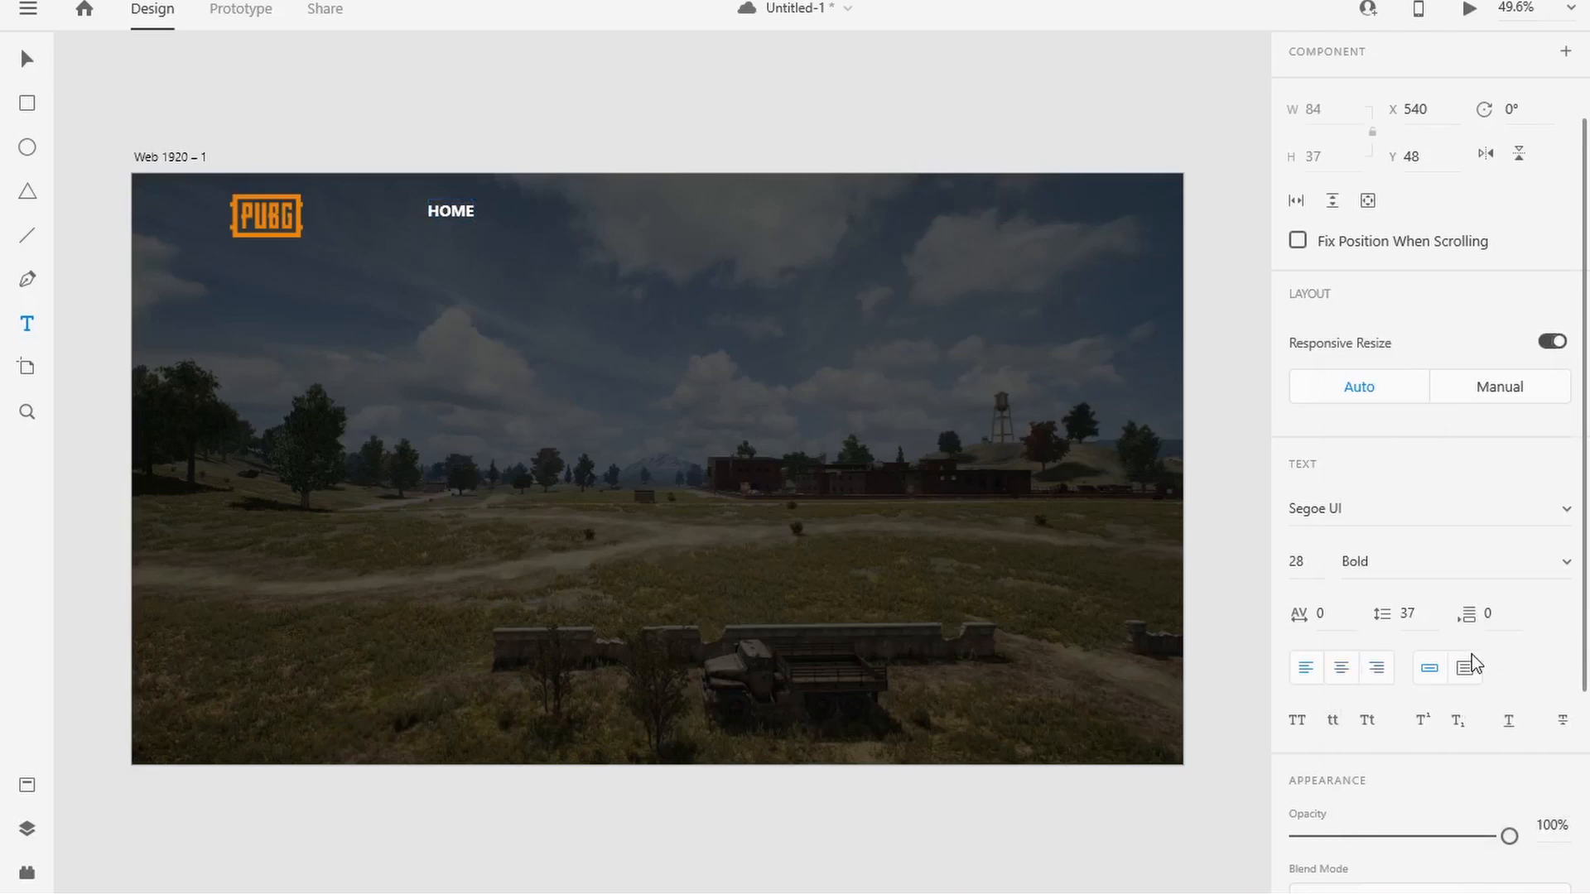
left_click(1425, 507)
key("Return")
Step: Set the HOME text's size to 30 and its weight to Regular
left_click(1289, 563)
key("Up")
key("Up")
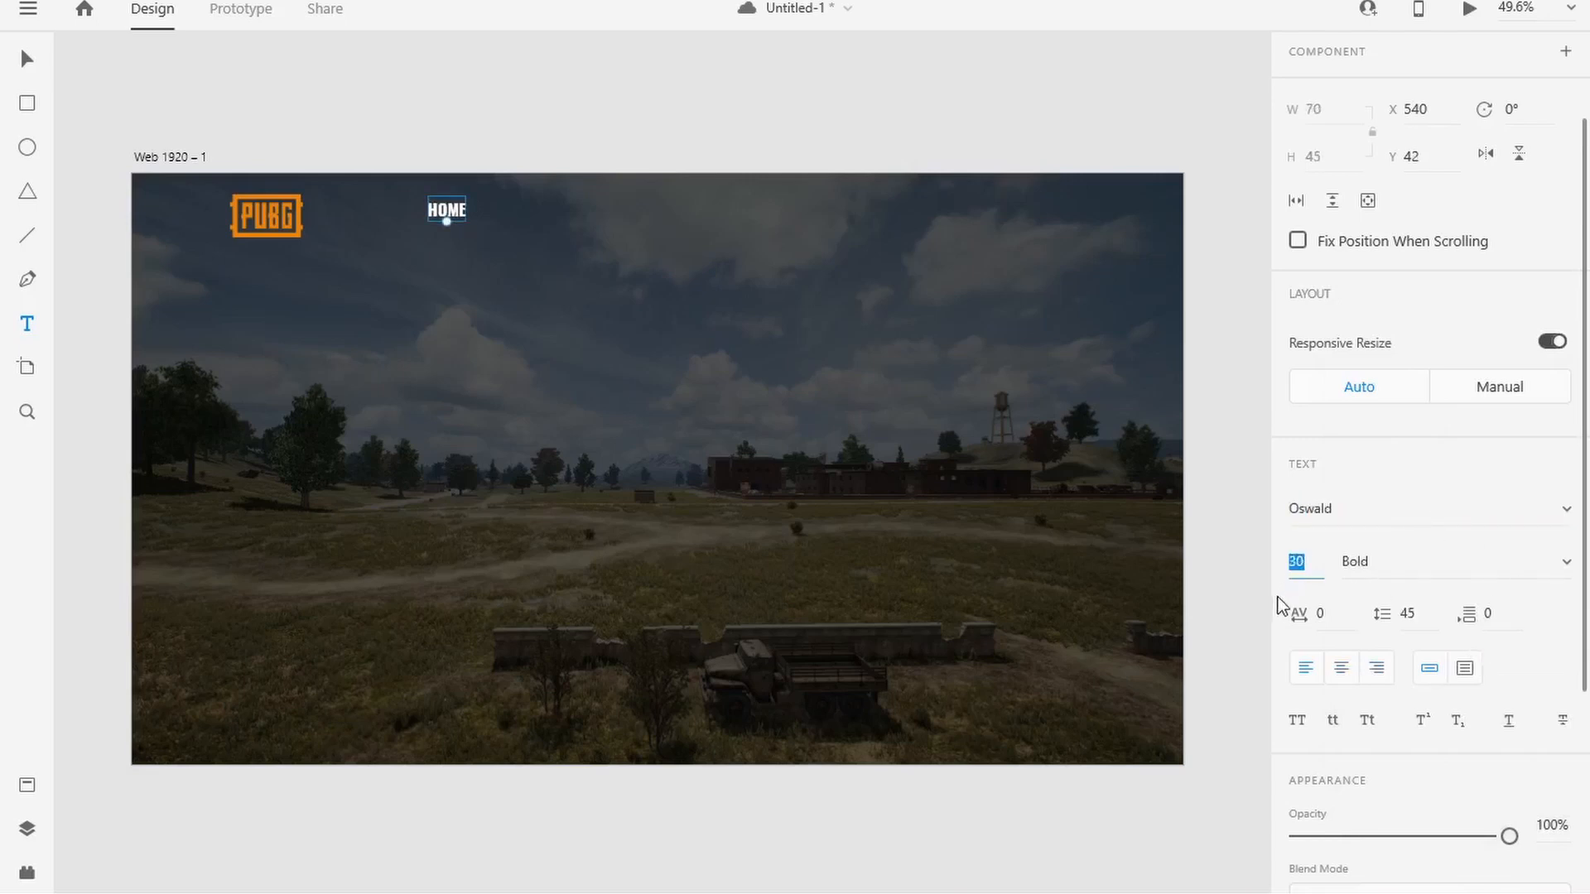
left_click(1560, 567)
left_click(1483, 515)
left_click(1564, 566)
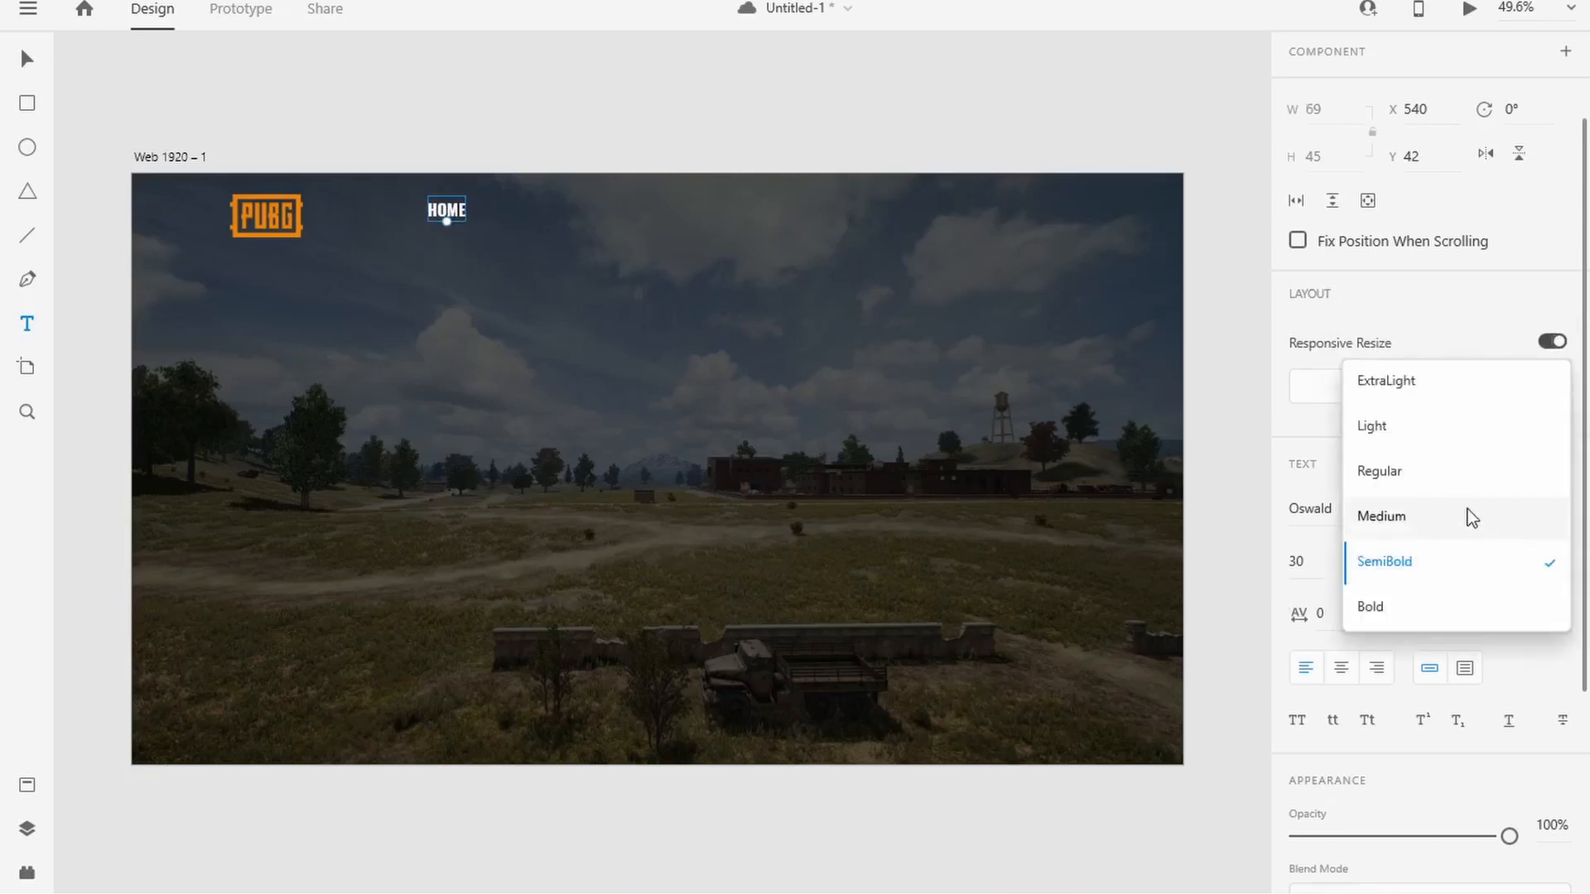
left_click(1468, 515)
left_click(1521, 561)
left_click(1502, 517)
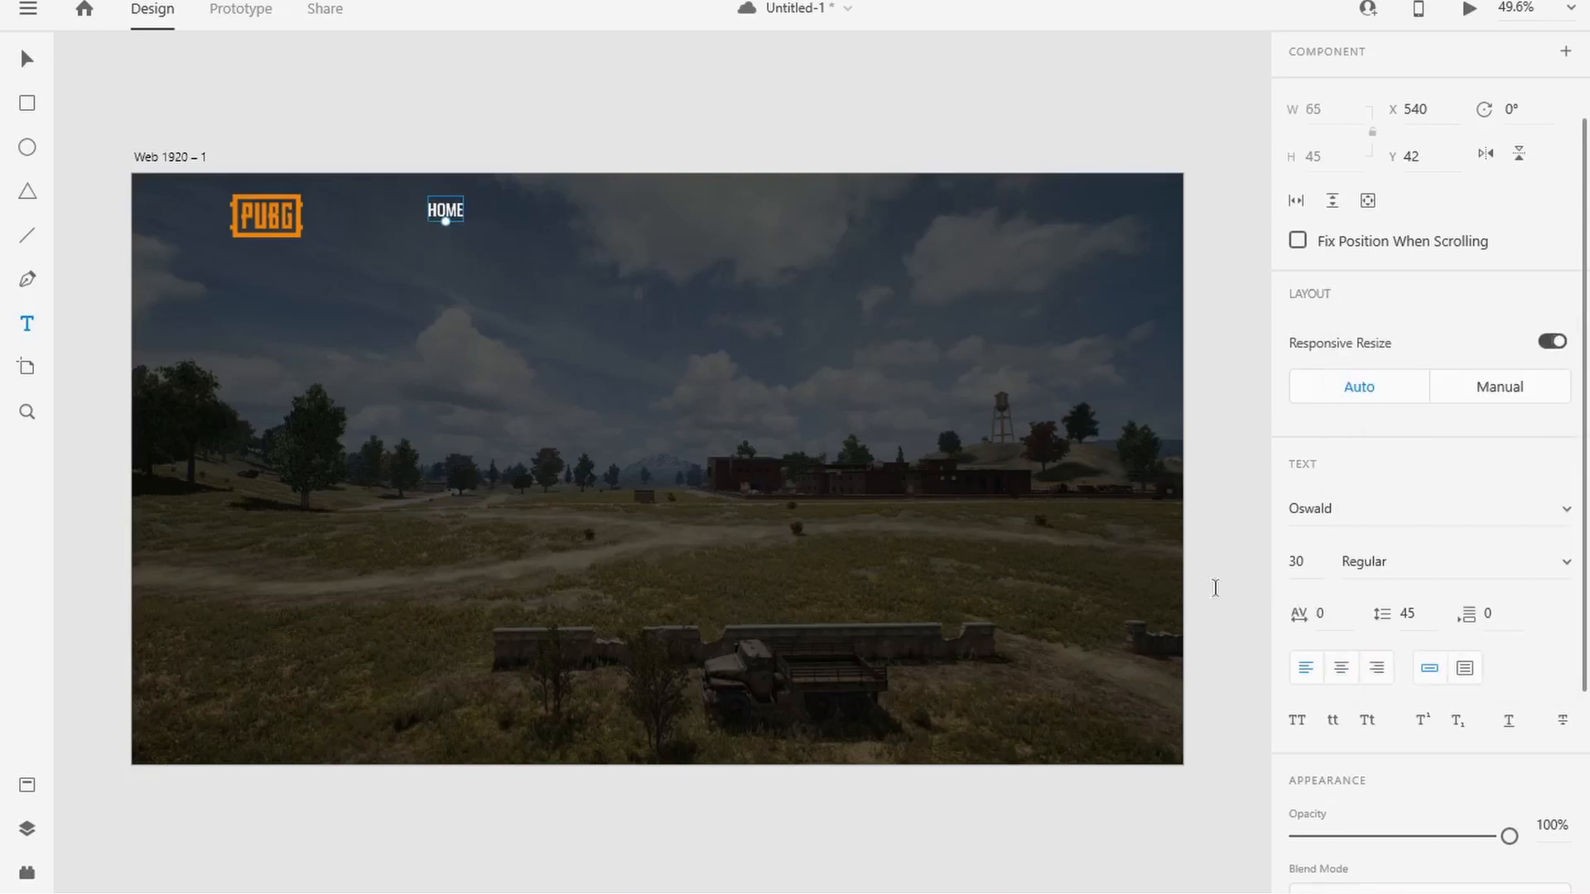
Step: Change the HOME text's fill from pure white to a light grey
double_click(454, 212)
scroll(1349, 674, "down", 4)
left_click(1341, 702)
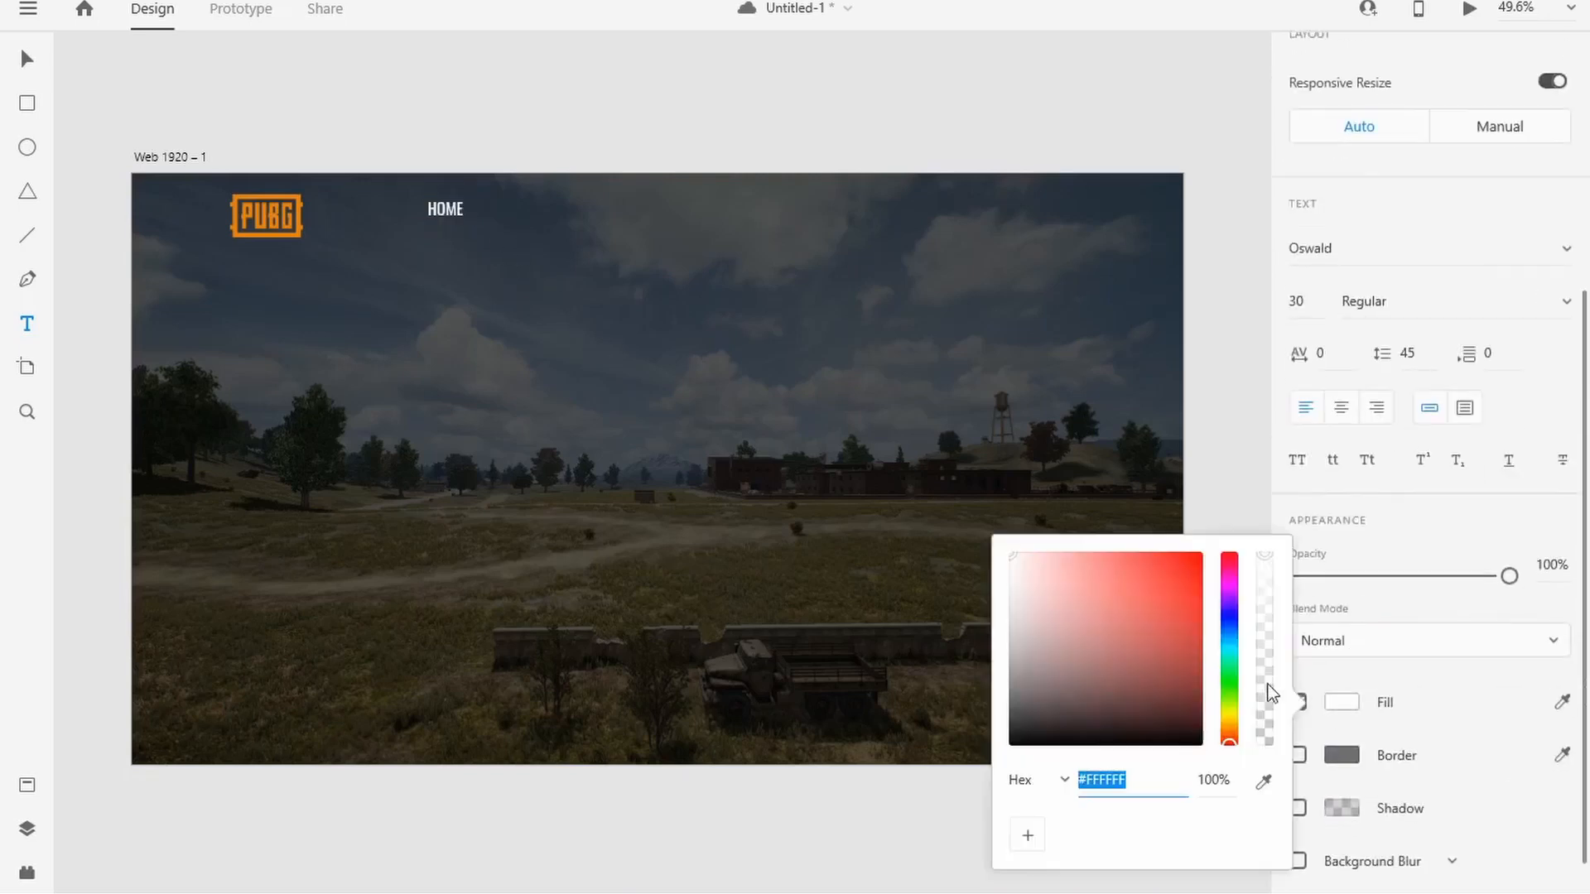
left_click_drag(1006, 573, 997, 578)
left_click(1289, 501)
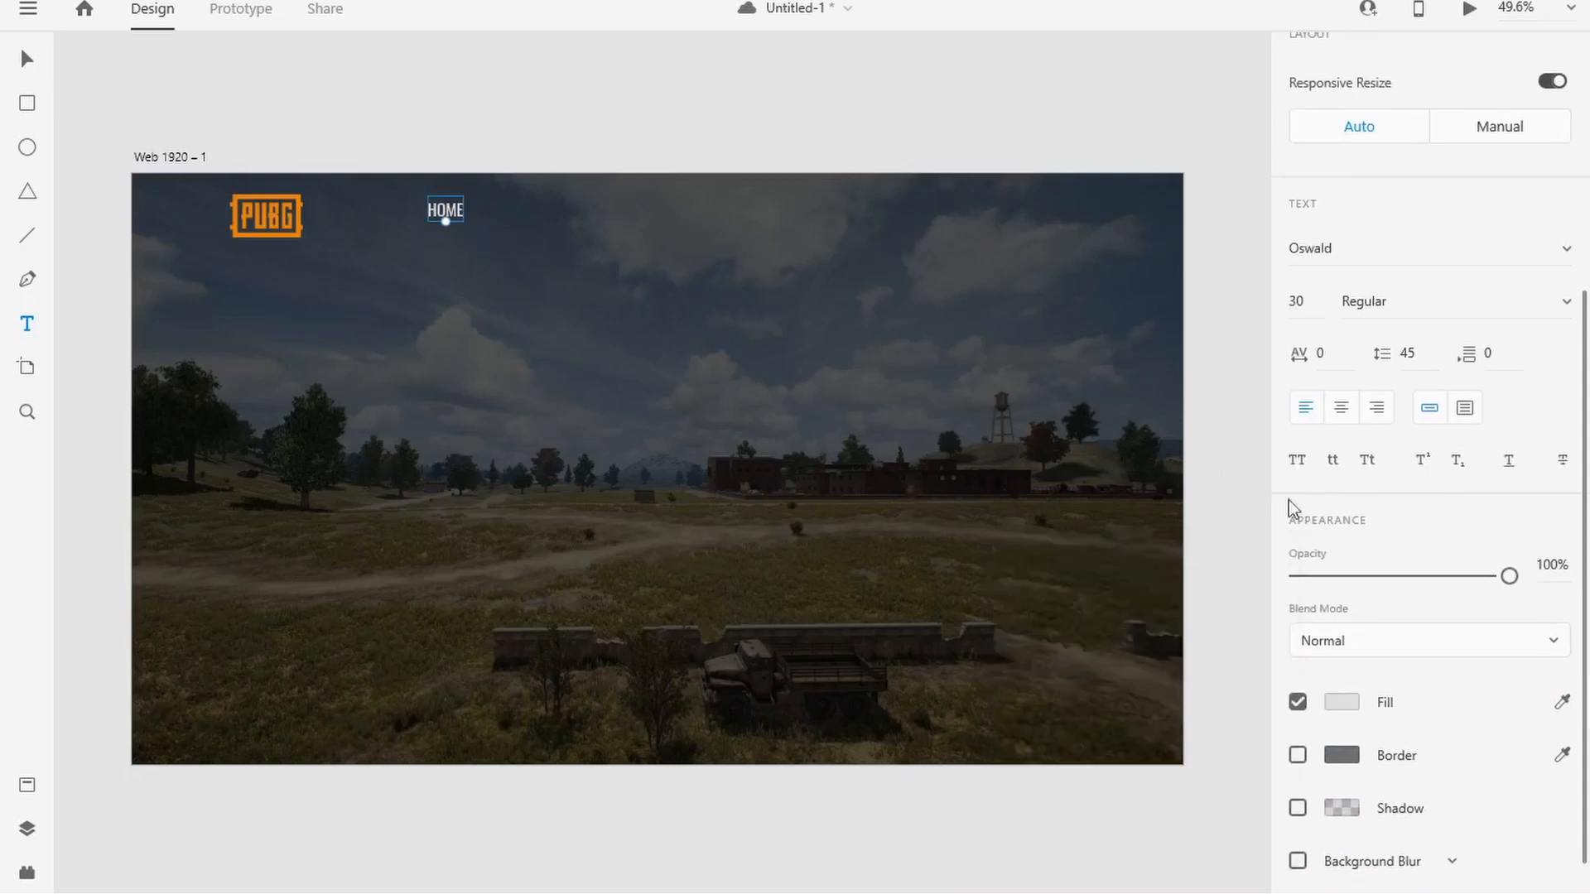
Step: Set the HOME text's font weight to Medium
scroll(1548, 573, "up", 3)
left_click(1552, 579)
left_click(1468, 603)
left_click(1247, 509)
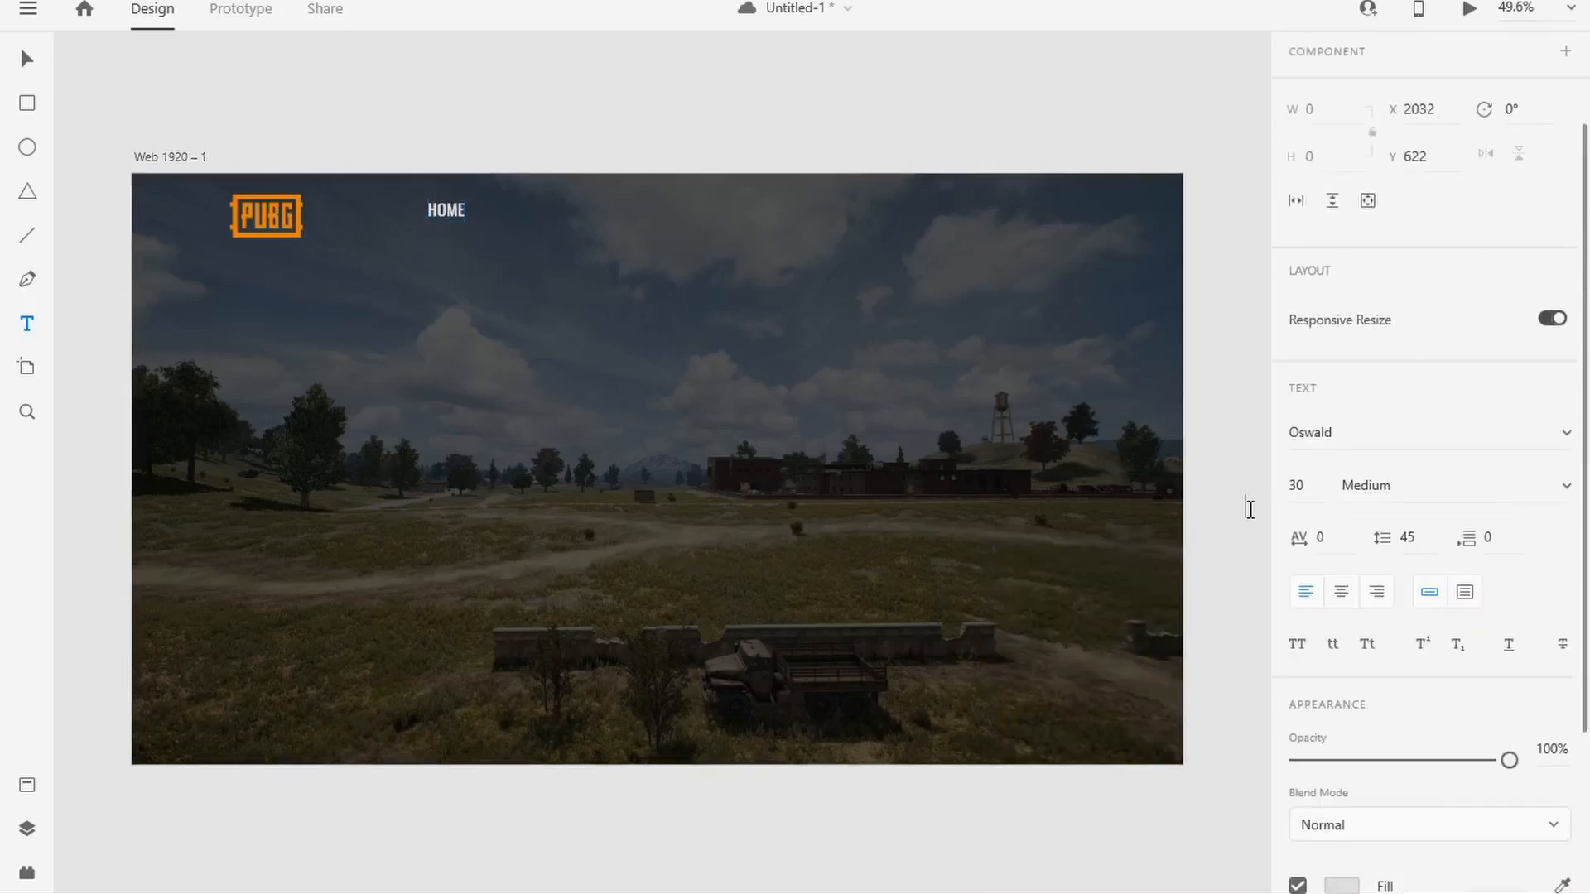
Step: Align the HOME text with the logo's height and duplicate it into a row of four evenly spaced menu items
double_click(452, 212)
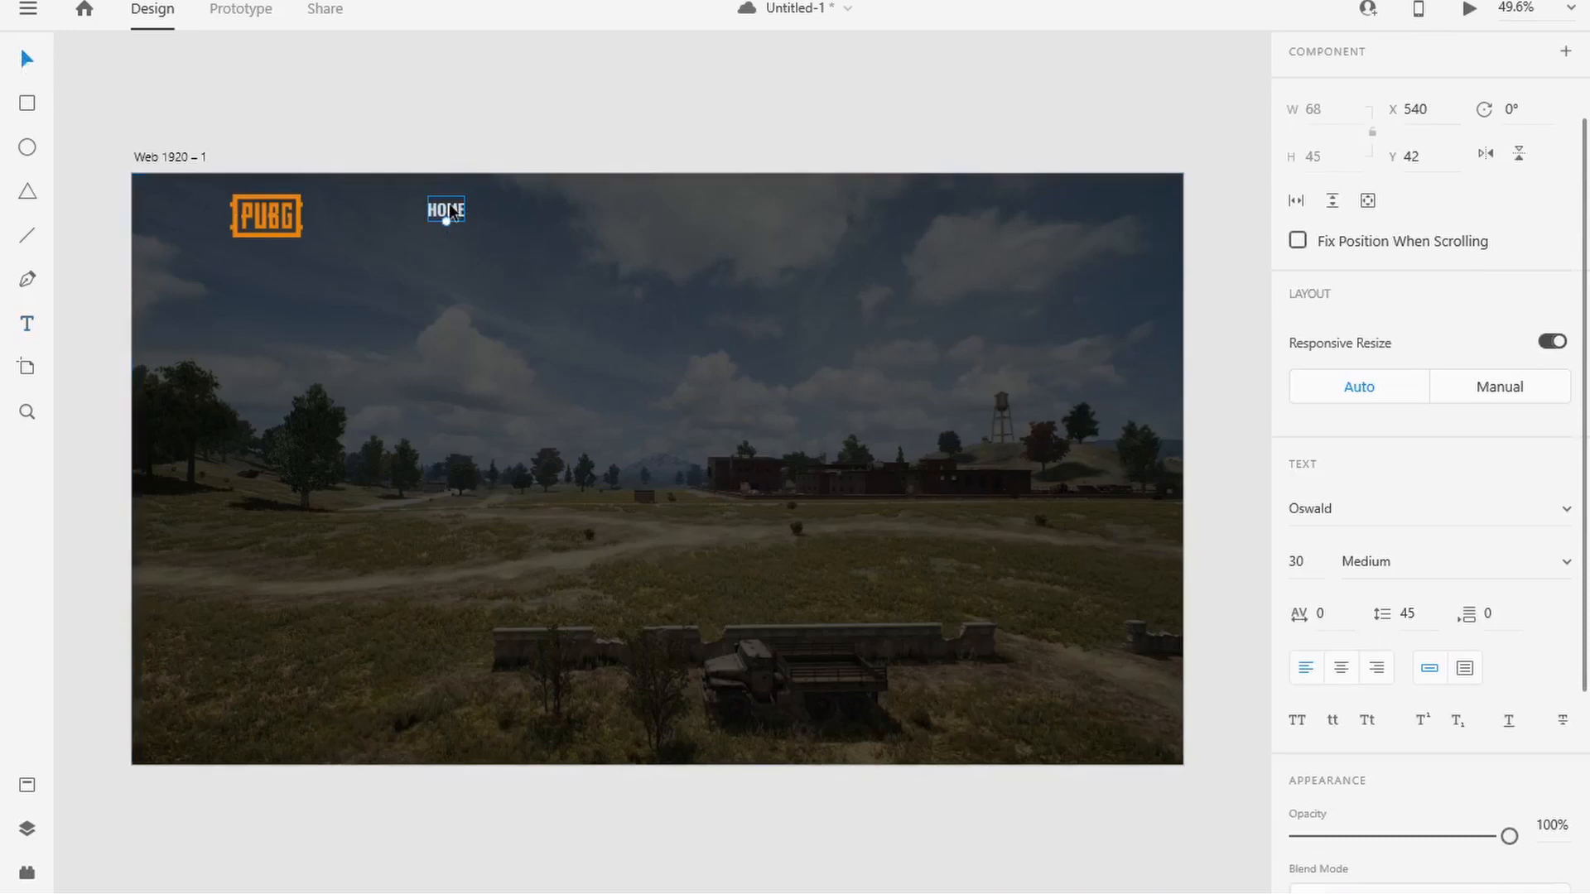
left_click_drag(451, 219, 672, 222)
left_click(690, 143)
Step: Change the second menu item to NEWS and the third to COMMUNITY, and open the fourth for editing
double_click(517, 217)
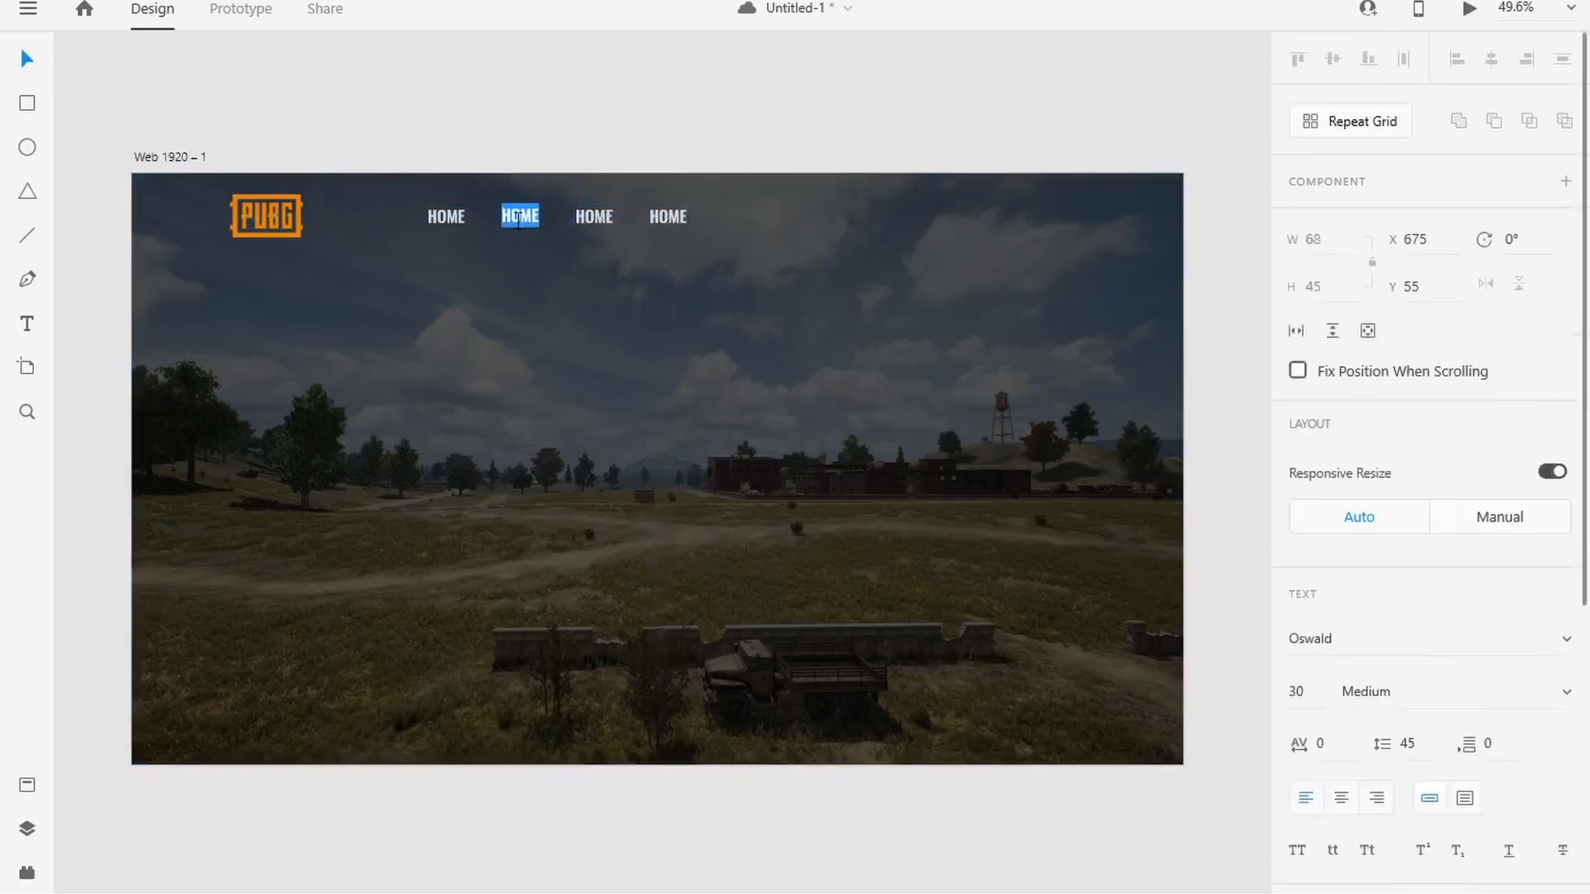
left_click(602, 224)
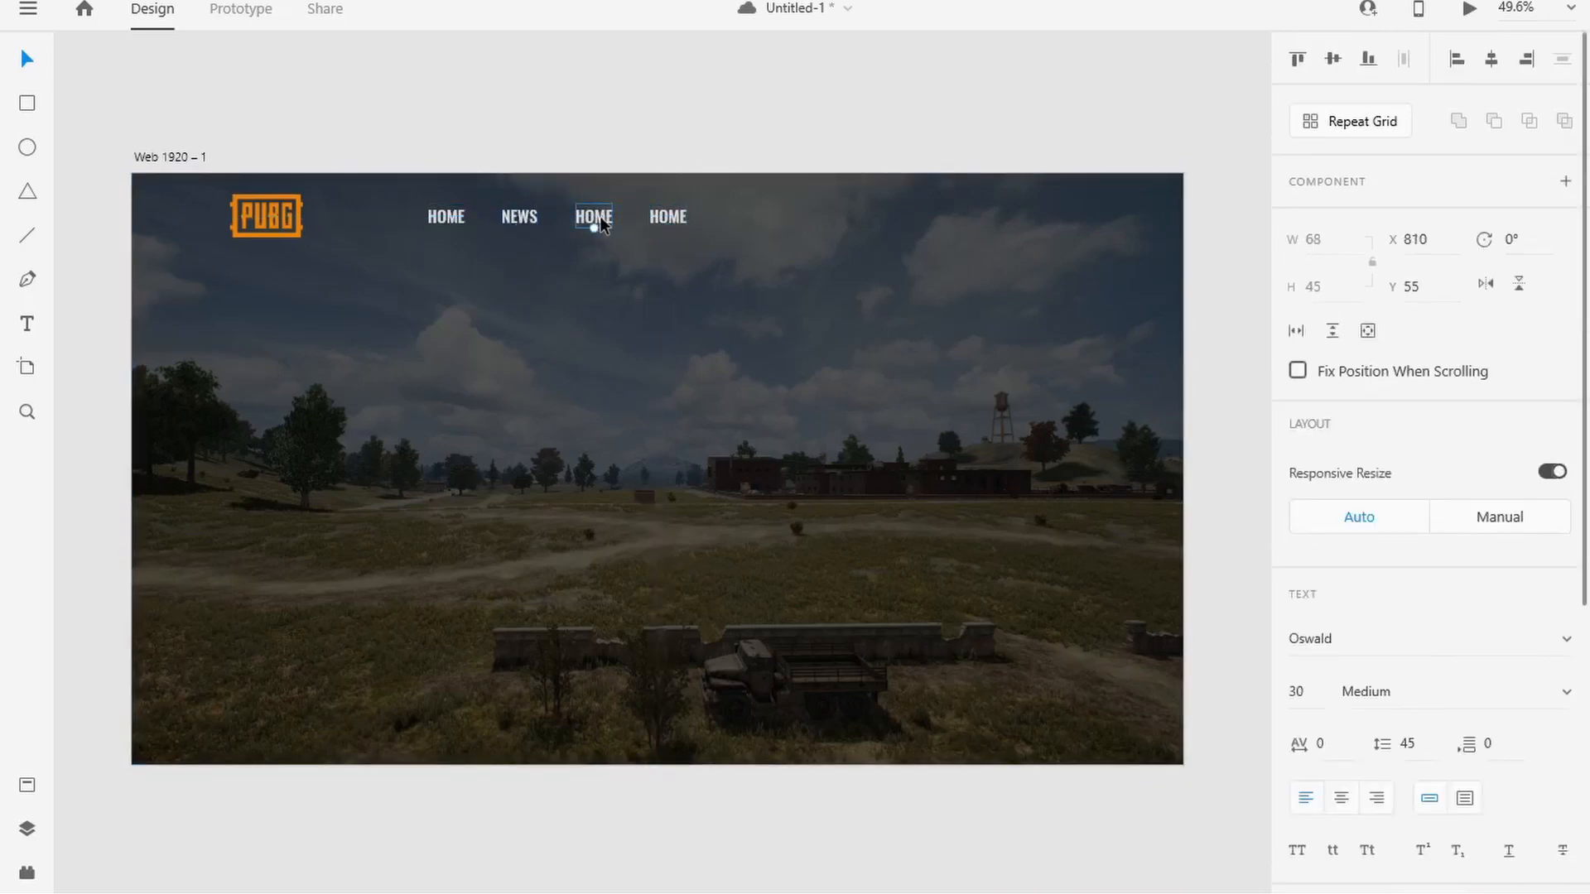
double_click(603, 223)
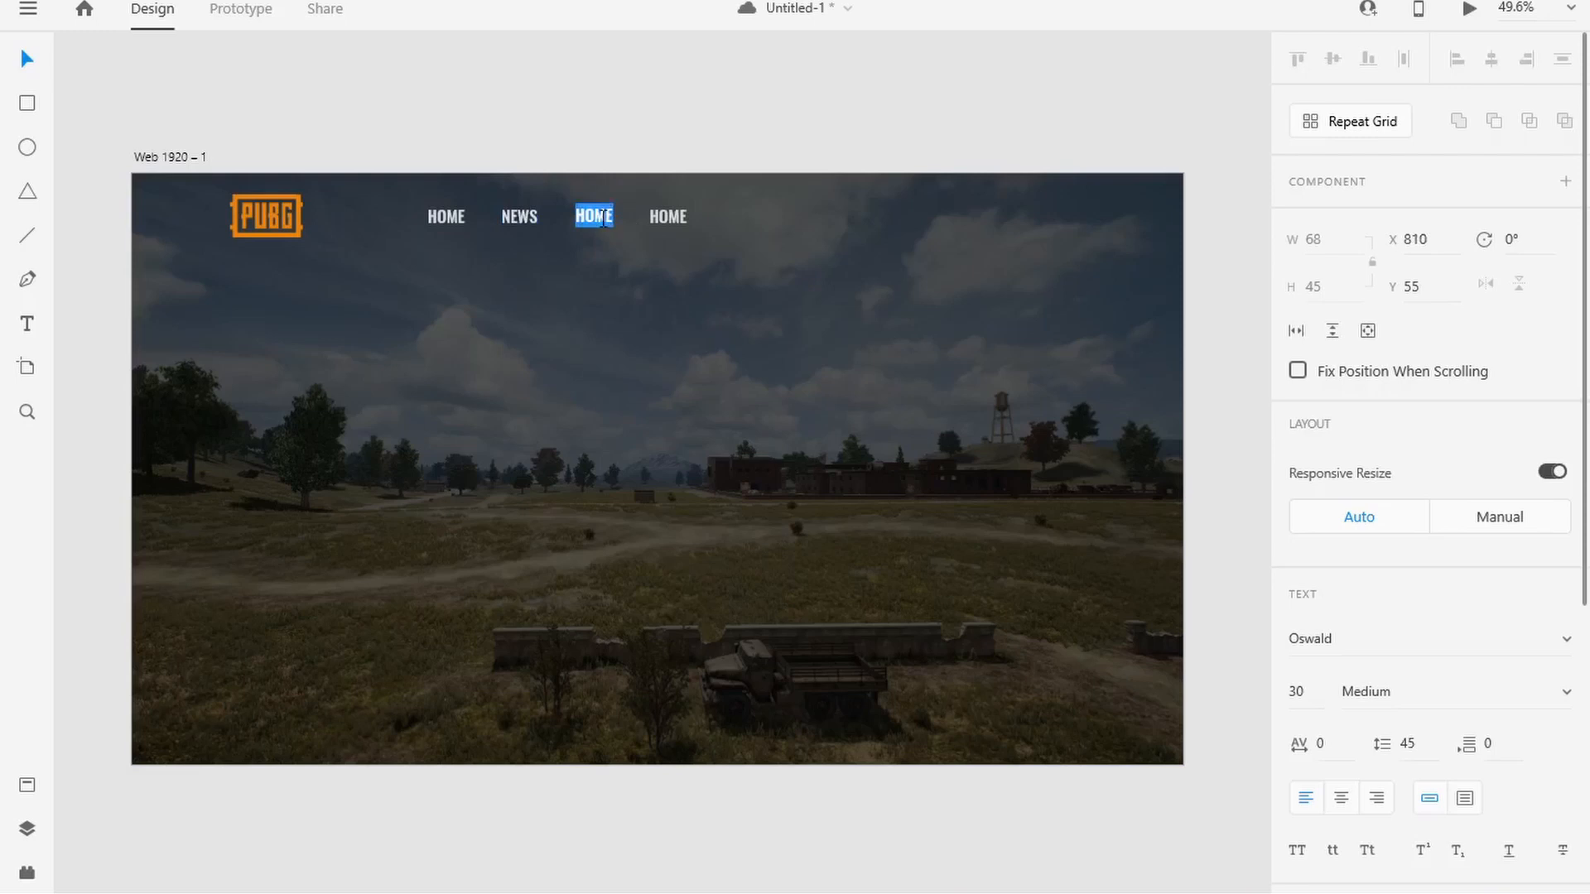
double_click(673, 225)
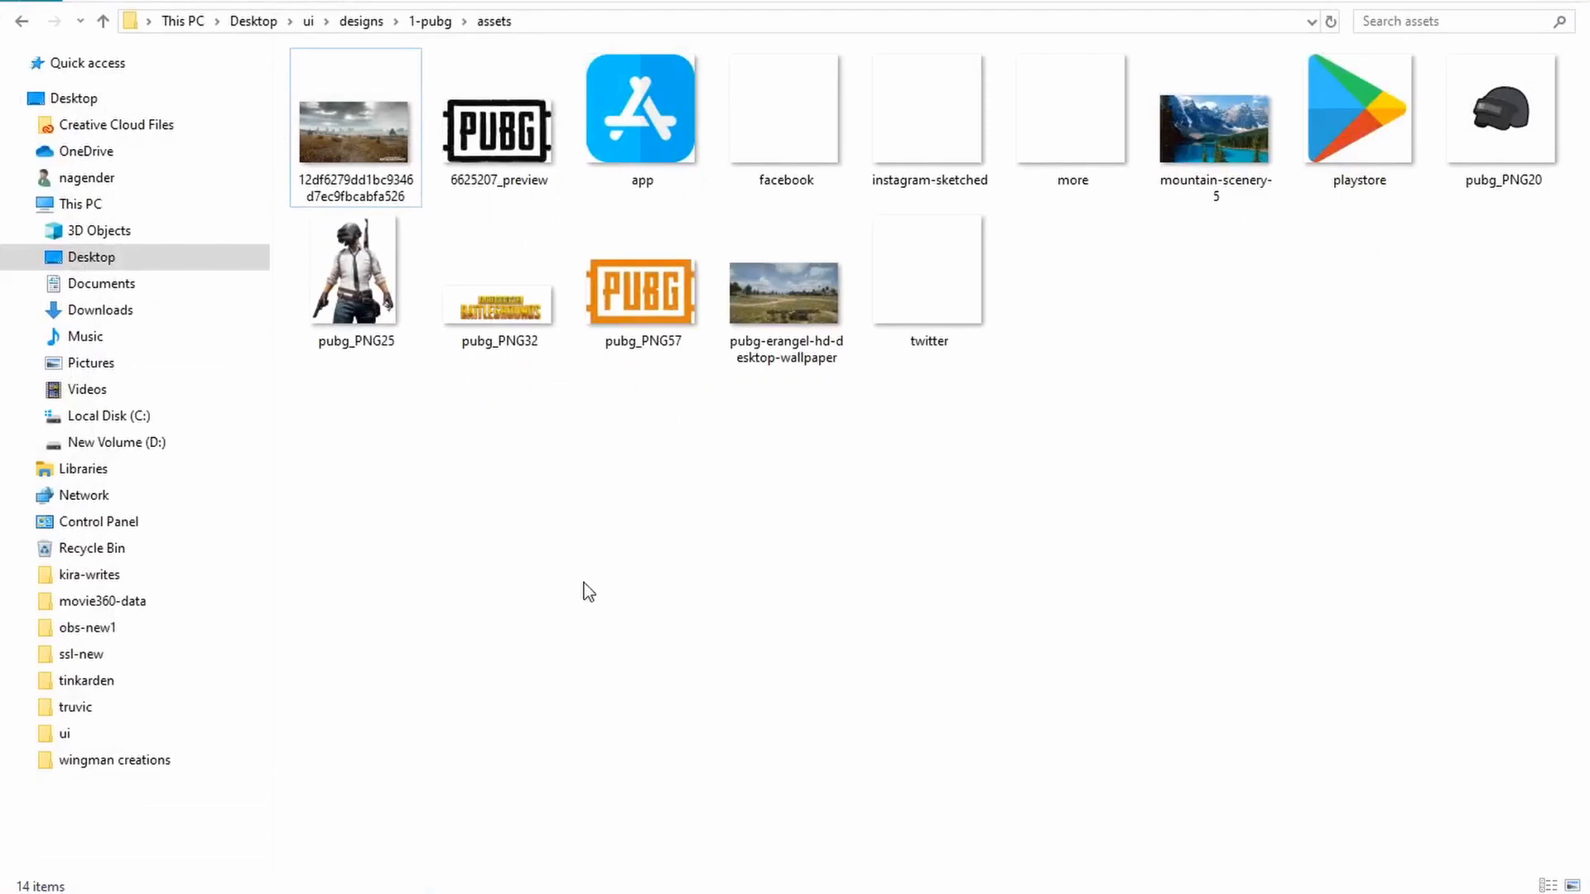
Step: Place the landscape background image on the artboard and scale it to 1920 × 1080 so it fills the artboard
left_click_drag(781, 277, 568, 530)
left_click_drag(539, 447, 149, 213)
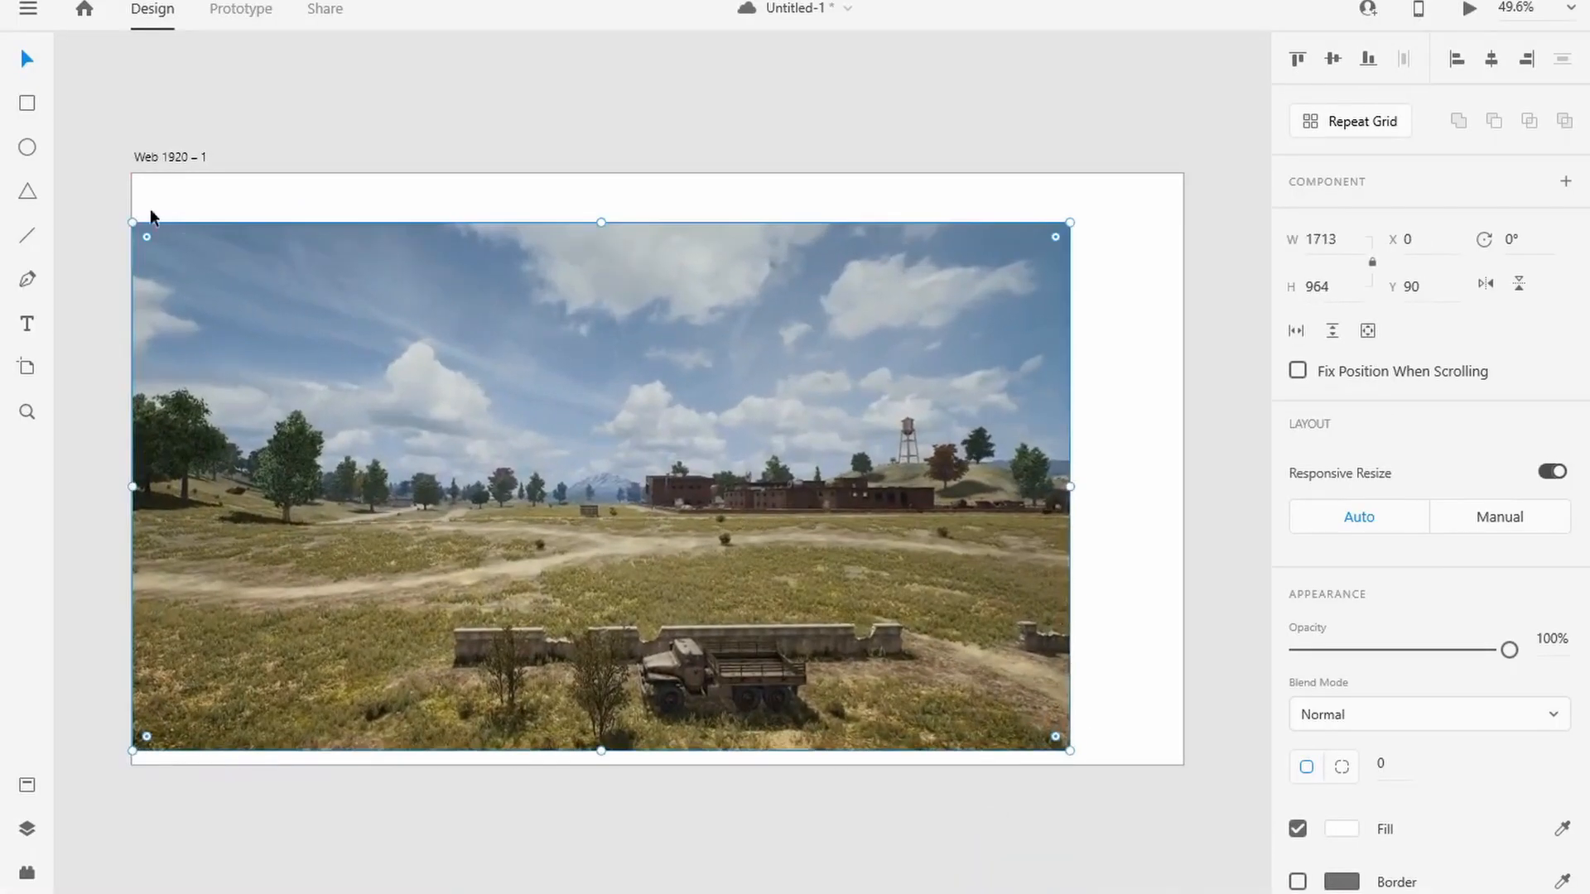
left_click_drag(1068, 220, 1103, 202)
left_click_drag(1099, 748, 1184, 765)
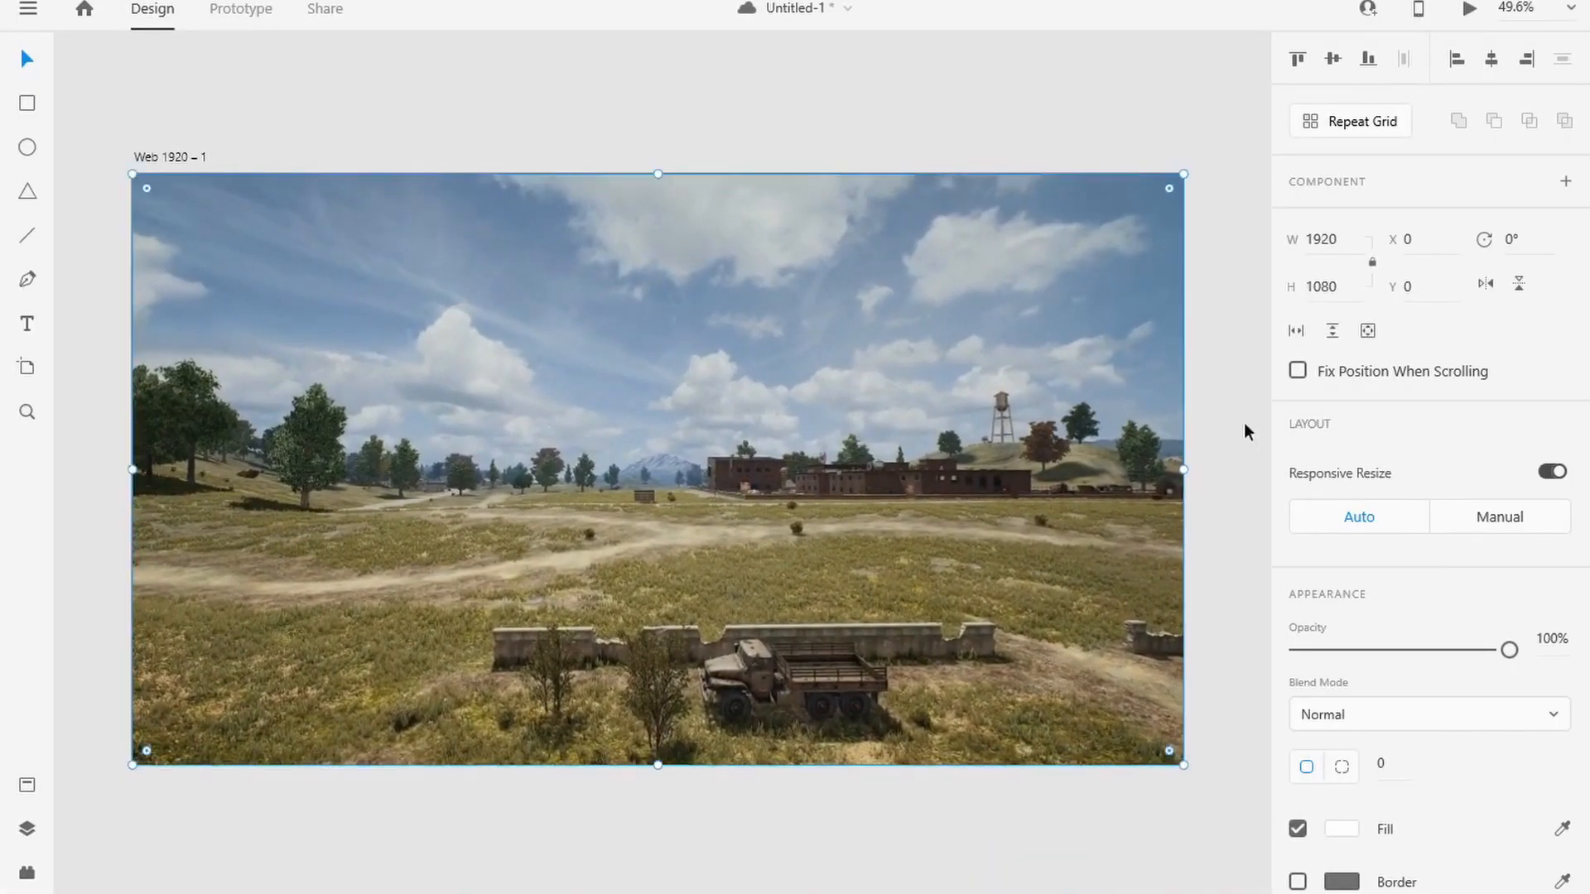
left_click(1242, 430)
Step: Cover the background image with a borderless 1920 × 1080 rectangle filled with #000000 at reduced opacity
left_click(27, 102)
left_click_drag(133, 174, 1184, 764)
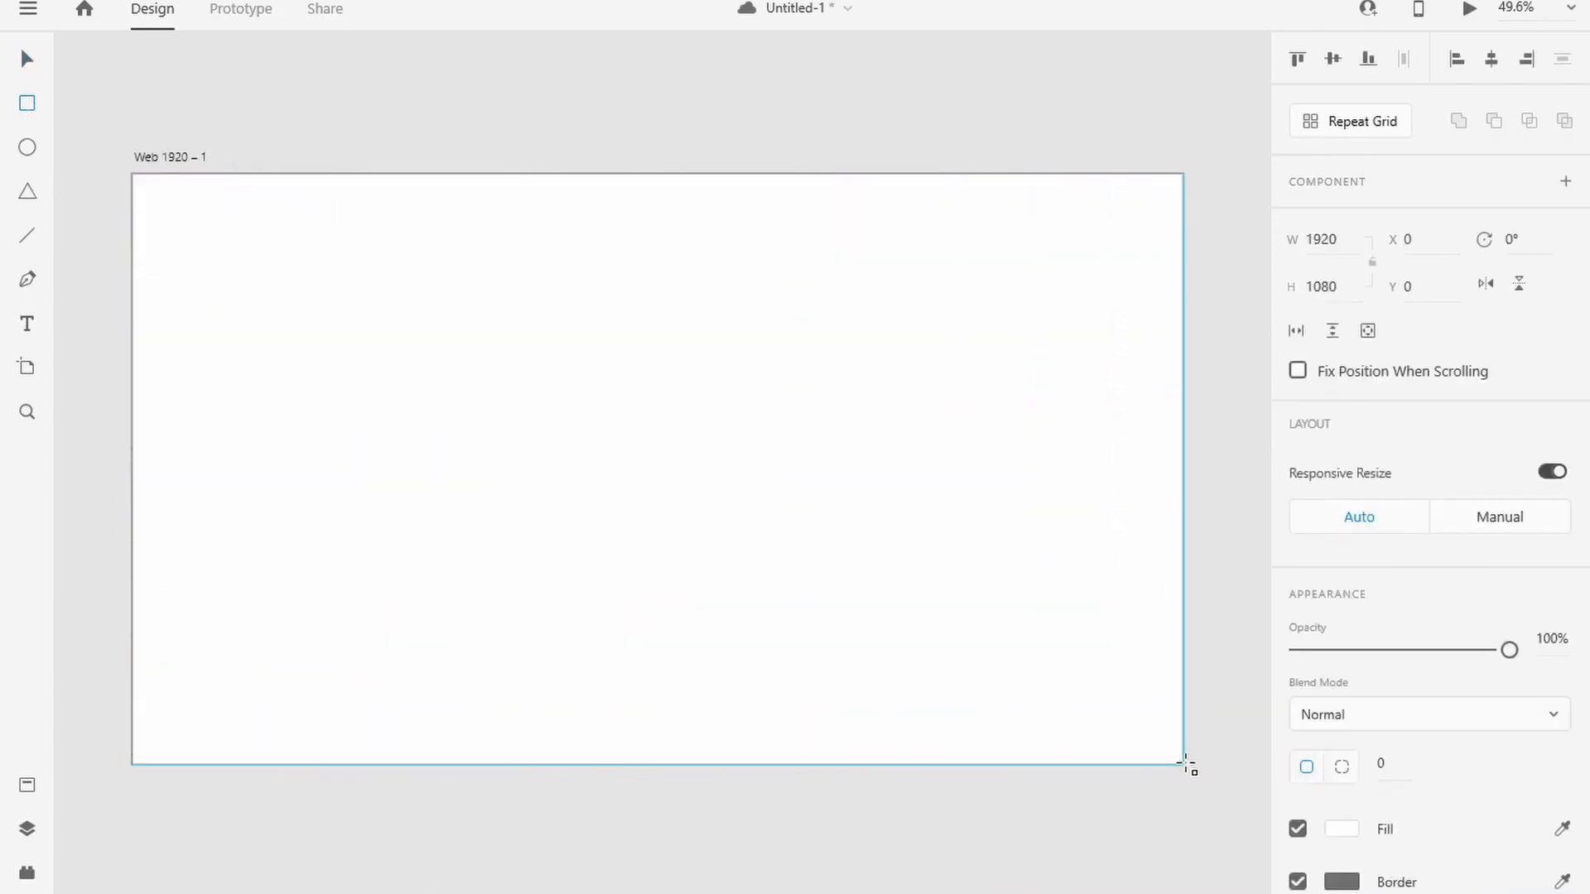
scroll(1341, 720, "down", 2)
left_click(1341, 698)
left_click(1073, 595)
left_click_drag(1002, 679, 998, 766)
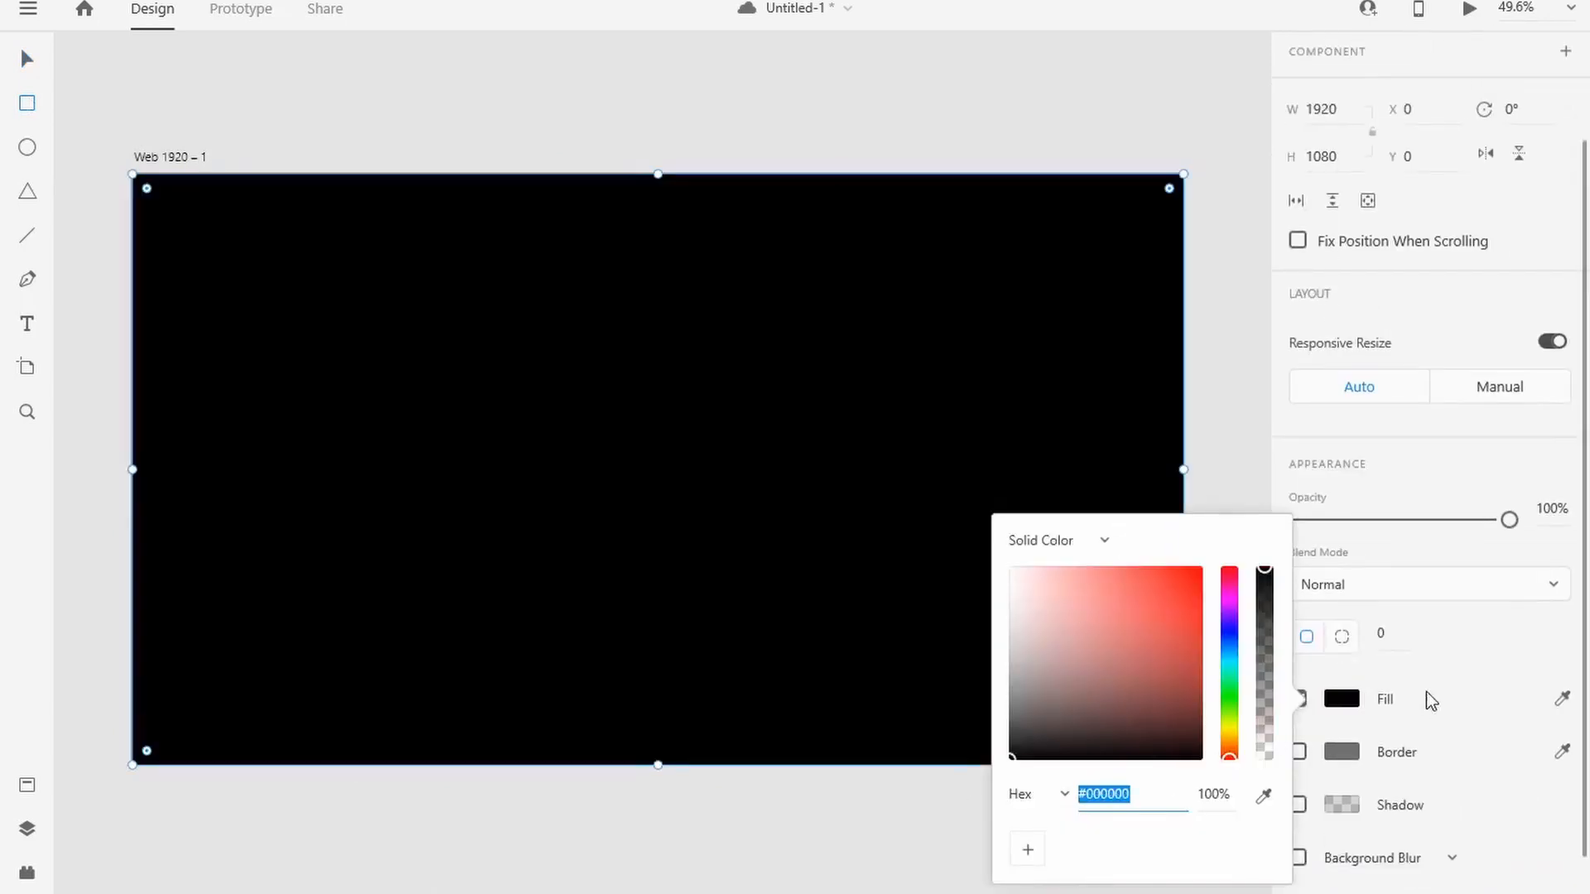
left_click_drag(1509, 520, 1428, 525)
Step: Import the PUBG logo onto the artboard, move it to the upper-left corner and scale it down
key("alt+Tab")
left_click_drag(640, 290, 666, 111)
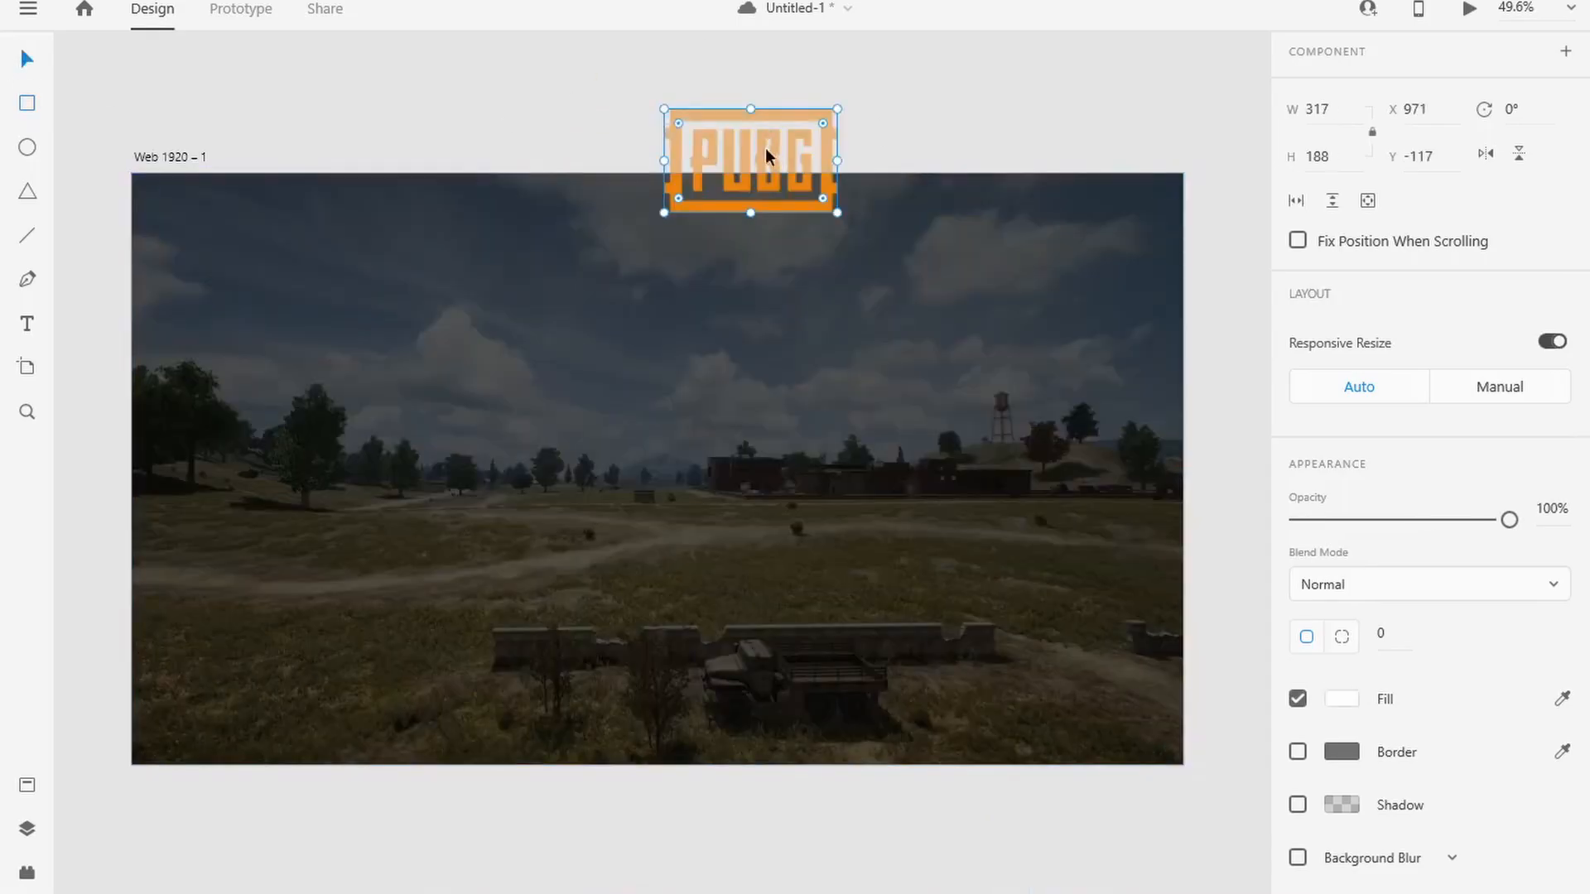
left_click_drag(765, 147, 323, 240)
left_click_drag(397, 305, 267, 215)
left_click(794, 340)
left_click(287, 222)
left_click(719, 217)
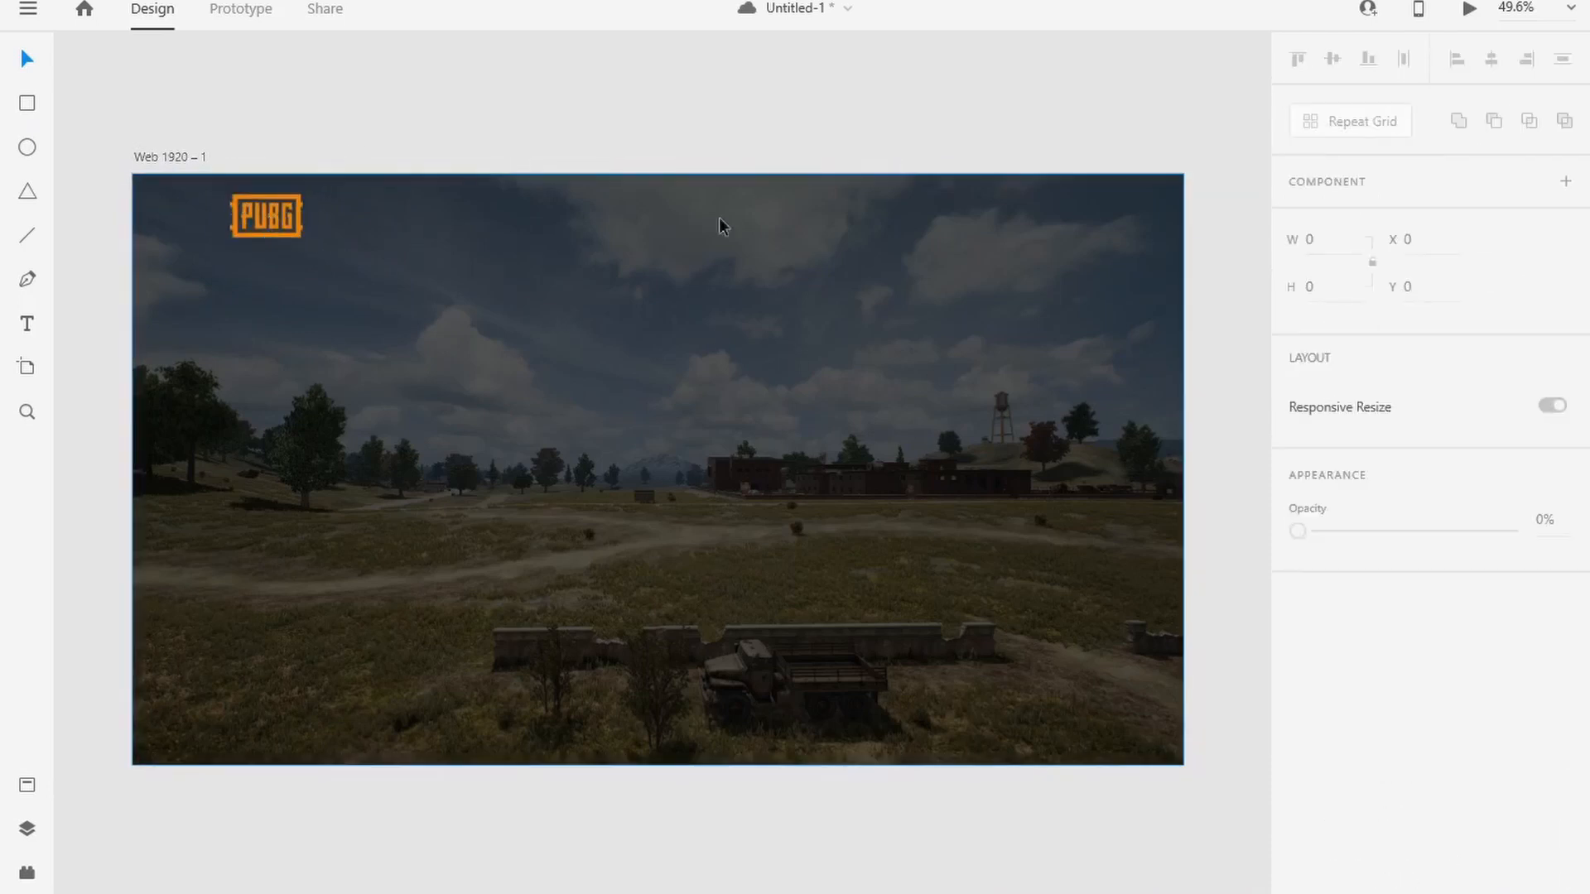
Step: Add a white HOME text beside the PUBG logo near the artboard's upper edge
left_click(433, 217)
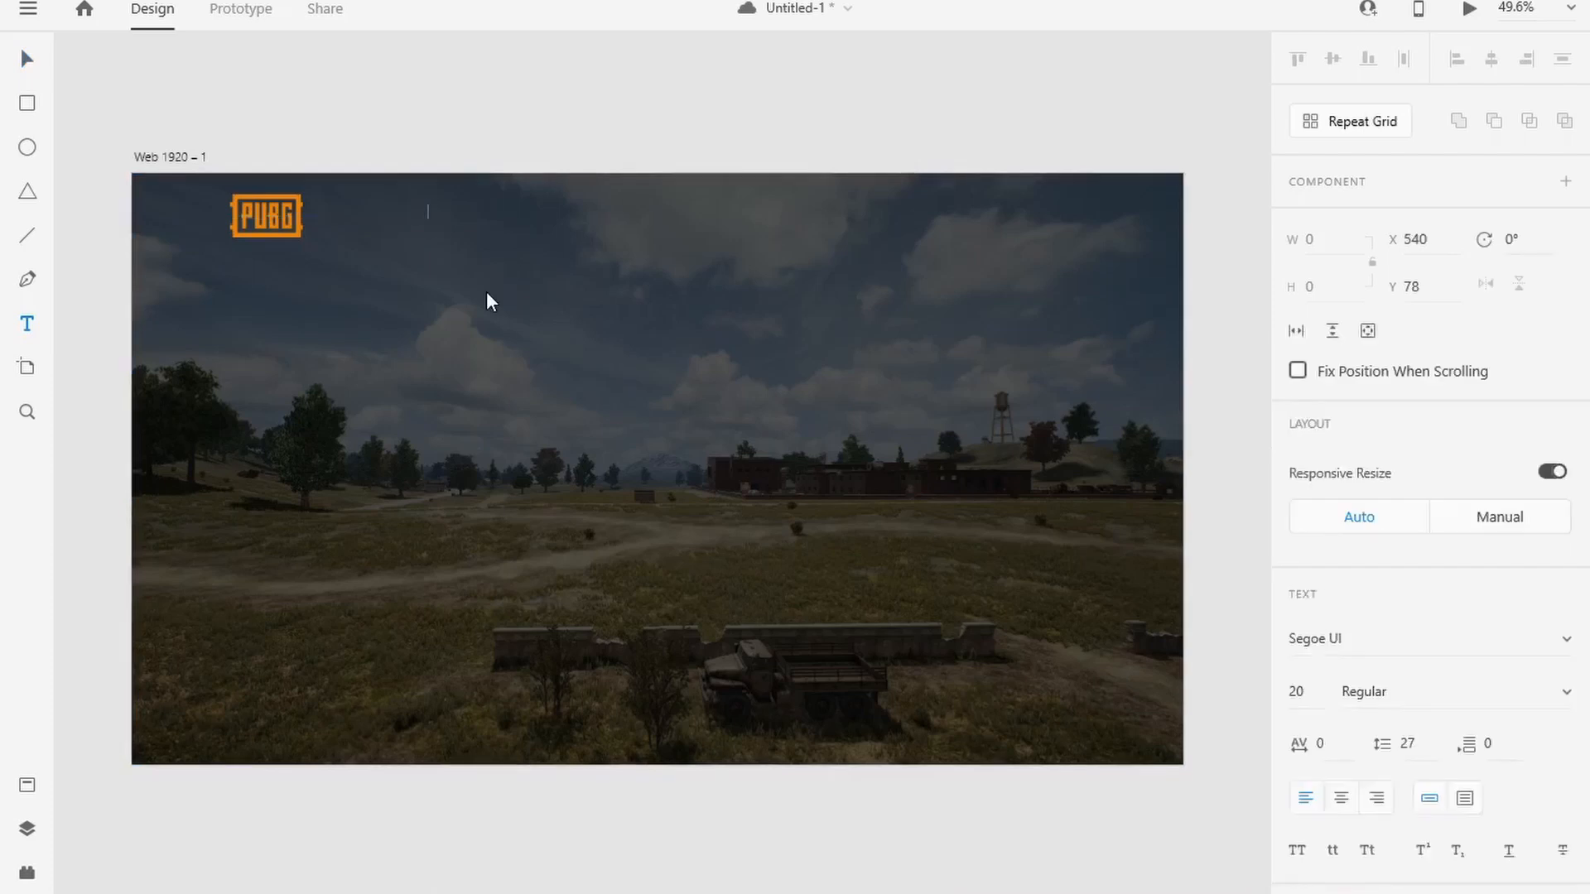
type("HOME")
scroll(1338, 678, "down", 5)
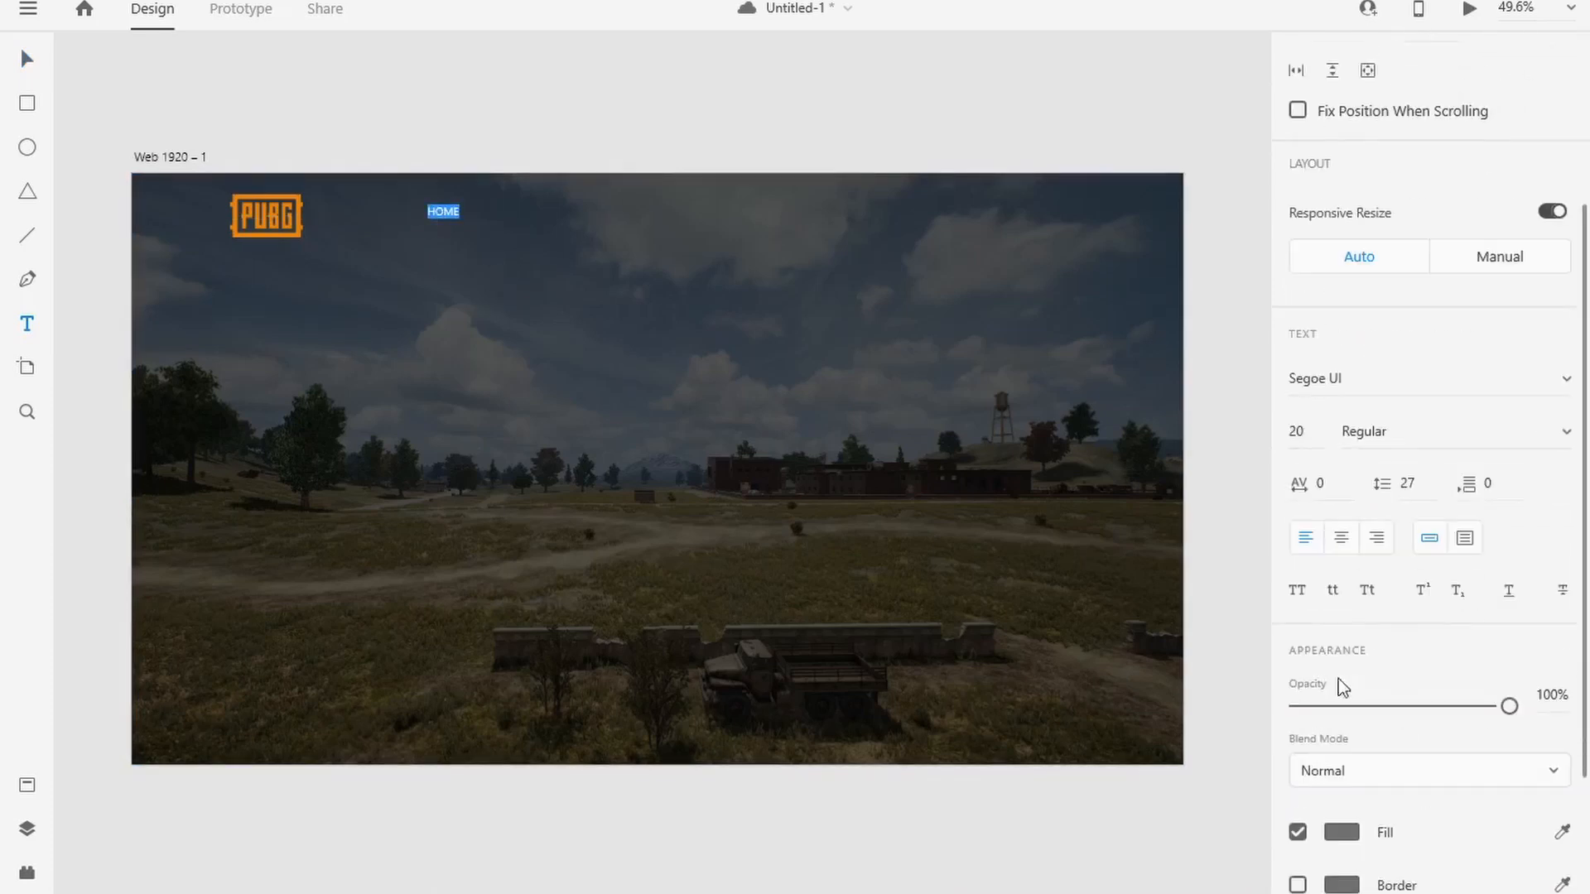
left_click(1341, 702)
left_click_drag(1045, 643, 965, 542)
Step: Style the HOME text as size 28 Bold in the Oswald font
scroll(1326, 520, "up", 5)
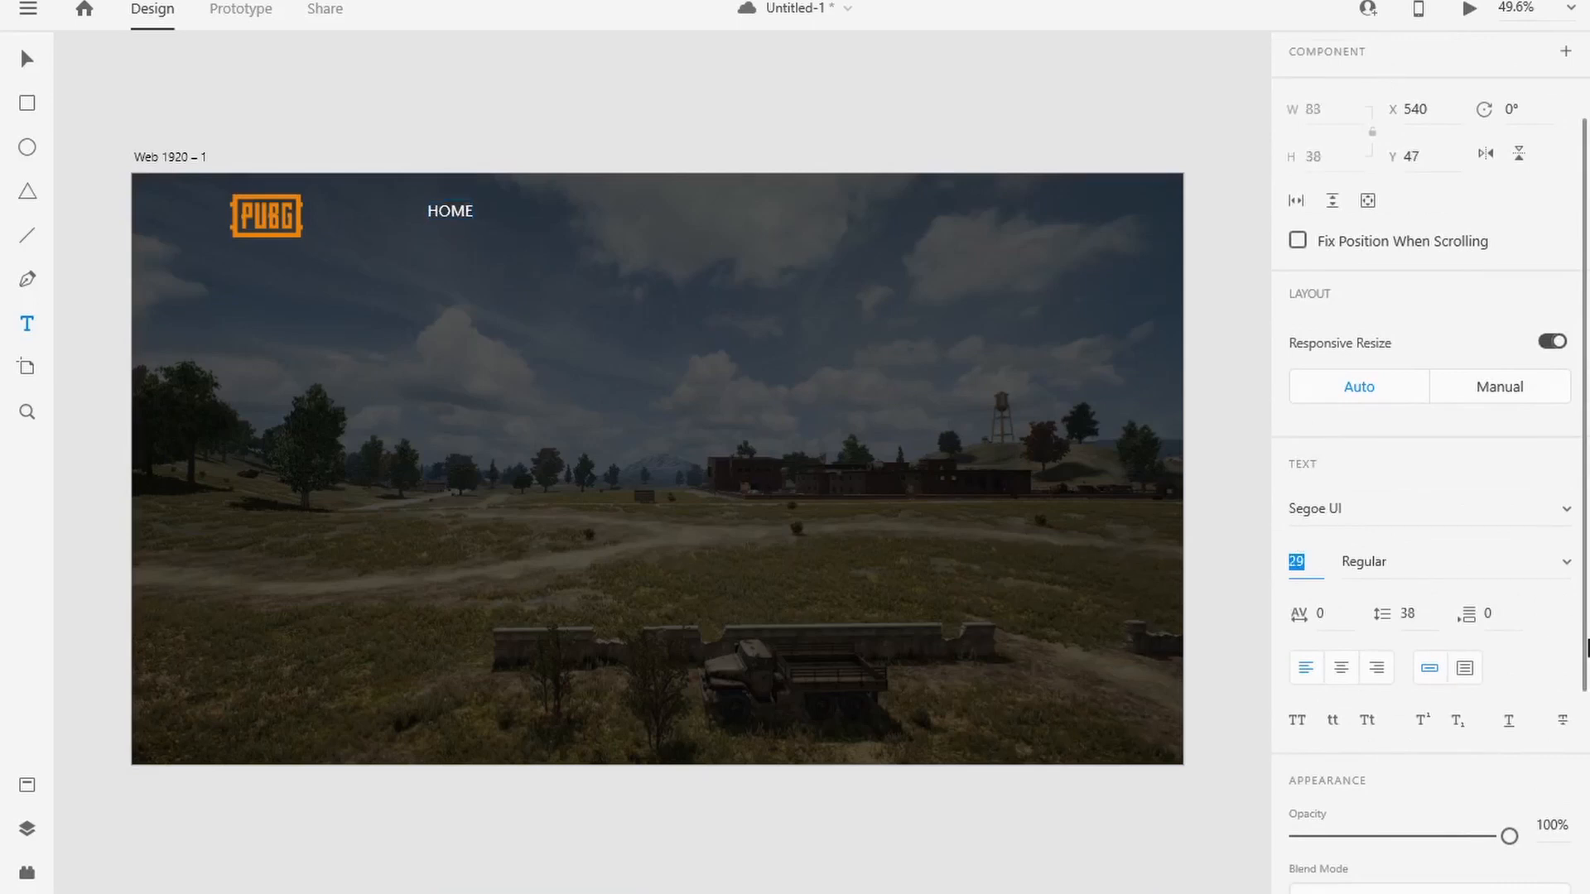
left_click(1555, 571)
left_click(1473, 663)
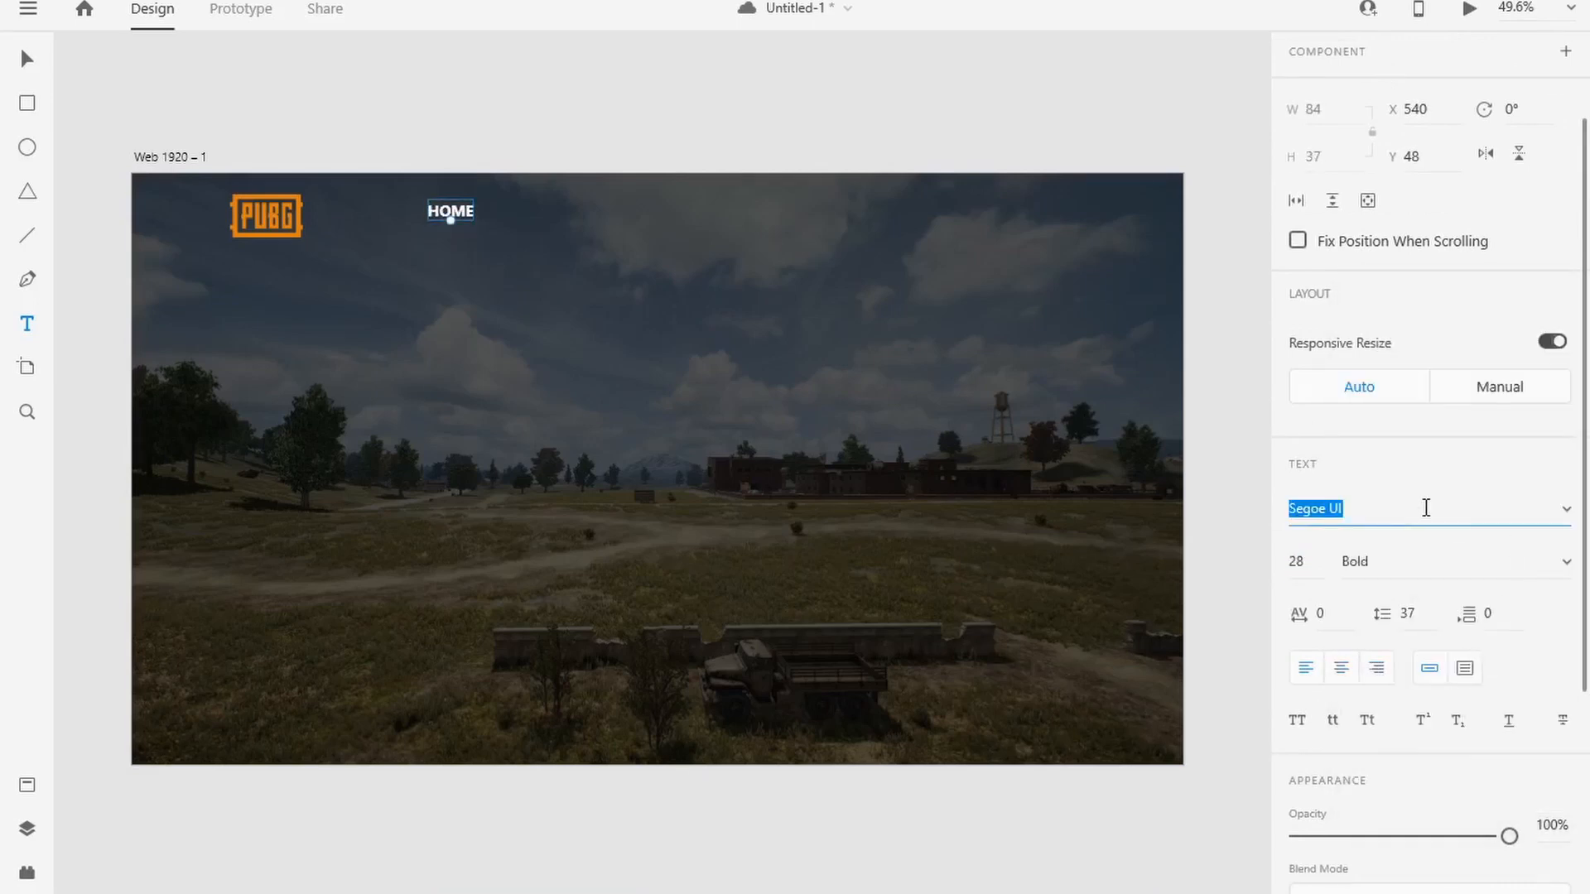
key("Return")
Step: Increase the HOME text's size to 30 and switch its weight to Regular
left_click(1303, 564)
key("Up")
key("Up")
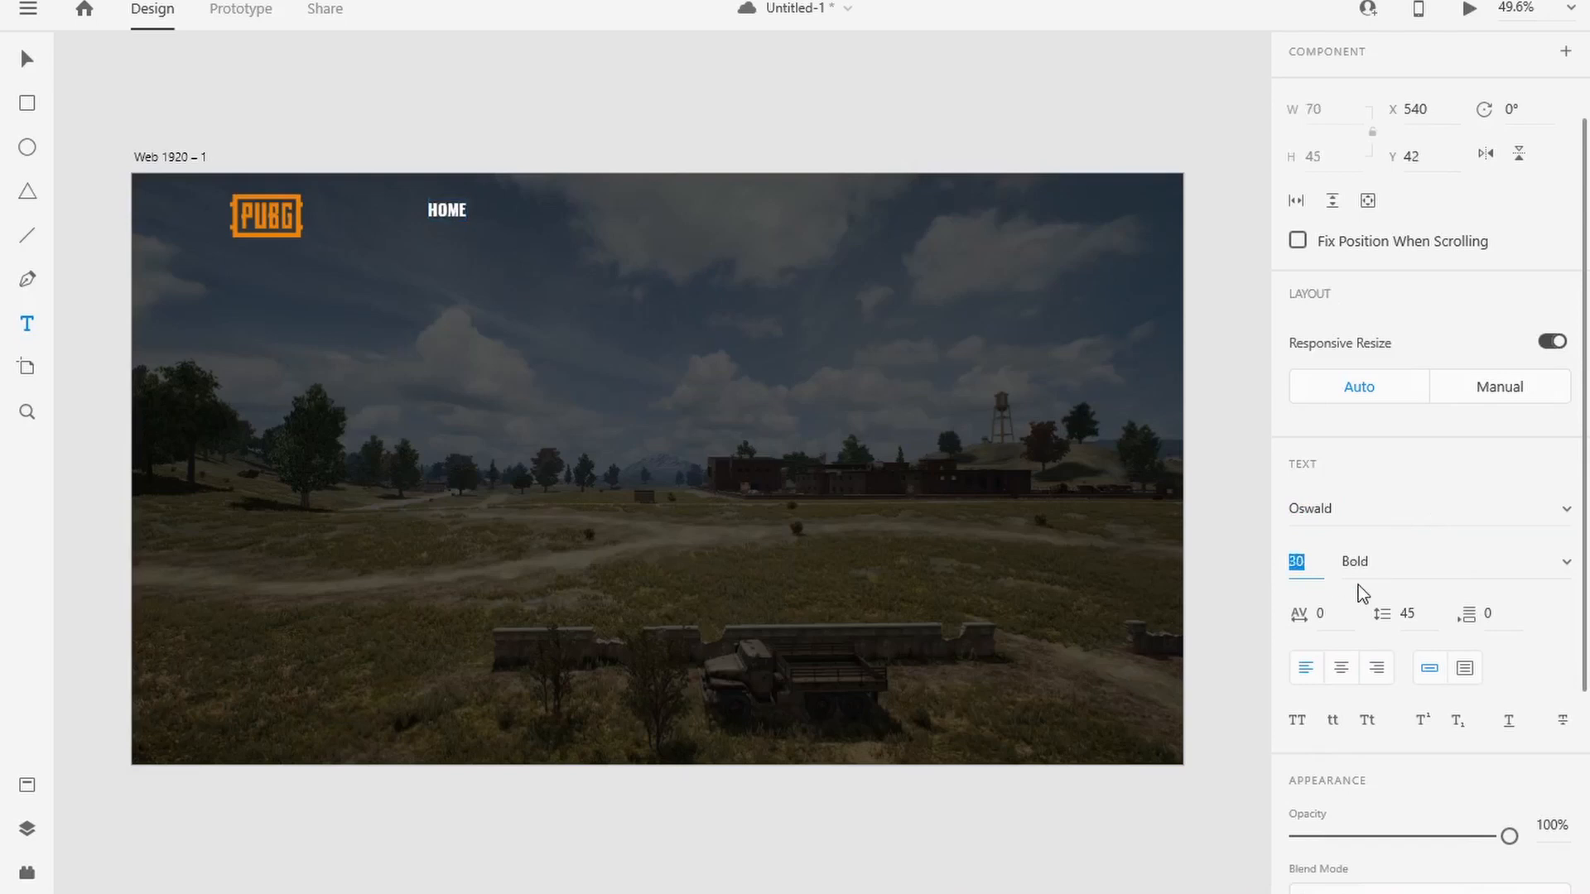
left_click(1565, 560)
left_click(1482, 510)
left_click(1566, 570)
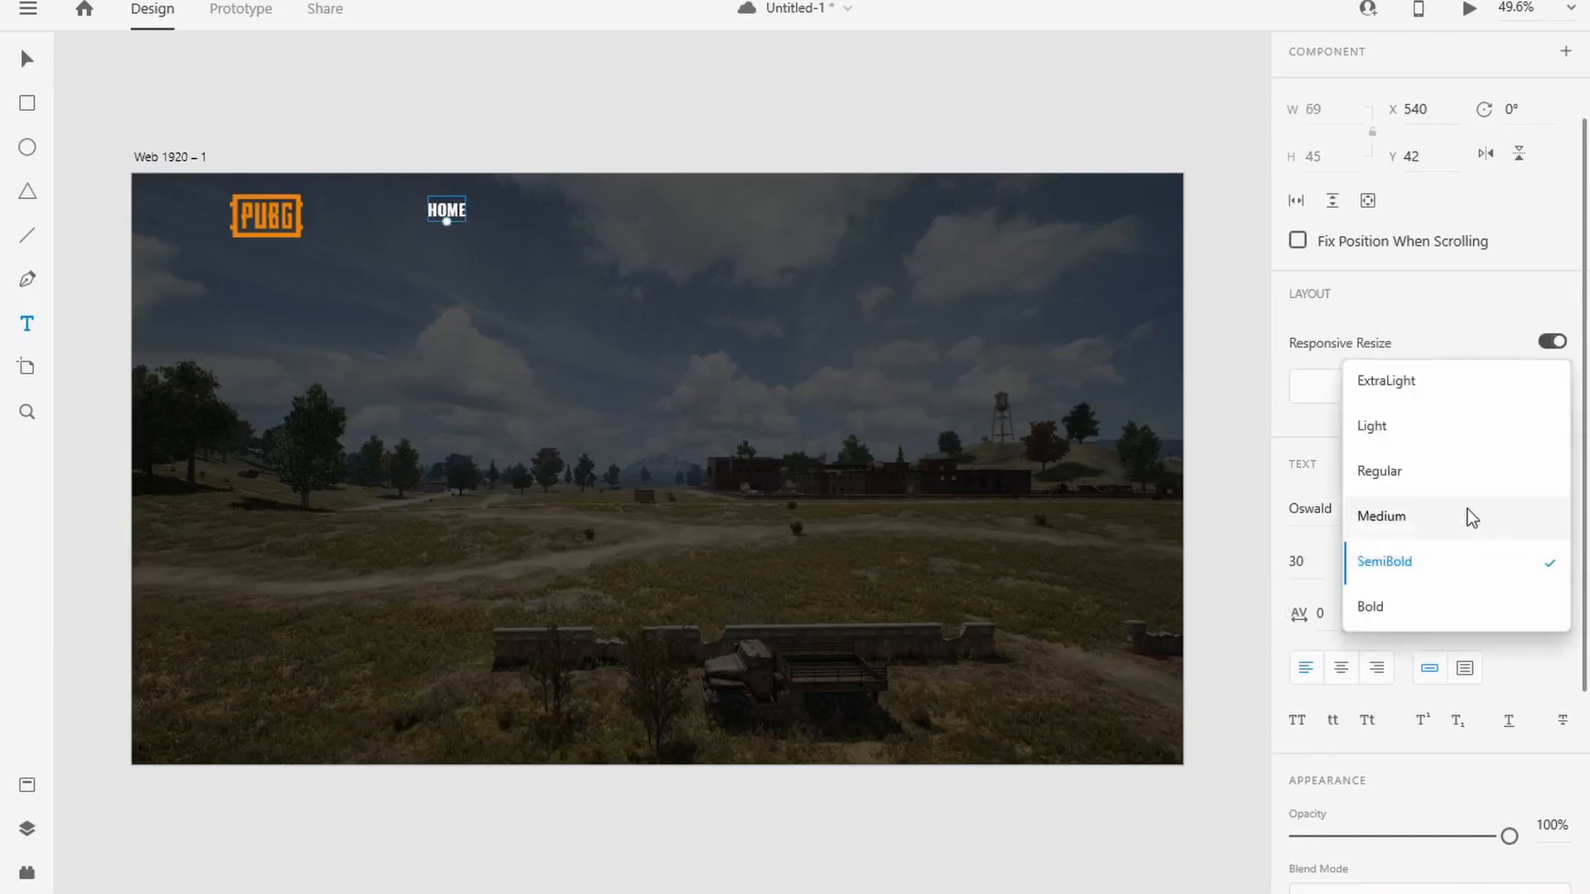
left_click(1467, 511)
left_click(1565, 567)
left_click(1453, 517)
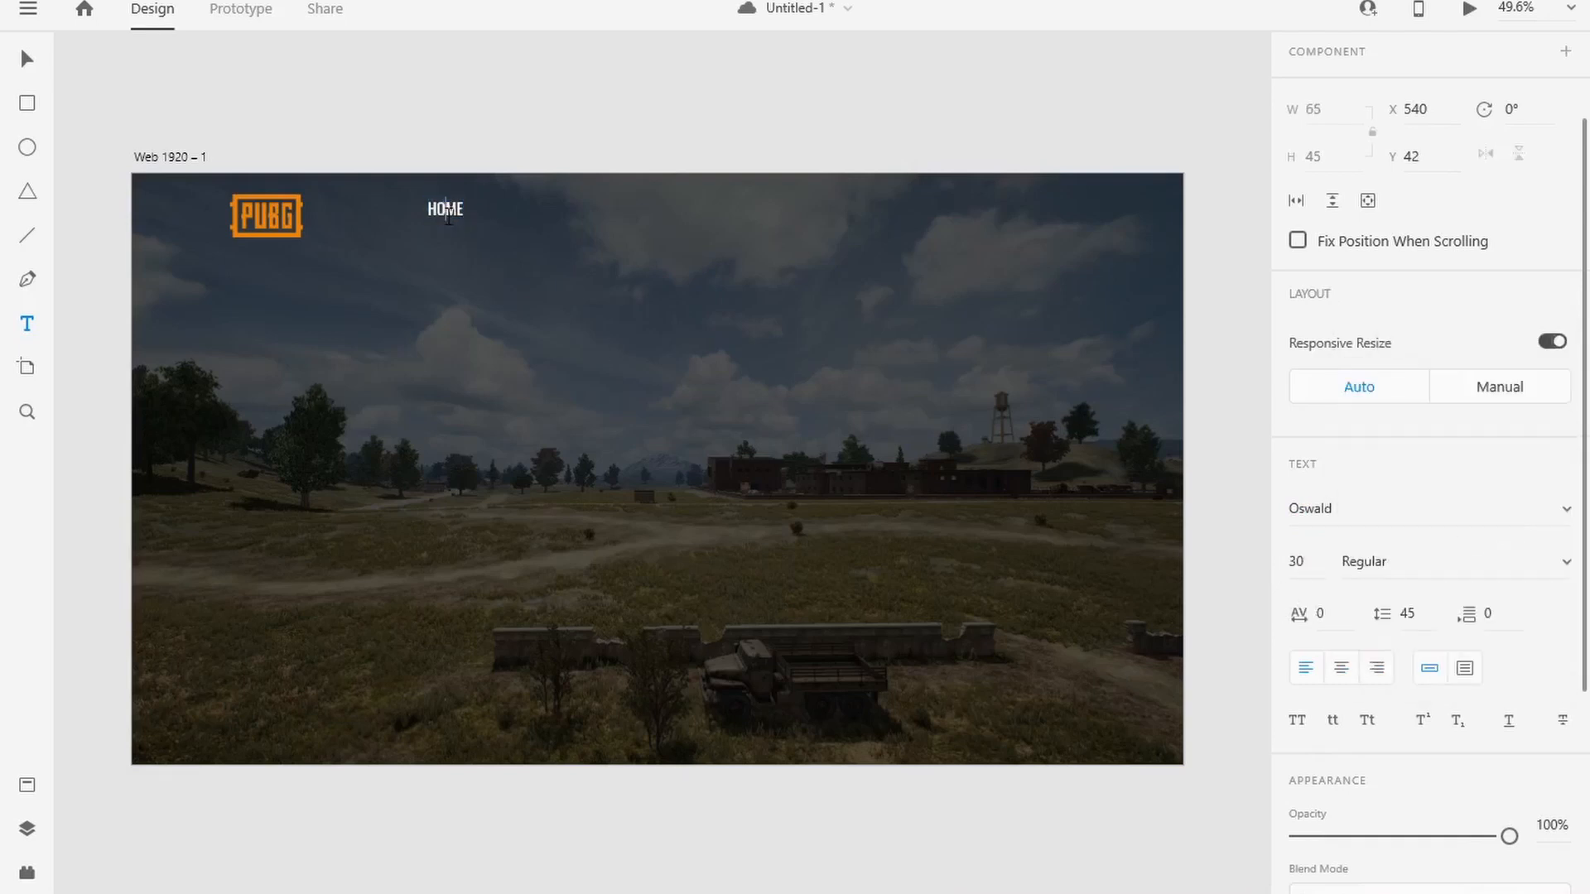
Step: Set the HOME text's fill to the light grey #DEDEDE
scroll(1358, 637, "down", 3)
left_click(1341, 702)
left_click_drag(1024, 609, 996, 578)
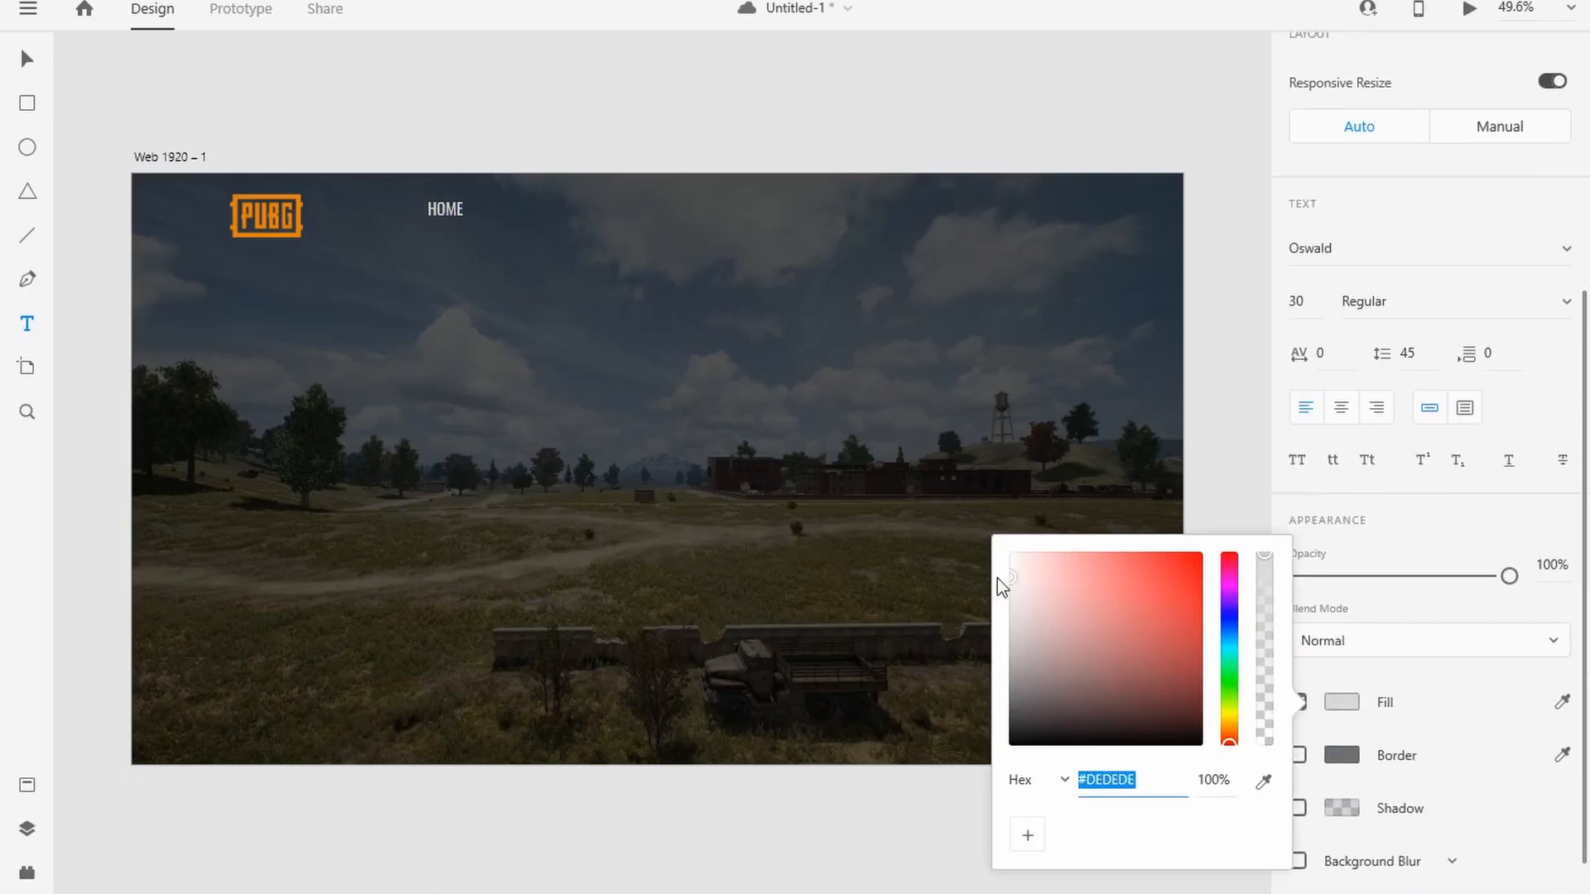
left_click(1423, 605)
Step: Change the HOME text's font weight to Medium
scroll(1427, 615, "up", 3)
left_click(1530, 563)
left_click(1466, 607)
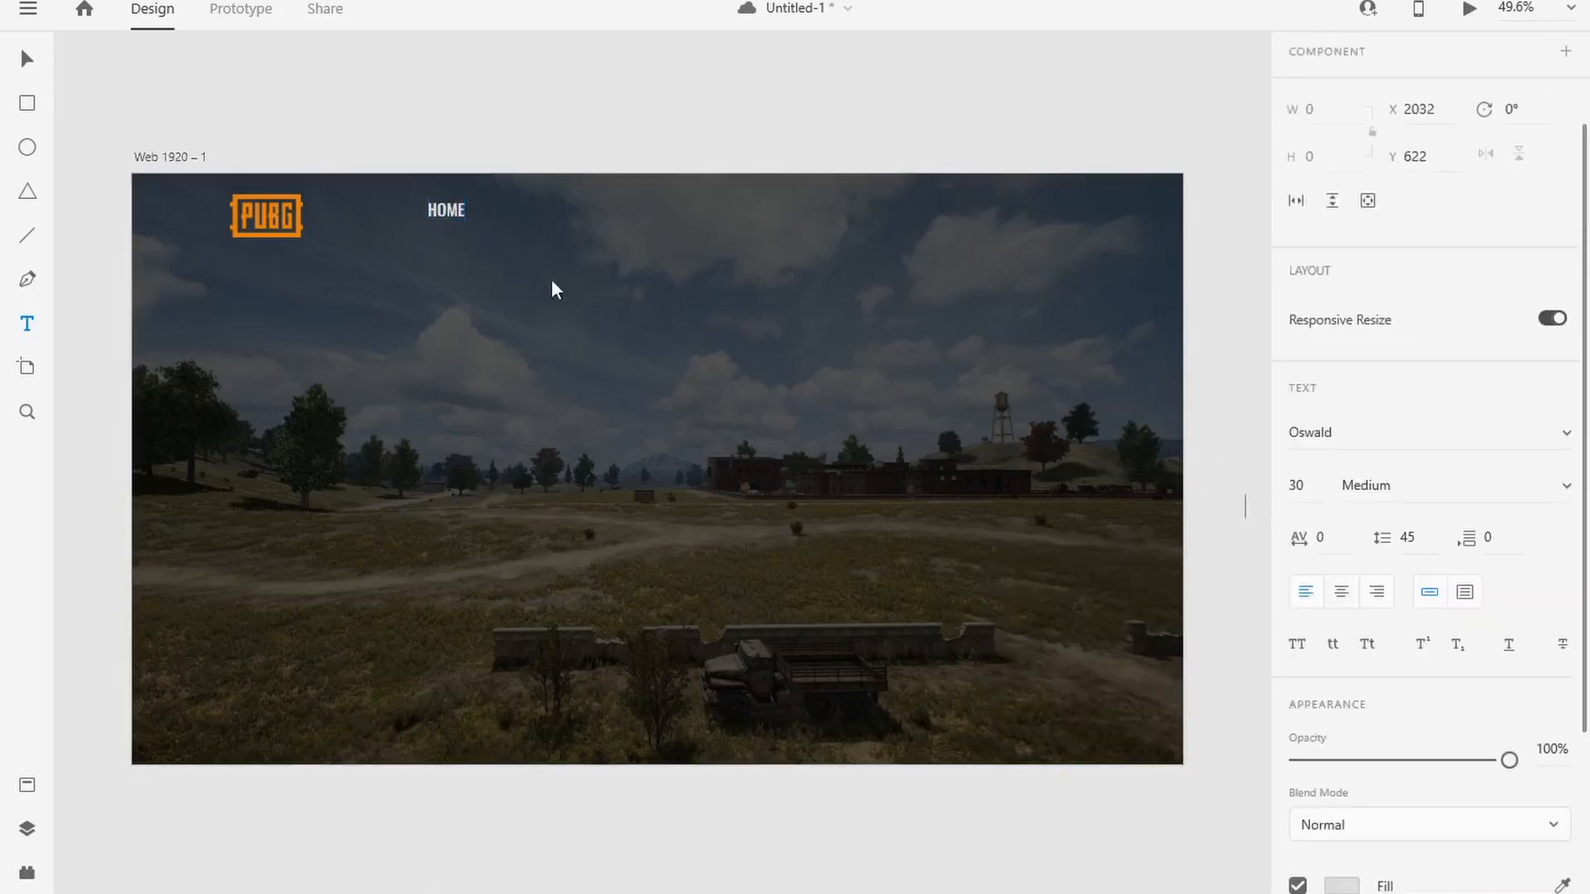
Step: Duplicate the HOME menu text into three more copies spaced along the navigation row
double_click(449, 209)
key("Escape")
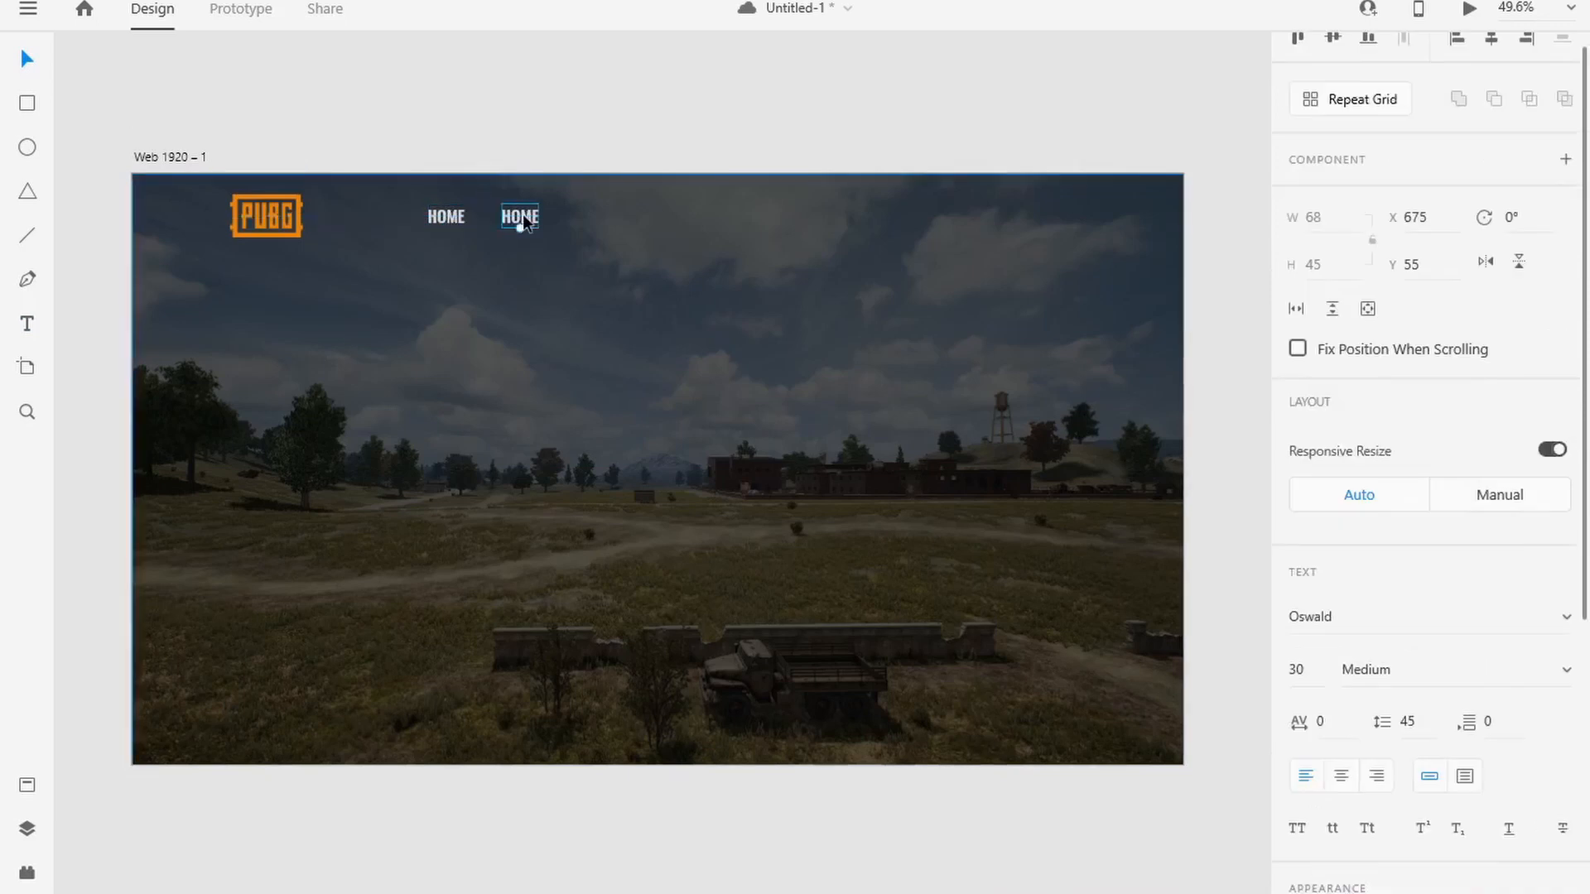
left_click_drag(524, 213, 678, 213)
Step: Change the three copied menu texts to NEWS, COMMUNITY and SUPPORT
double_click(519, 217)
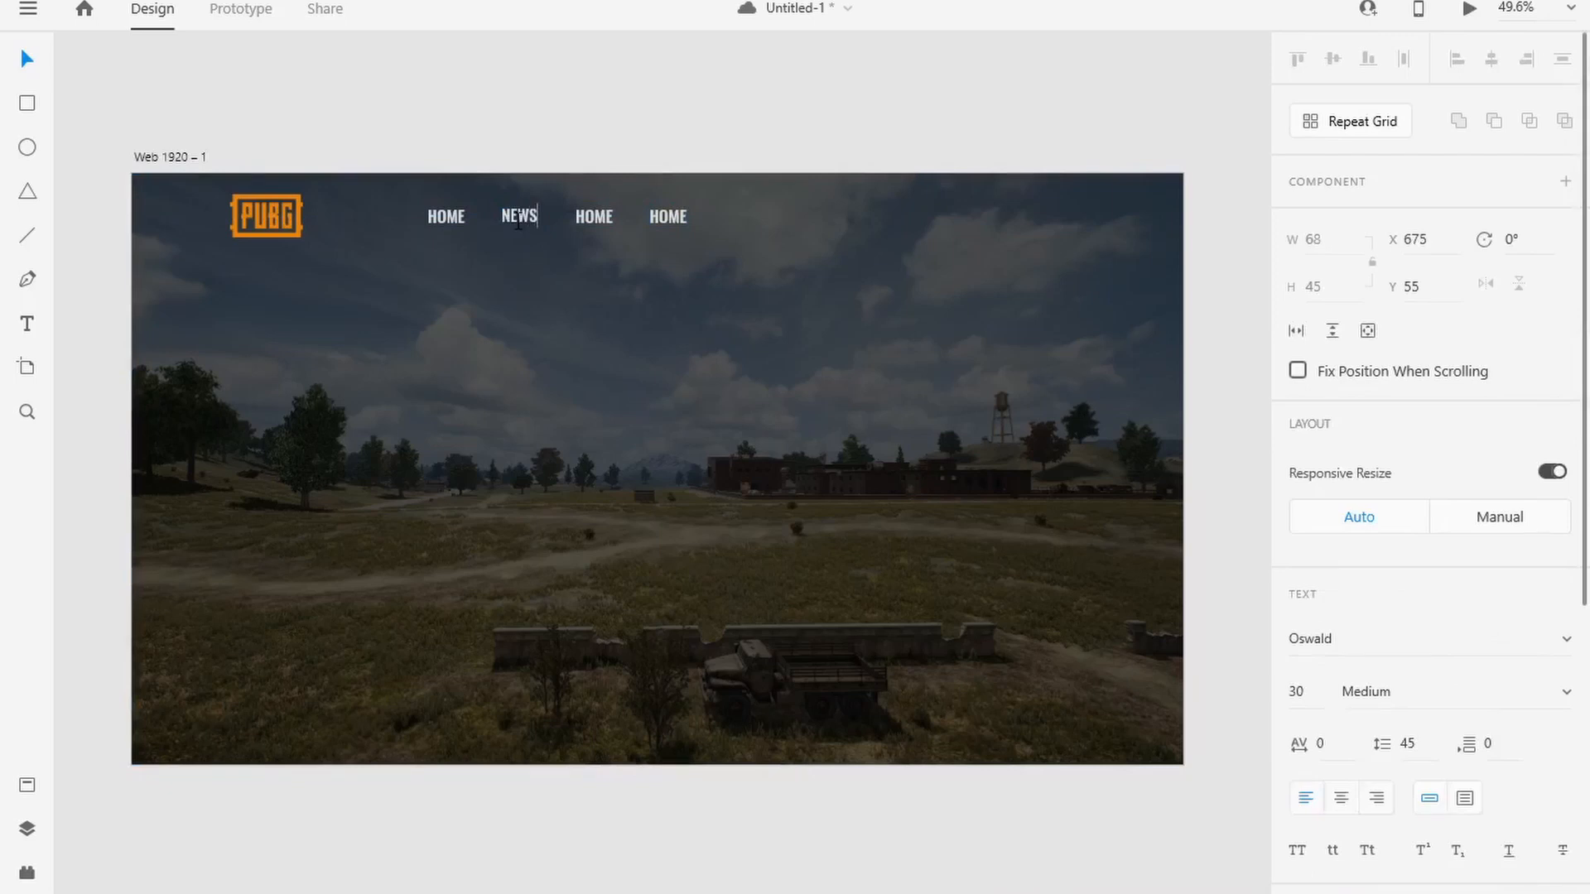
type("NEWS")
left_click(601, 222)
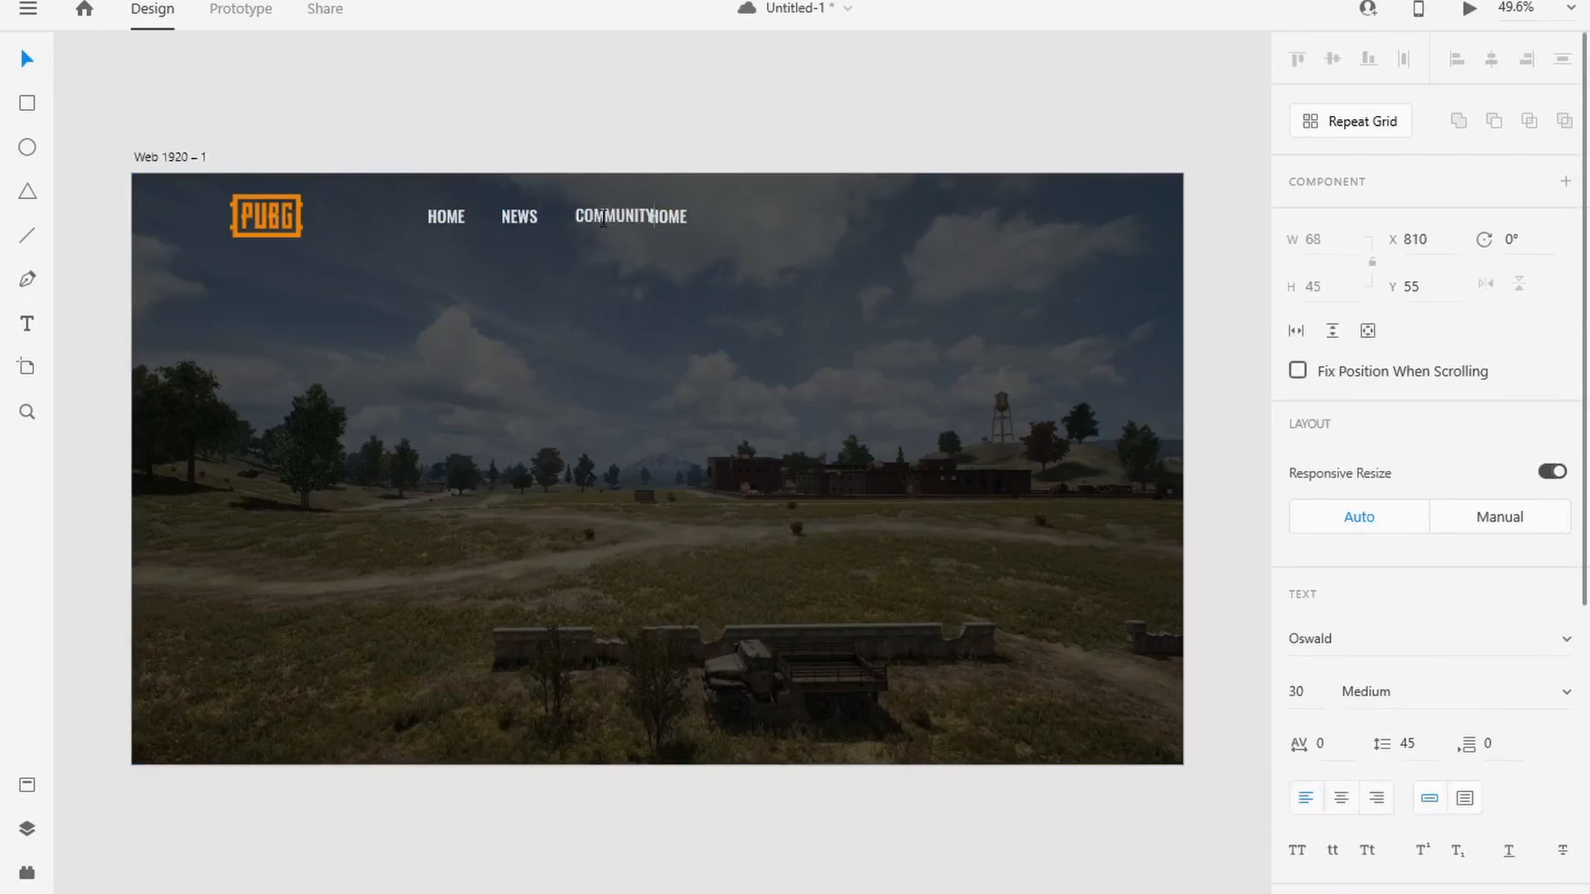
double_click(675, 219)
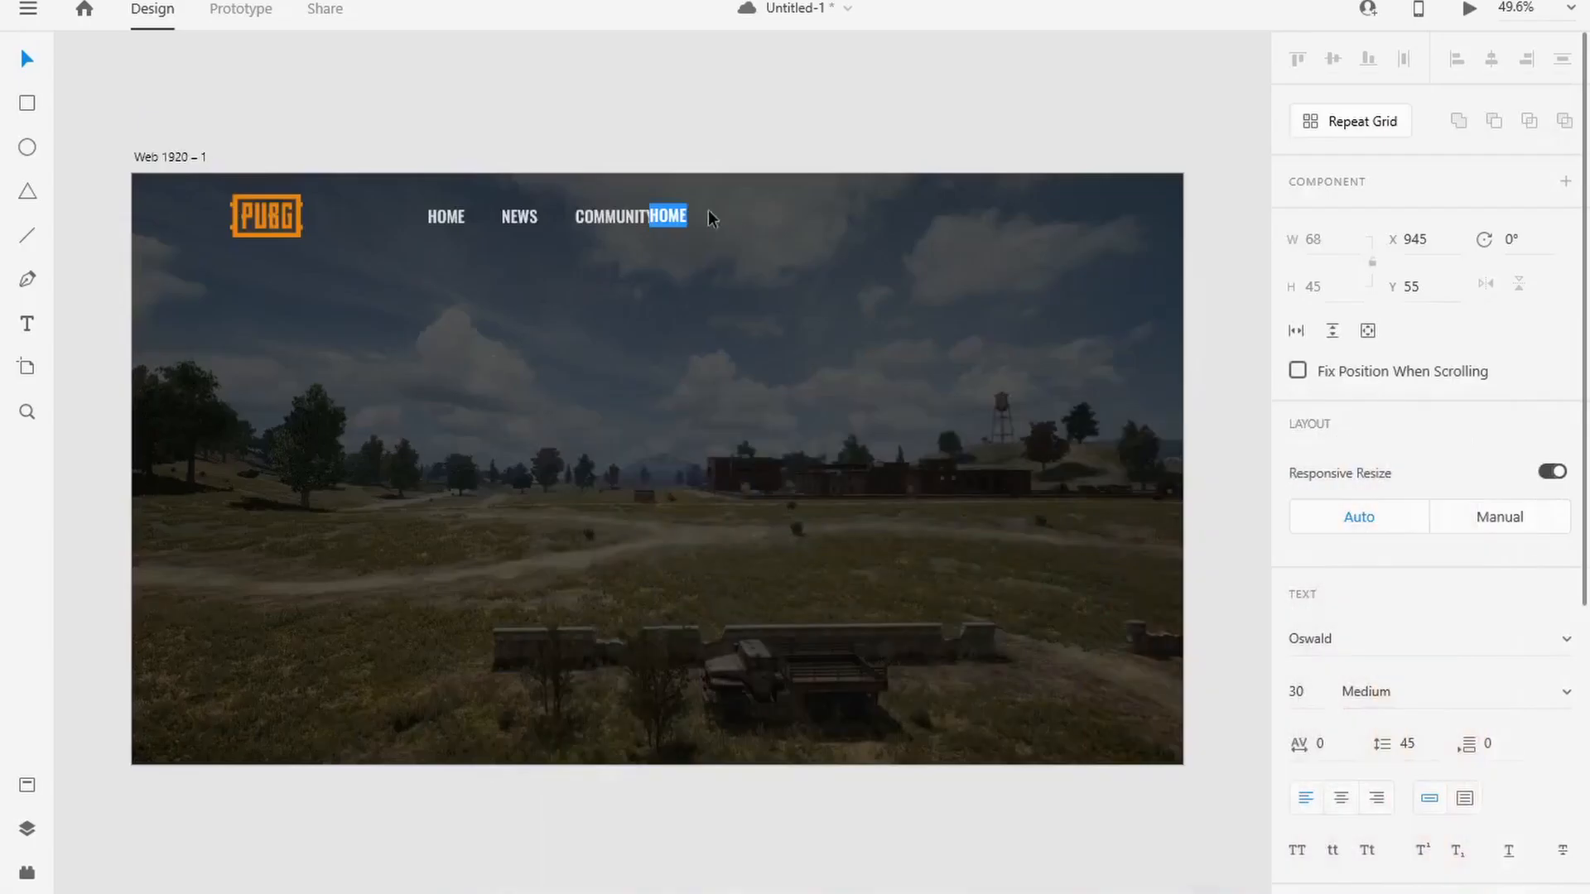
key("Escape")
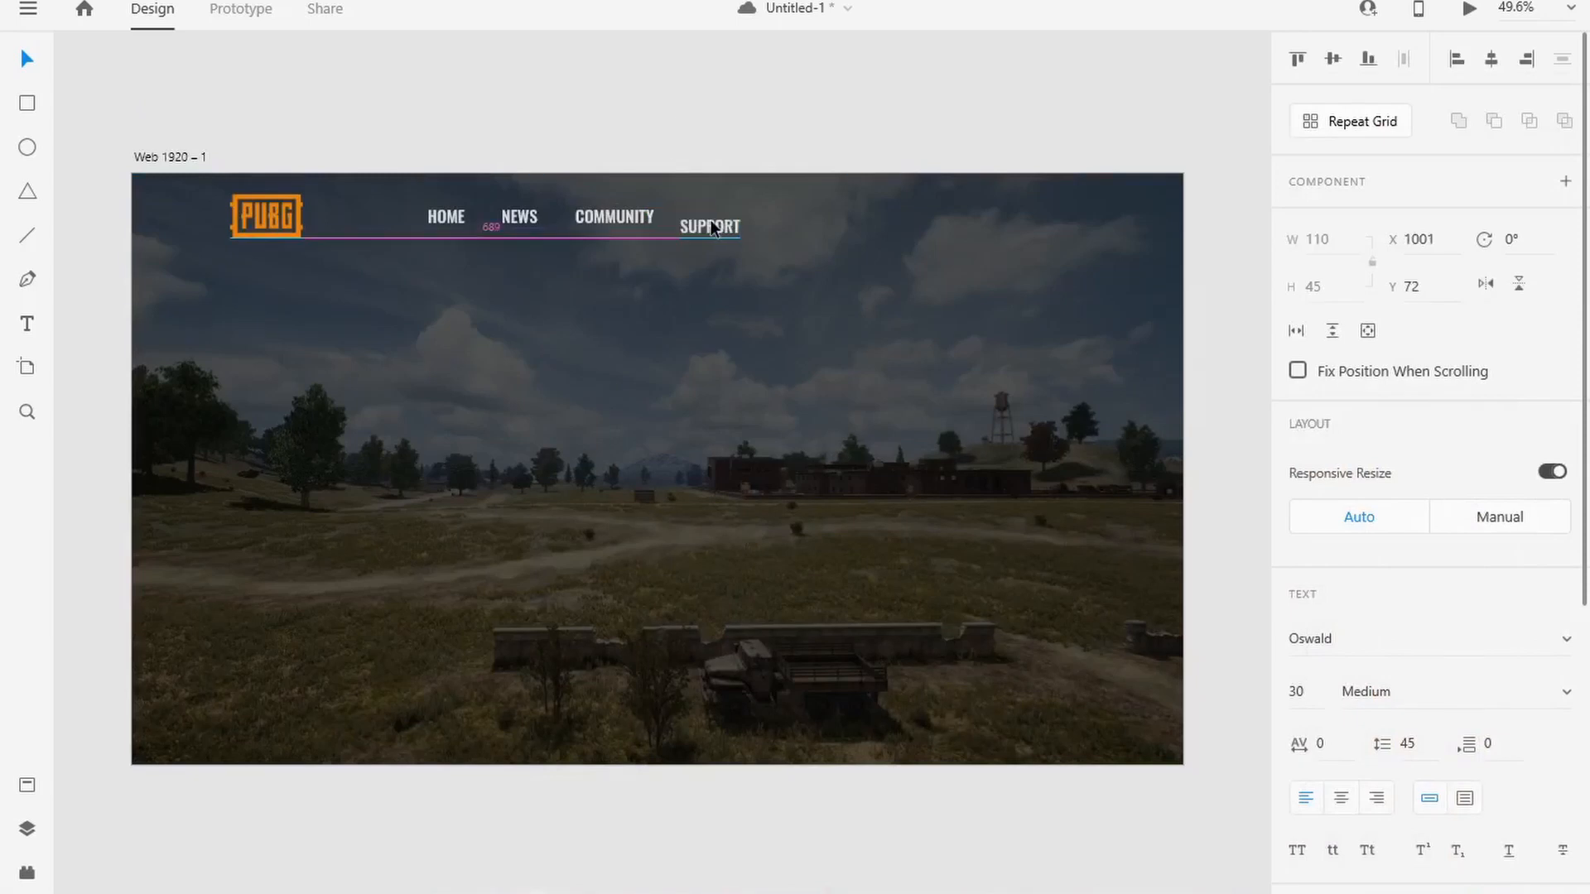
Step: Line up SUPPORT with the other menu items and space NEWS, COMMUNITY and SUPPORT evenly after HOME
left_click_drag(710, 220, 727, 216)
left_click_drag(526, 224, 708, 220)
left_click(693, 135)
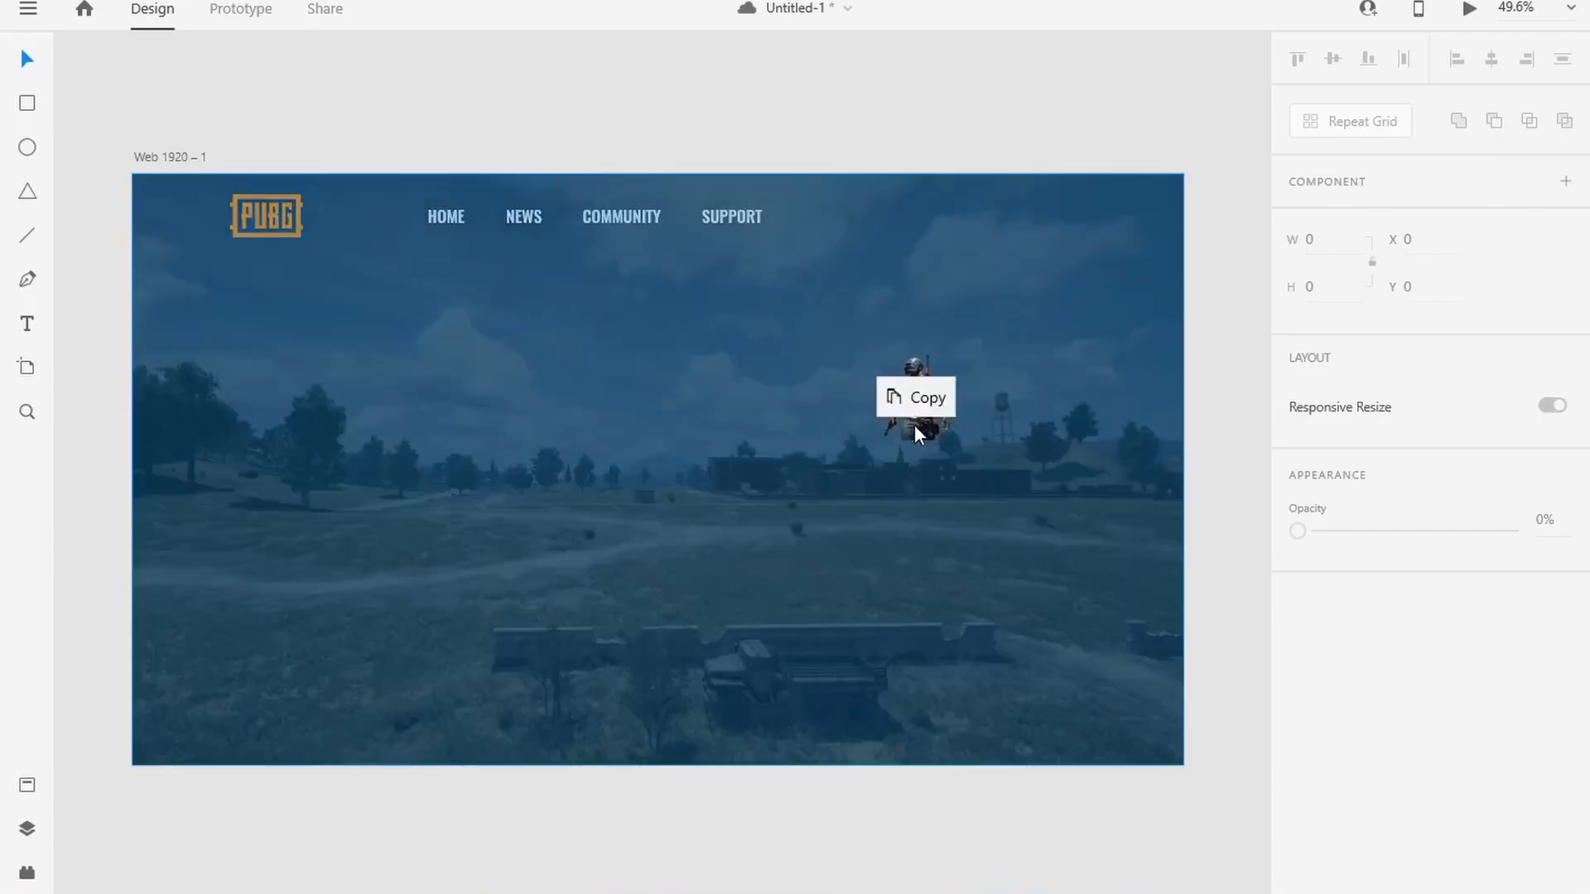
Step: Place the pubg_PNG25 character image from the assets folder on the artboard and enlarge it
left_click_drag(914, 424, 911, 438)
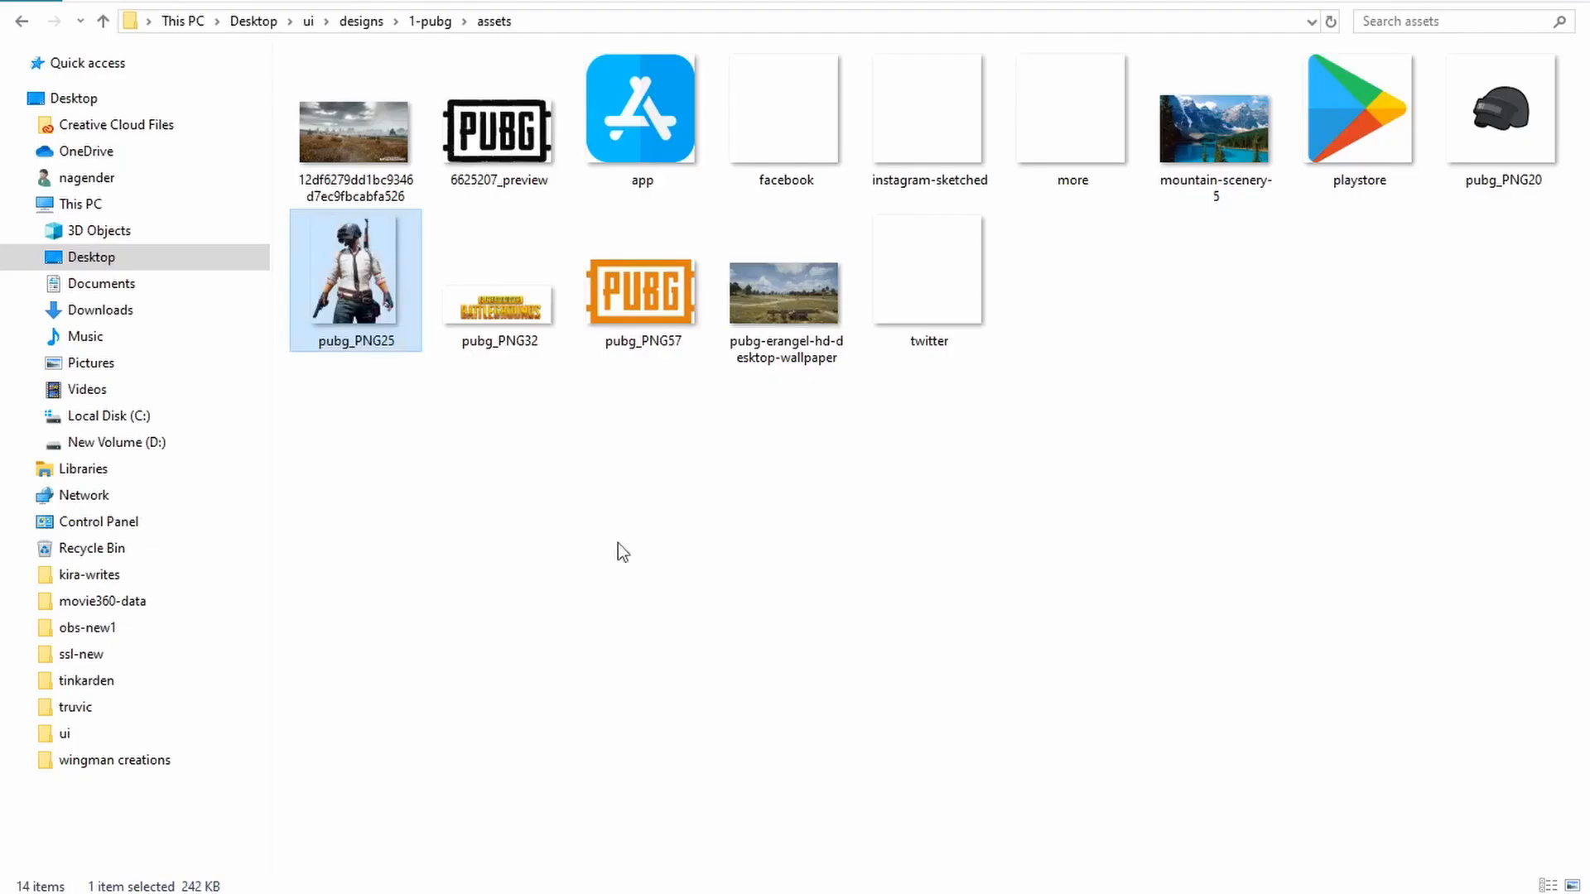
left_click_drag(356, 274, 947, 522)
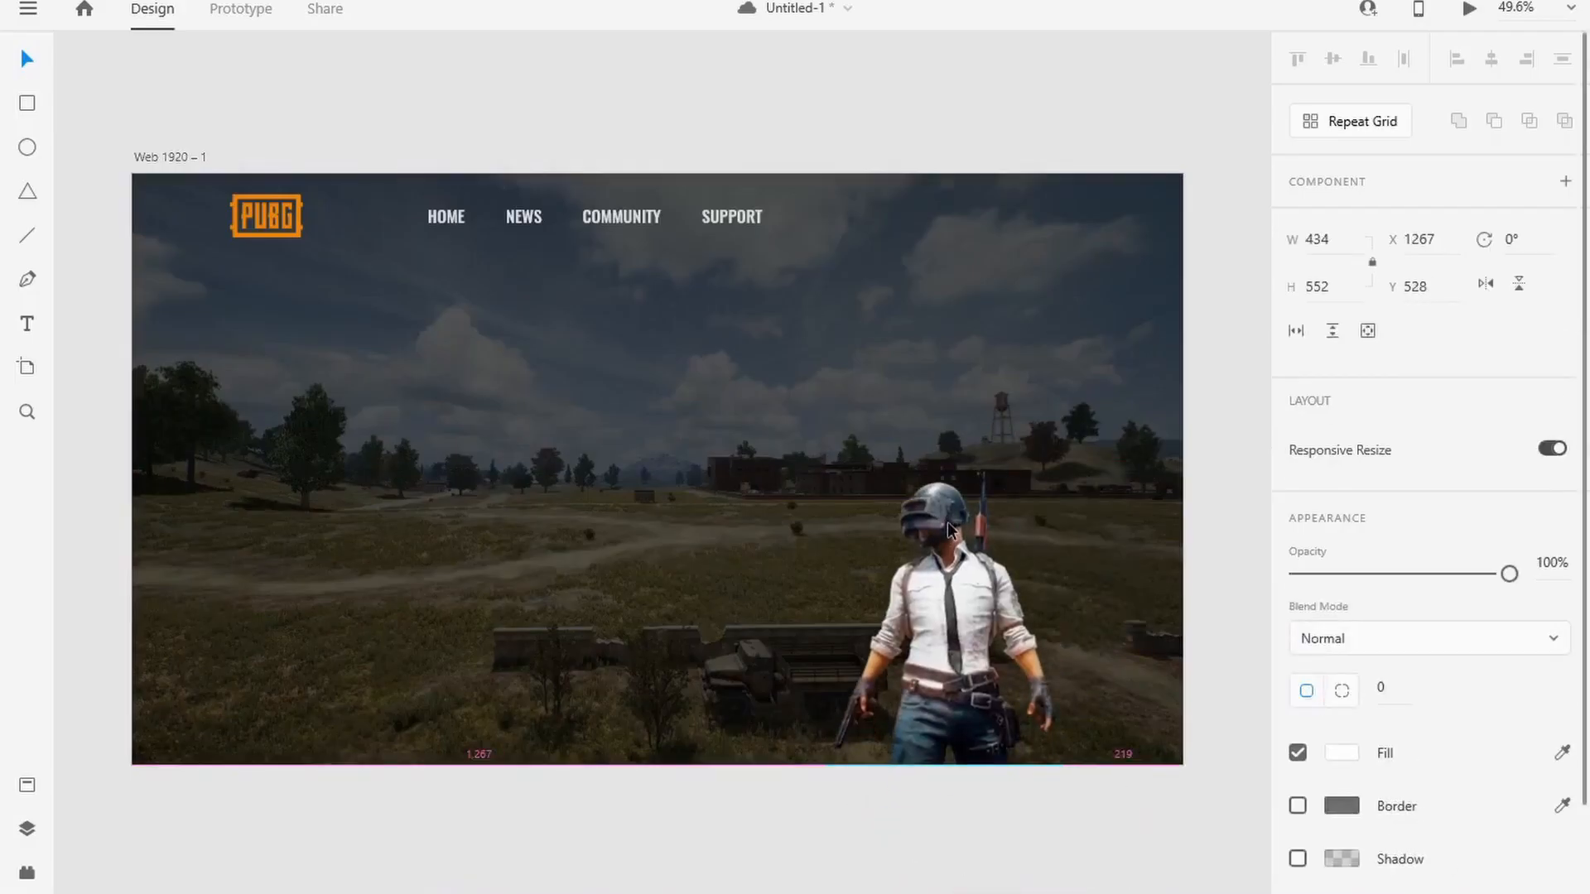
left_click_drag(1063, 462, 1269, 32)
Step: Resize and reposition the character image so it fills the right part of the artboard from the header to the bottom edge
scroll(689, 391, "down", 3)
left_click_drag(833, 543, 907, 522)
left_click_drag(1107, 264, 1056, 327)
left_click_drag(943, 497, 889, 496)
left_click(547, 519)
scroll(451, 497, "up", 2)
scroll(775, 587, "down", 1)
left_click_drag(1071, 603, 1048, 603)
left_click(736, 323)
left_click_drag(771, 504, 612, 447)
scroll(514, 416, "up", 1)
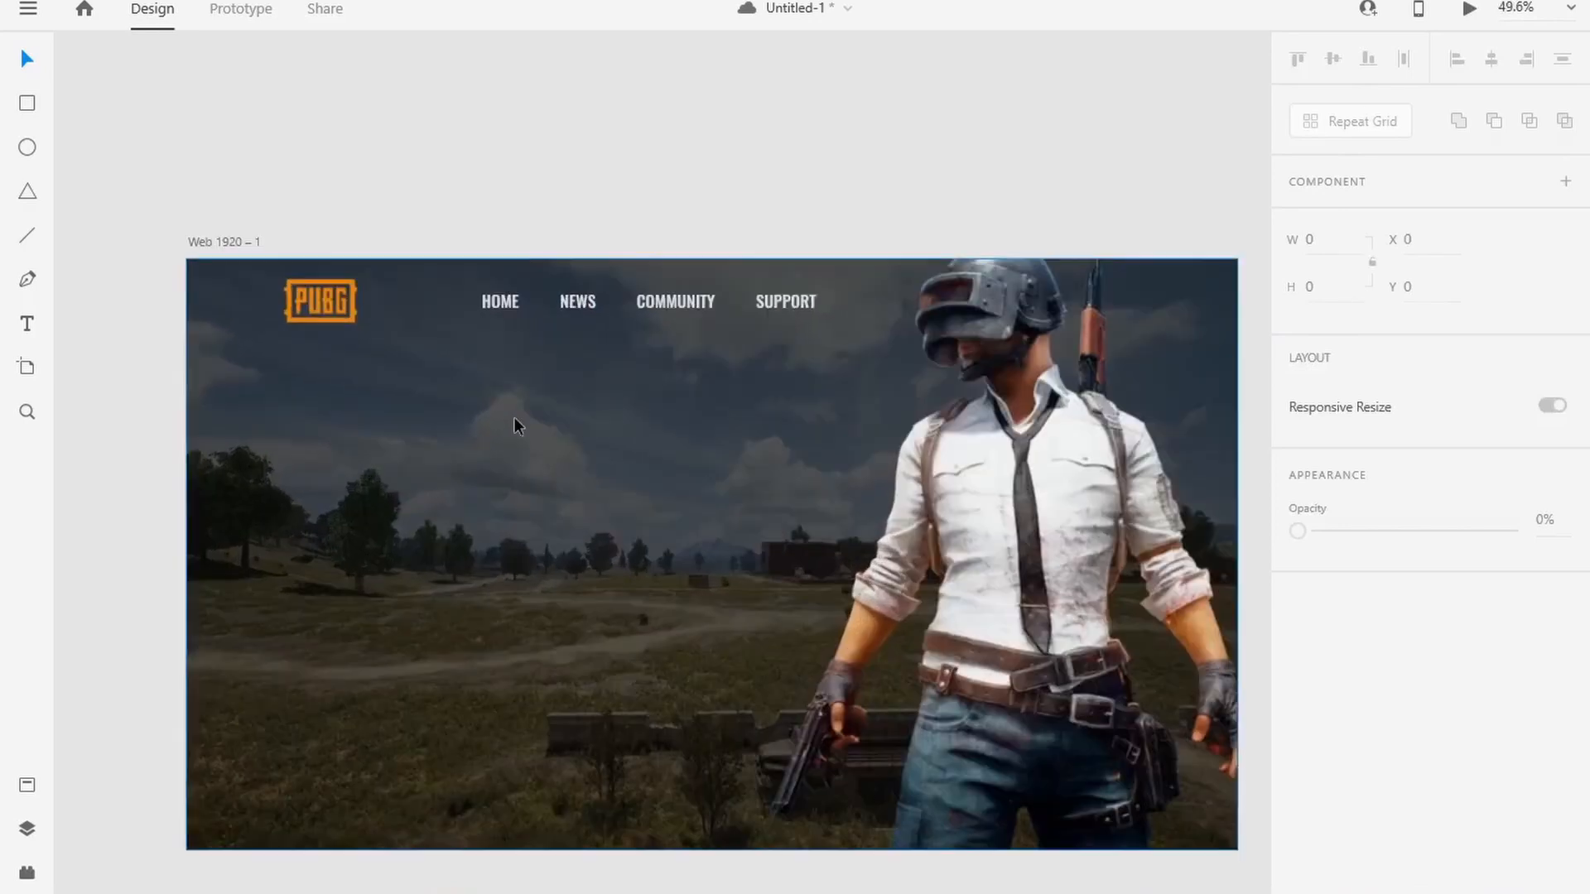
left_click(500, 301)
left_click(578, 301, "shift")
left_click(684, 306, "shift")
left_click(764, 308, "shift")
key("Escape")
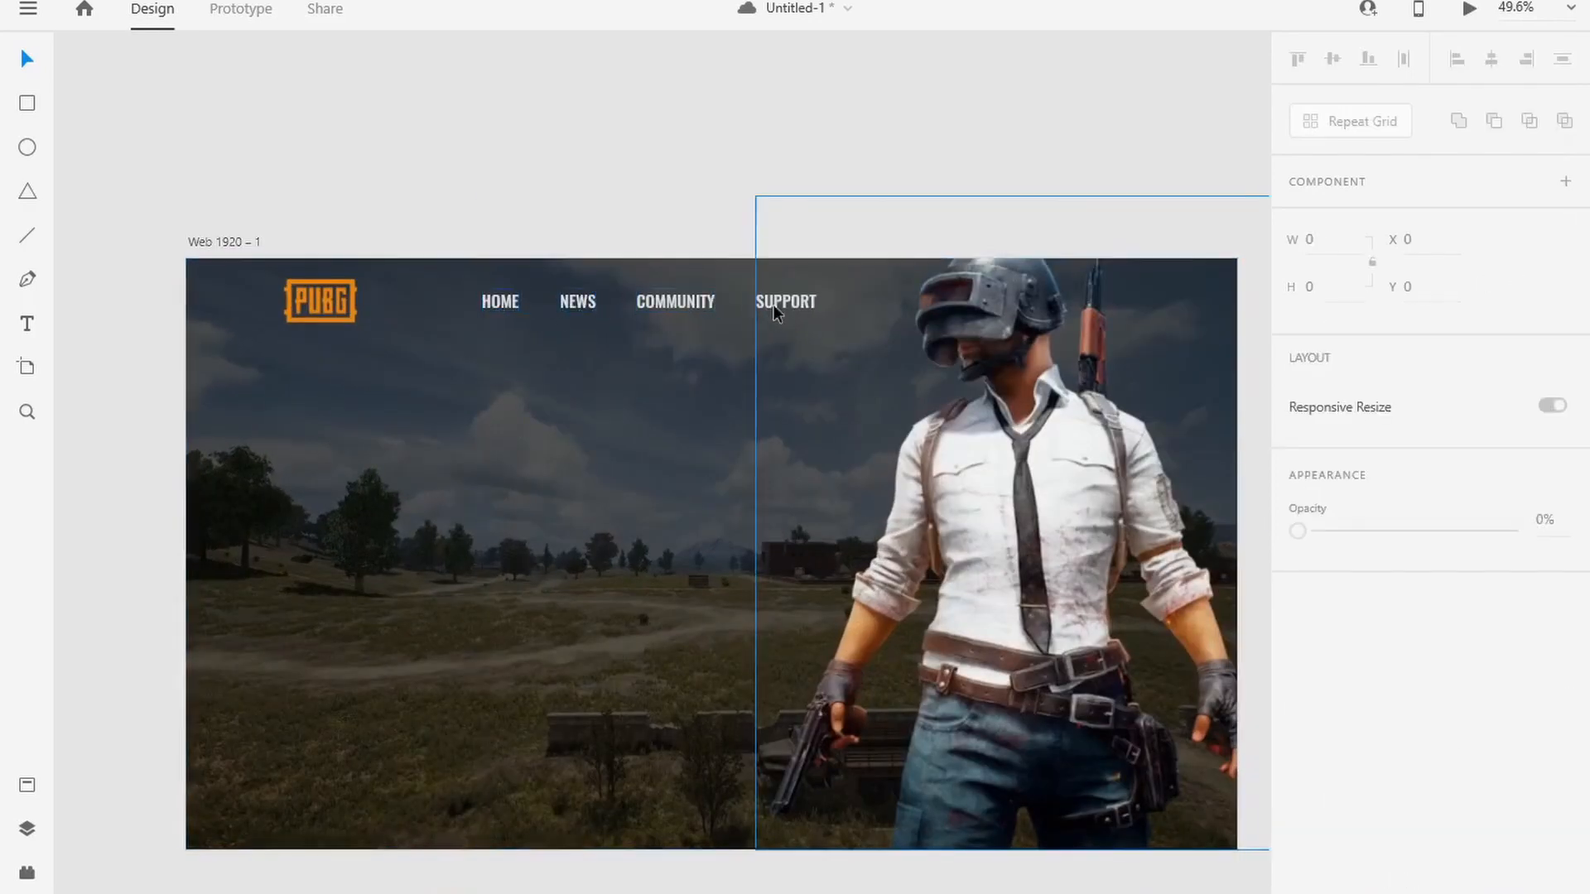
left_click_drag(613, 507, 555, 422)
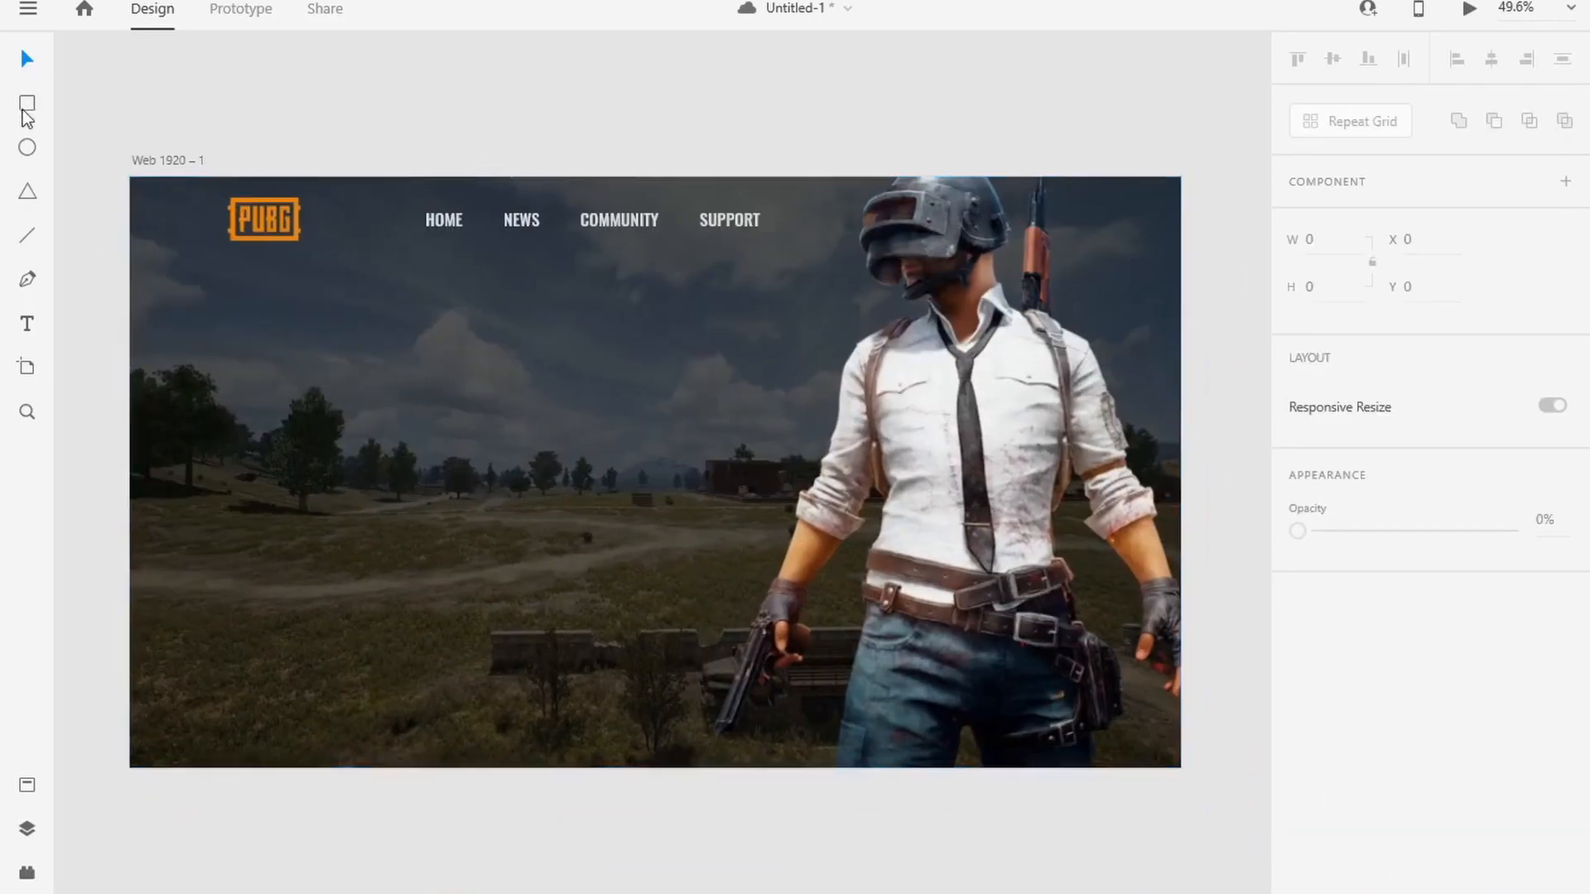
Step: Draw a 1920 px wide divider line across the artboard and place it just below the navigation menu
left_click_drag(131, 255, 1163, 249)
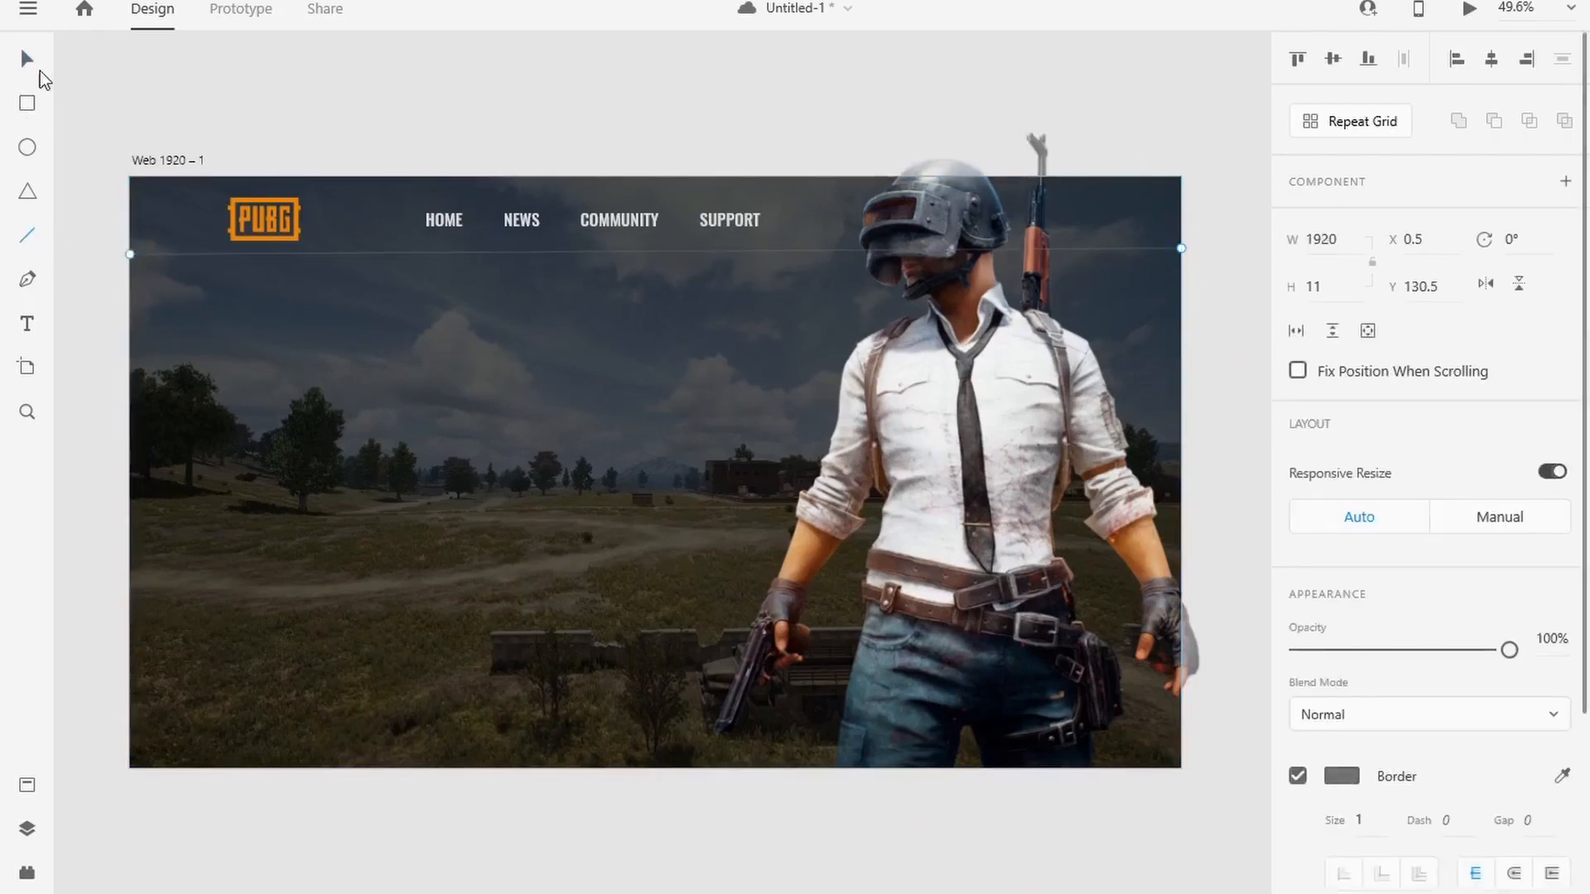
left_click(38, 68)
left_click_drag(537, 259, 539, 265)
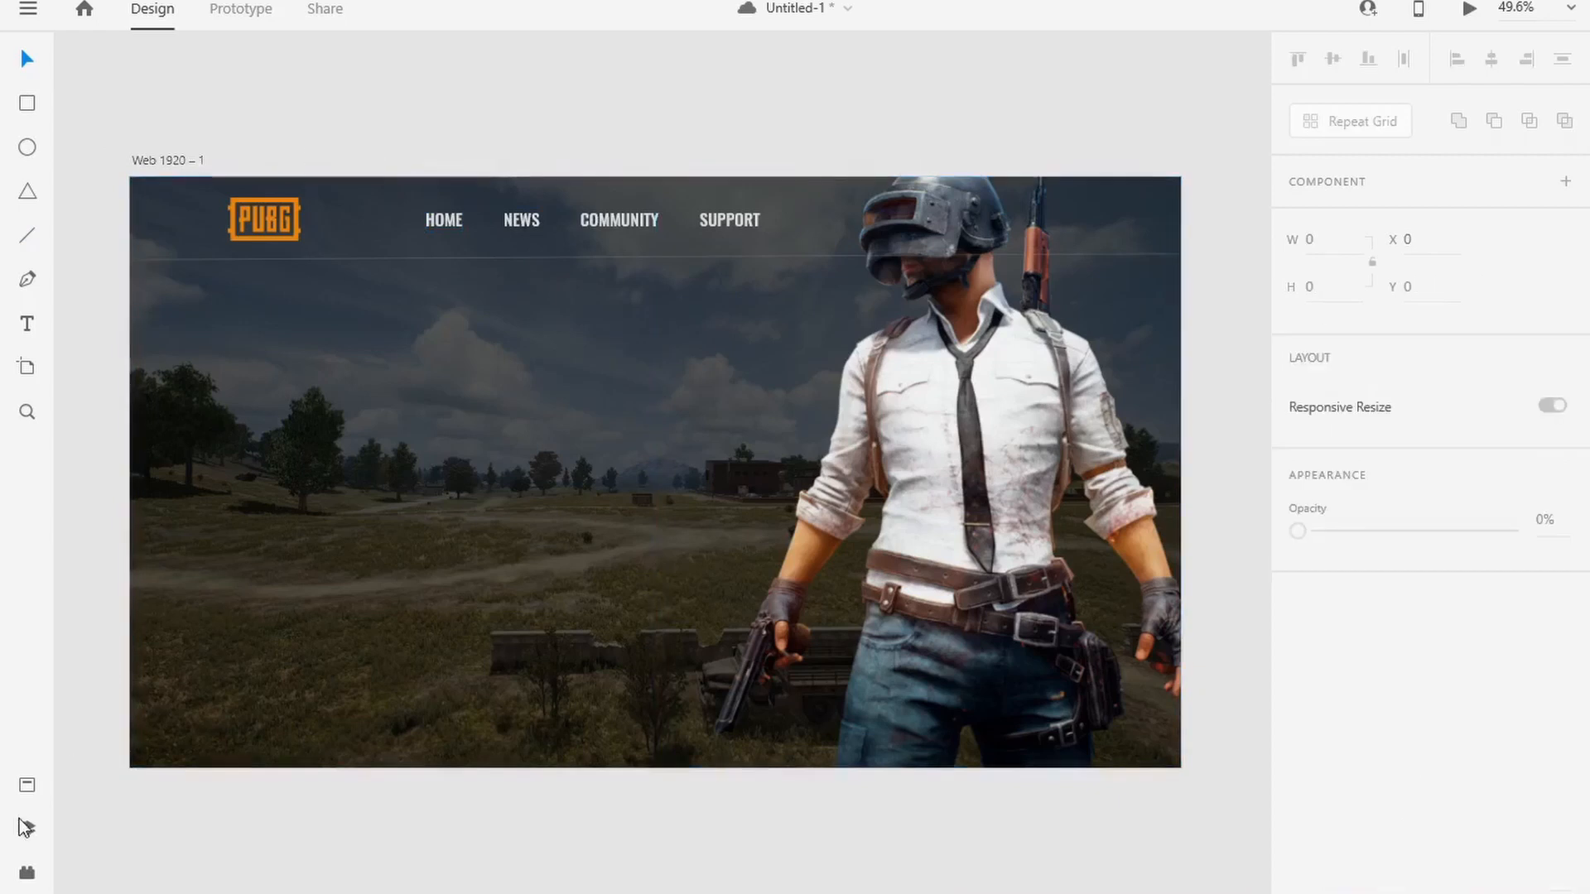
left_click(27, 828)
left_click(215, 496)
left_click(29, 829)
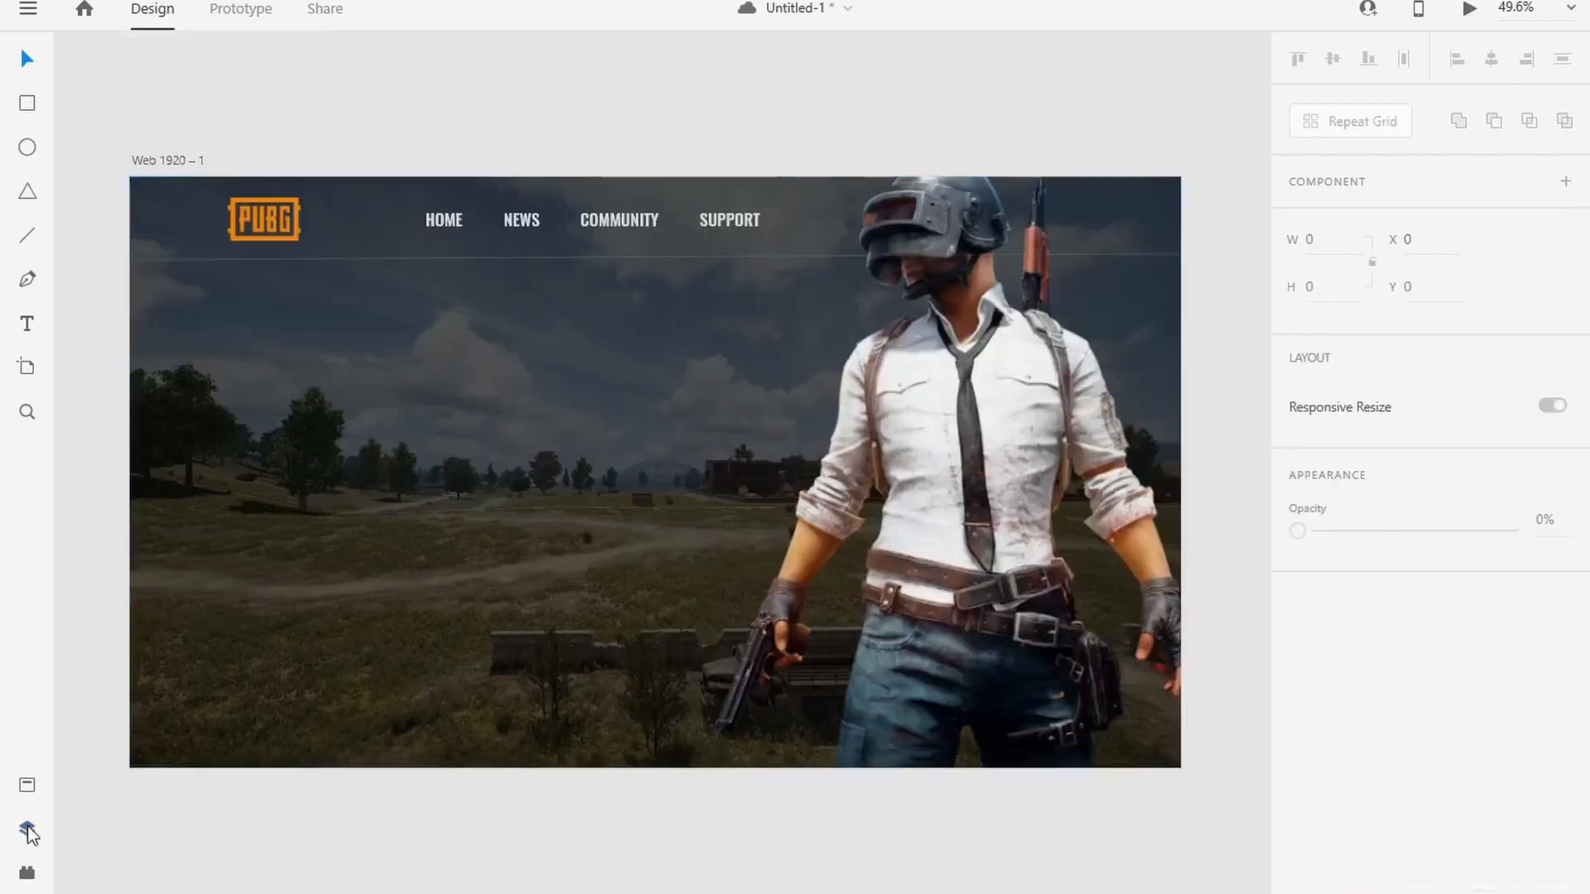
Step: Draw a borderless rectangle about 423 × 125 above the artboard and fill it with orange sampled from the PUBG logo
left_click_drag(130, 82, 361, 149)
left_click(1299, 806)
left_click(1340, 753)
left_click(1264, 810)
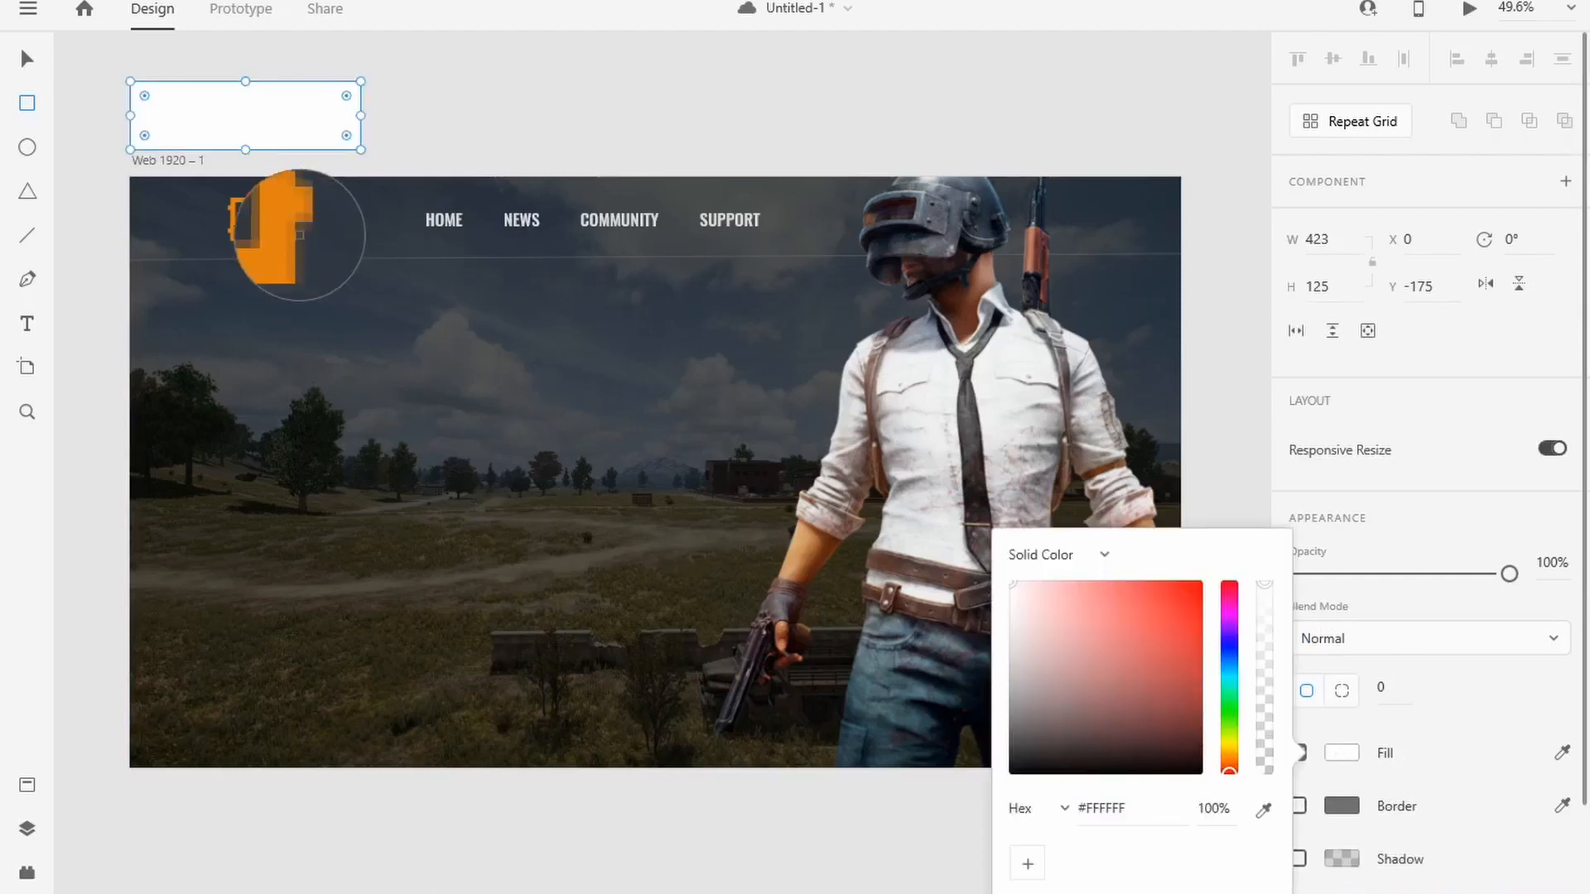
left_click(294, 234)
Step: Rotate the orange rectangle diagonally and position it as a ribbon across the artboard's upper-left corner
left_click(27, 58)
left_click_drag(234, 109, 175, 144)
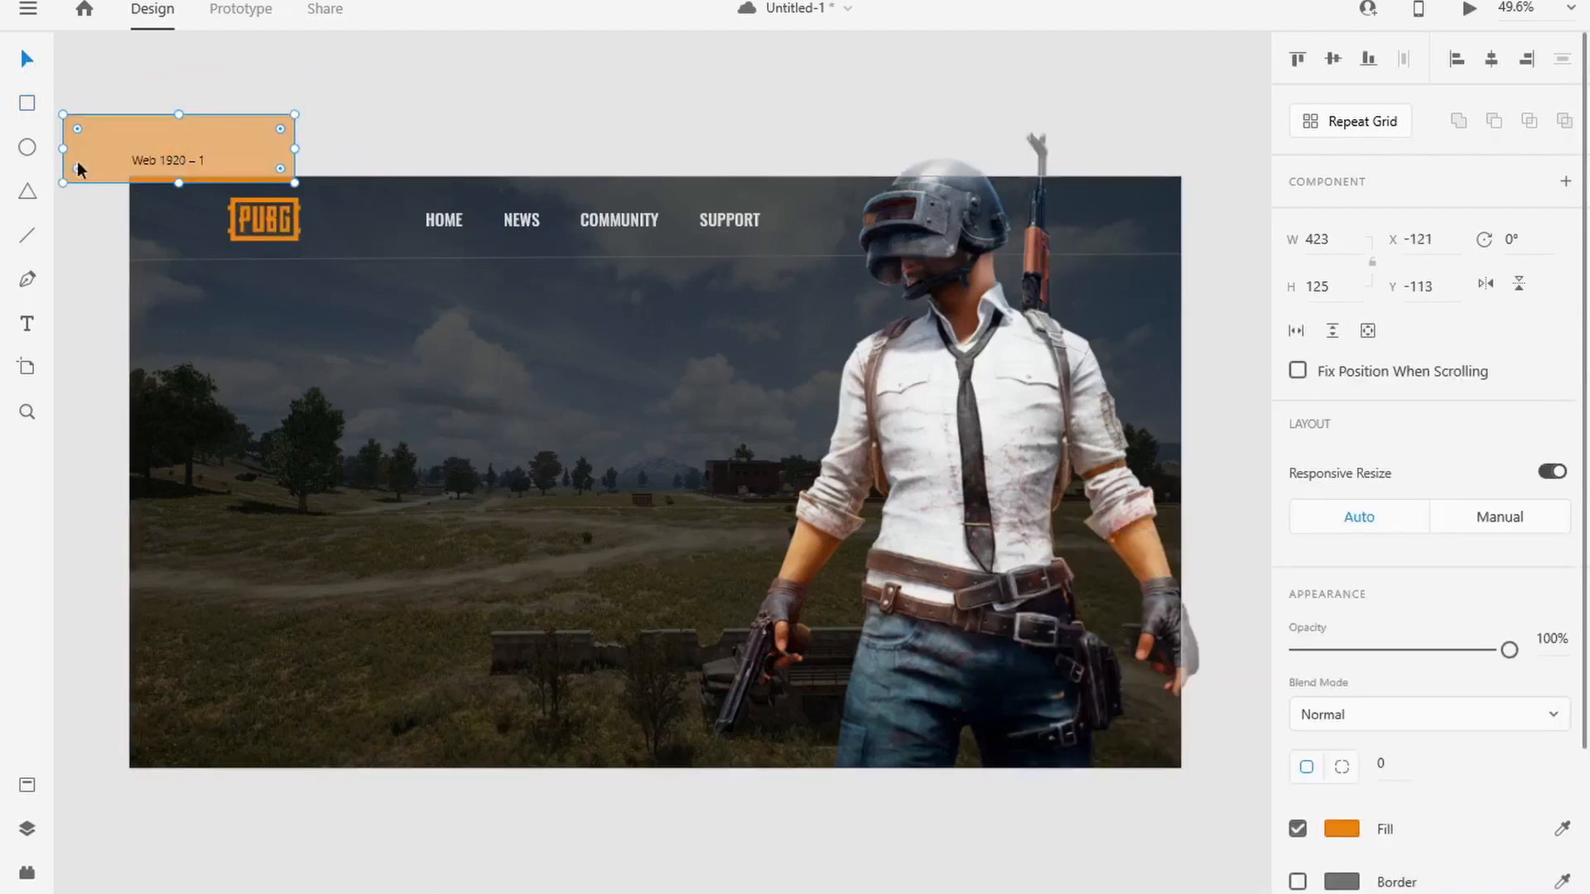
left_click_drag(64, 190, 163, 322)
left_click_drag(262, 165, 236, 232)
left_click(297, 235)
left_click(278, 206)
left_click_drag(344, 82, 327, 72)
left_click(672, 427)
left_click_drag(770, 468, 646, 443)
left_click_drag(139, 193, 129, 185)
left_click(137, 227)
left_click(538, 289)
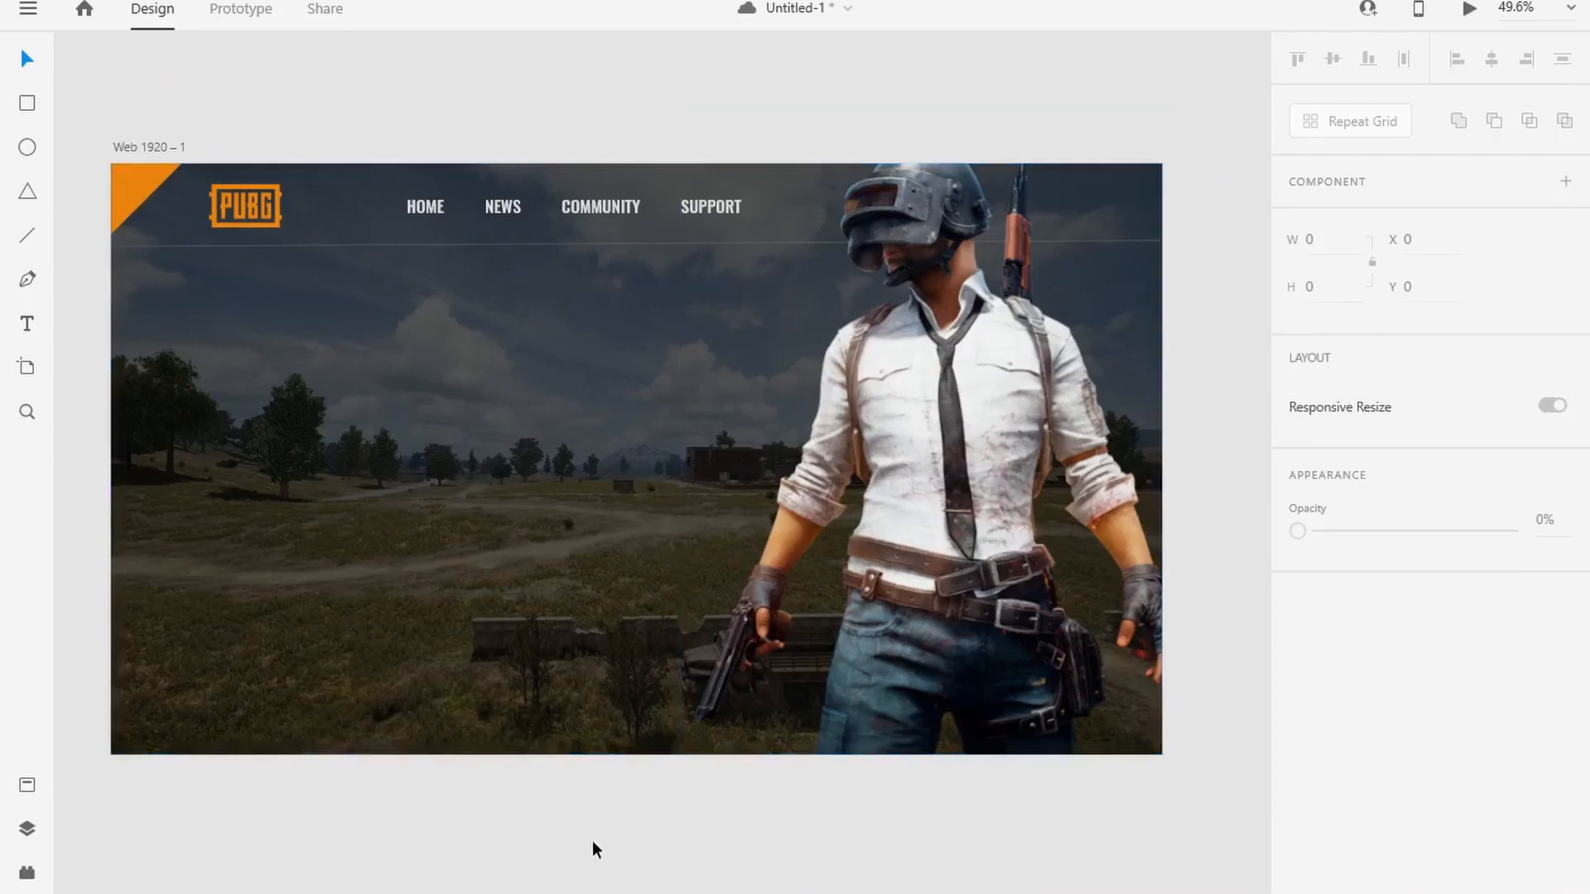
Step: Add the heading text PUBG in the left part of the artboard below the header and set its size to 80
left_click(238, 384)
type("PUBG")
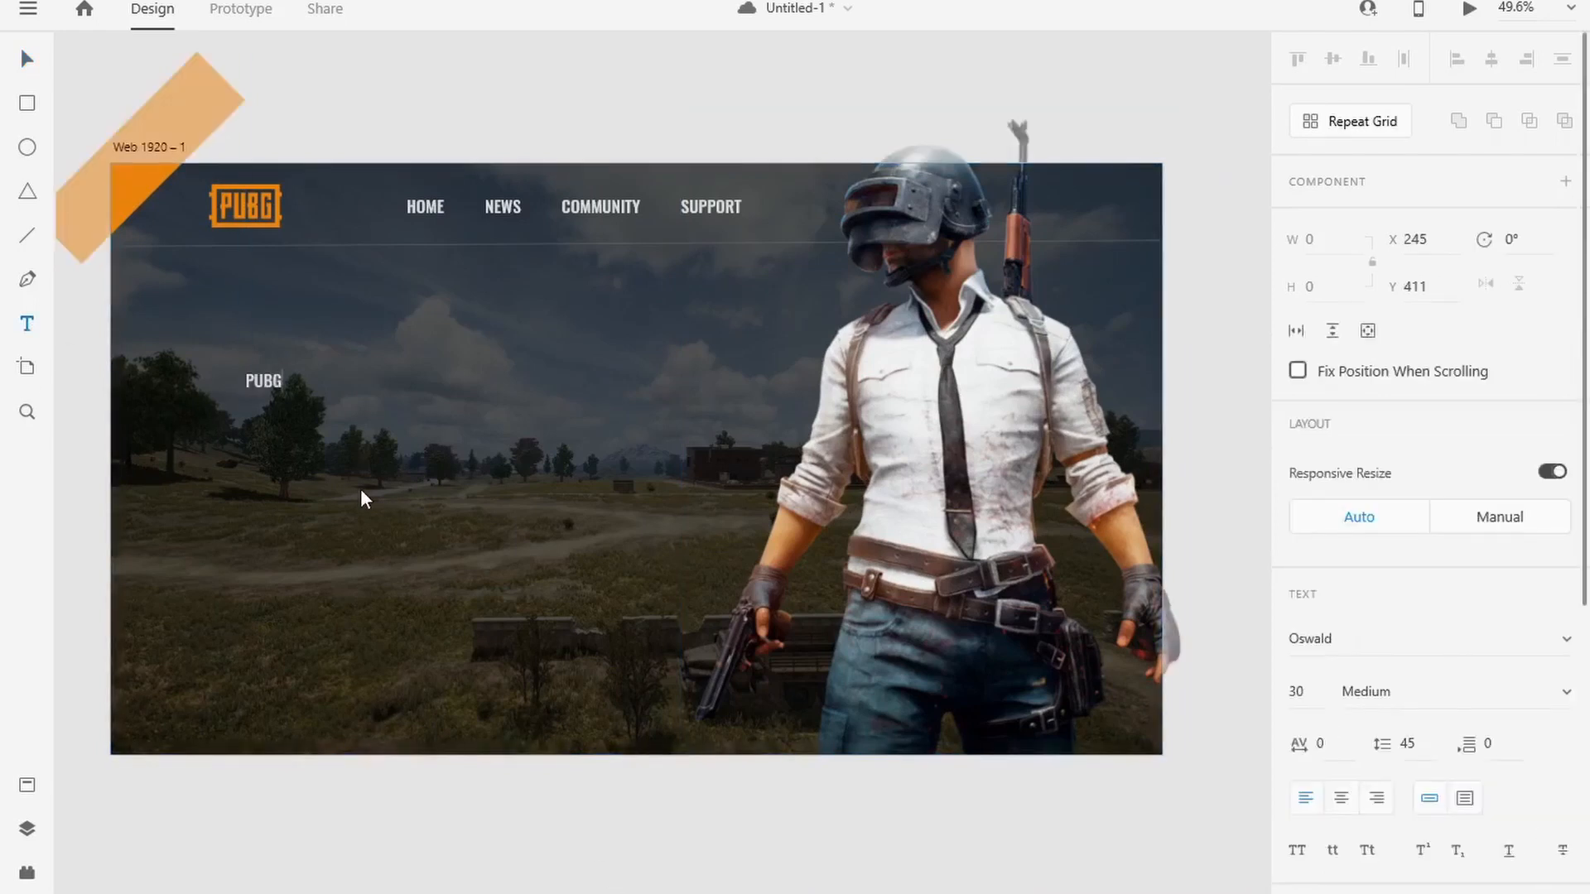
key("ctrl+a")
scroll(1377, 556, "down", 1)
left_click(1315, 432)
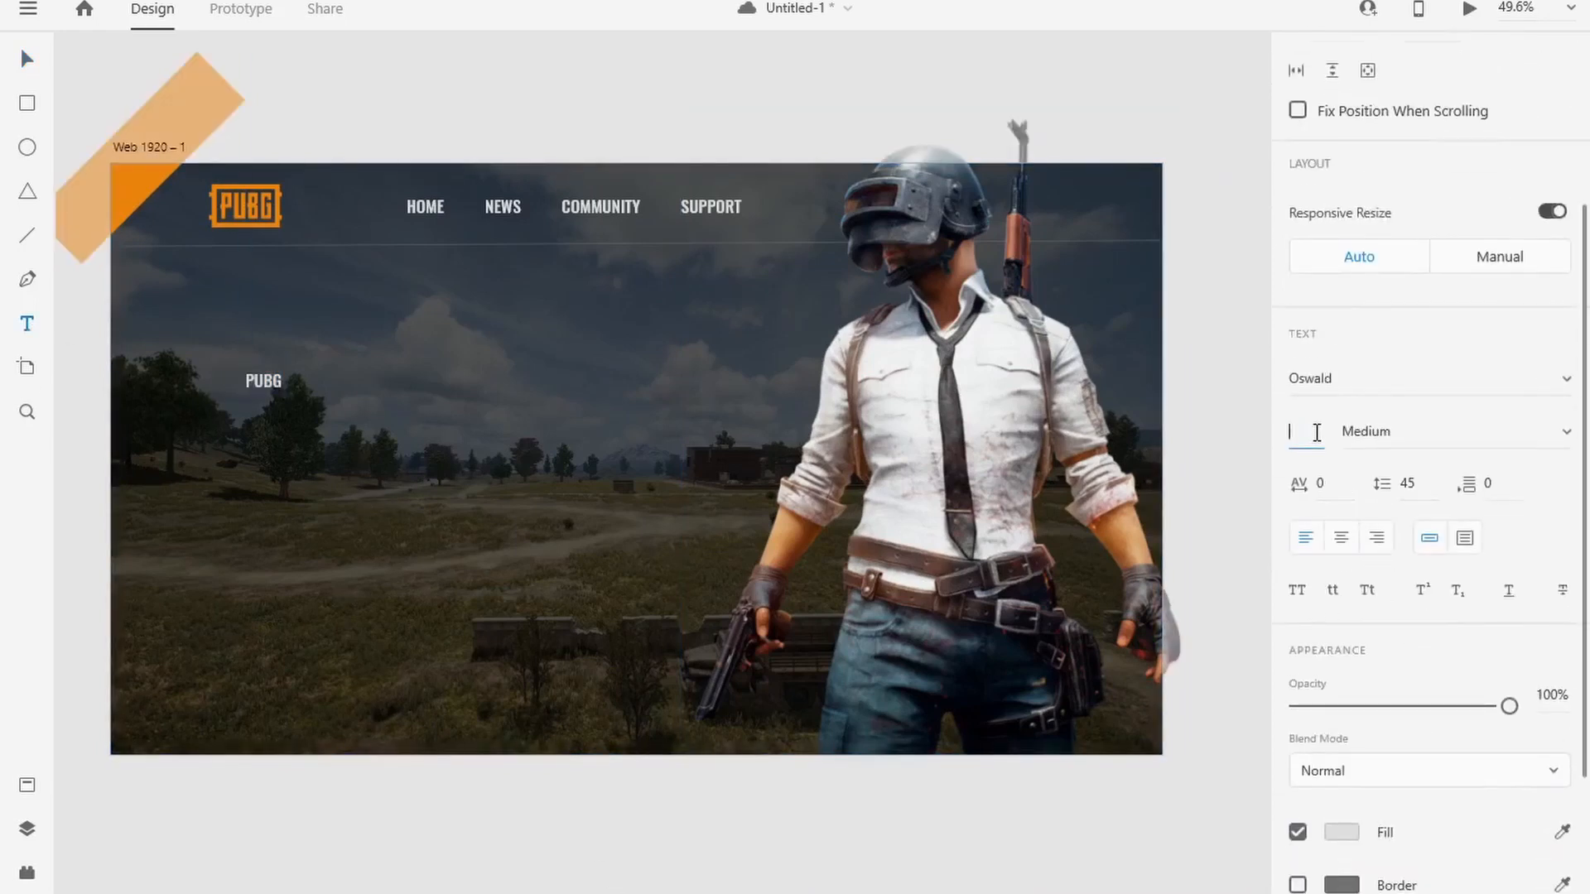
type("80")
key("Tab")
double_click(271, 380)
key("Up")
key("Up")
key("Up")
key("Up")
key("Up")
key("Up")
key("Up")
key("Up")
key("Up")
key("Up")
key("Up")
key("Up")
key("Up")
key("Up")
key("Up")
key("Up")
key("Up")
key("Up")
key("Up")
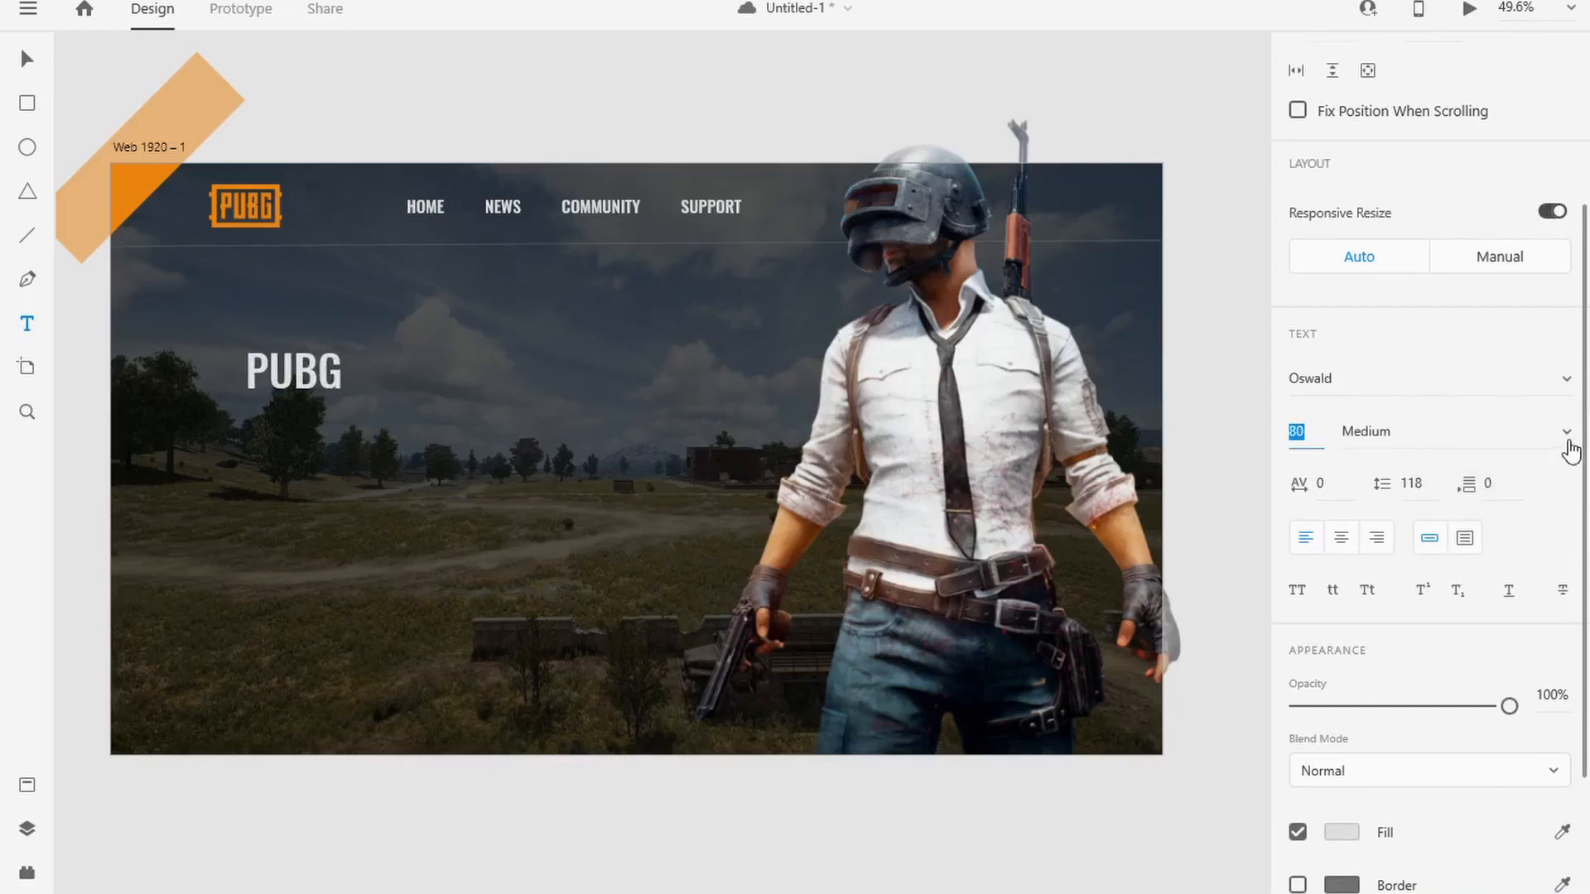
Step: Make the PUBG heading Bold and set its fill to white
left_click(1568, 441)
left_click(1399, 520)
left_click(1408, 432)
scroll(1361, 686, "down", 5)
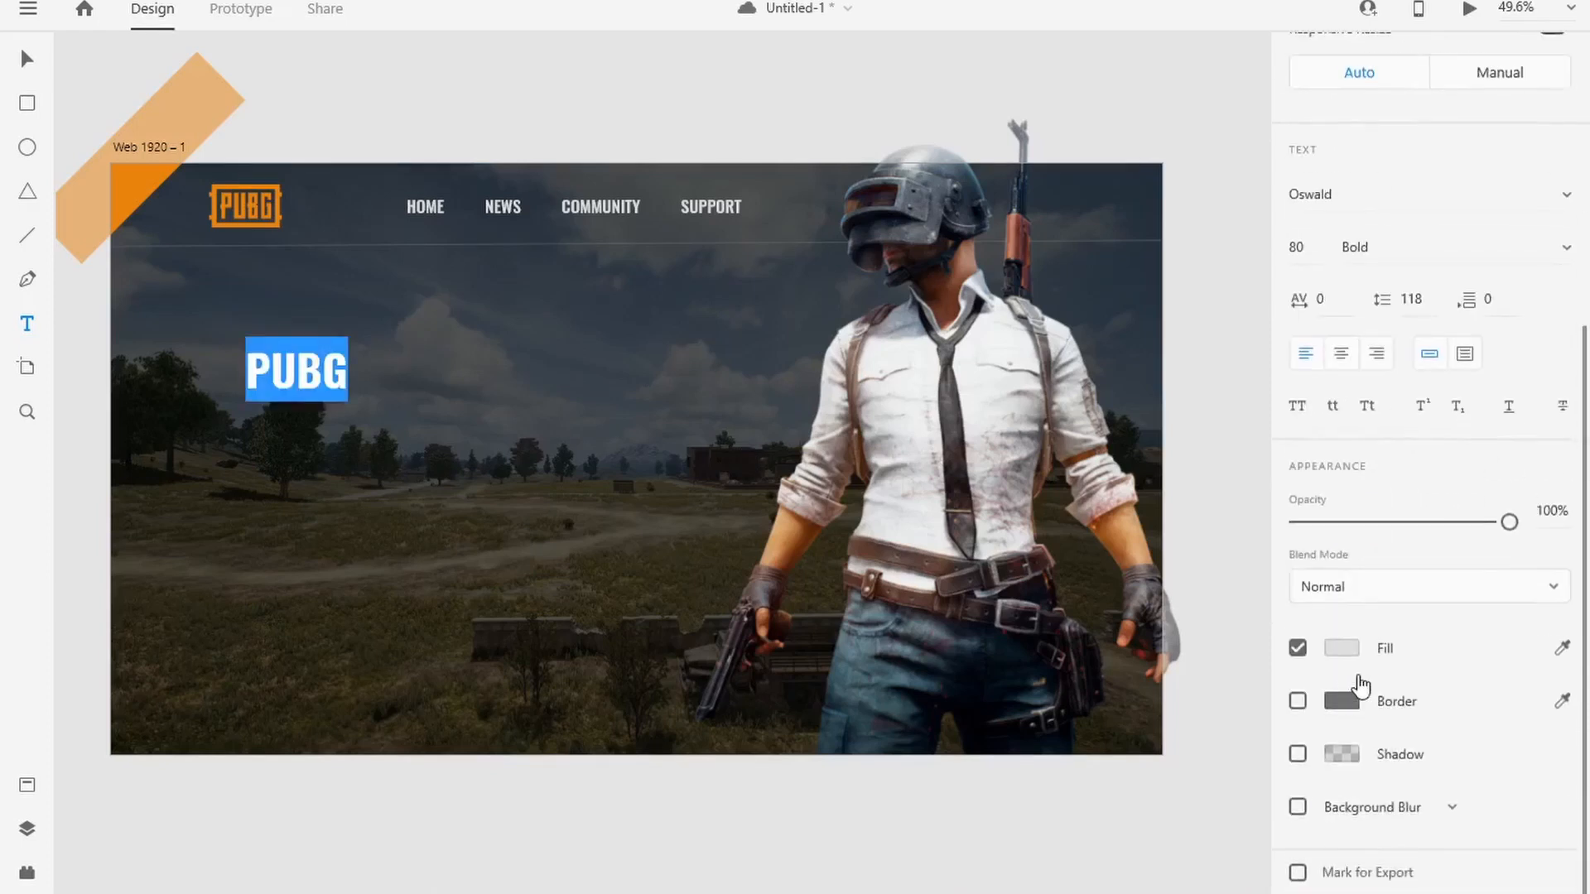
left_click(1341, 648)
left_click(1012, 499)
left_click(1229, 393)
left_click(237, 424)
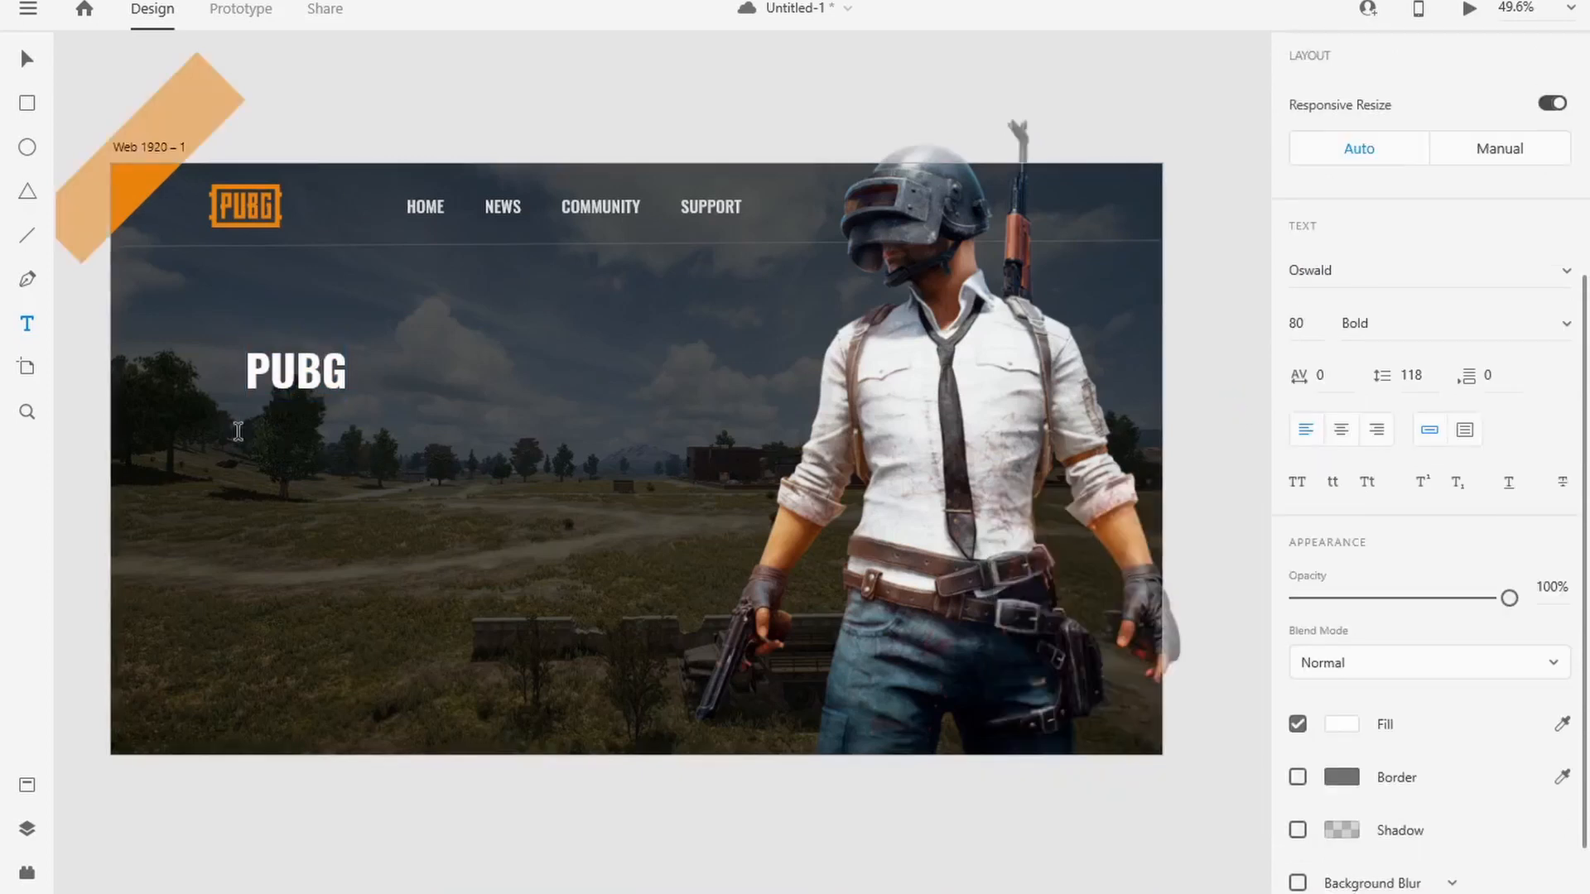
Step: Draw an area text box below the PUBG heading and paste in the opening Lorem ipsum sentences copied from lipsum.com
left_click(594, 780)
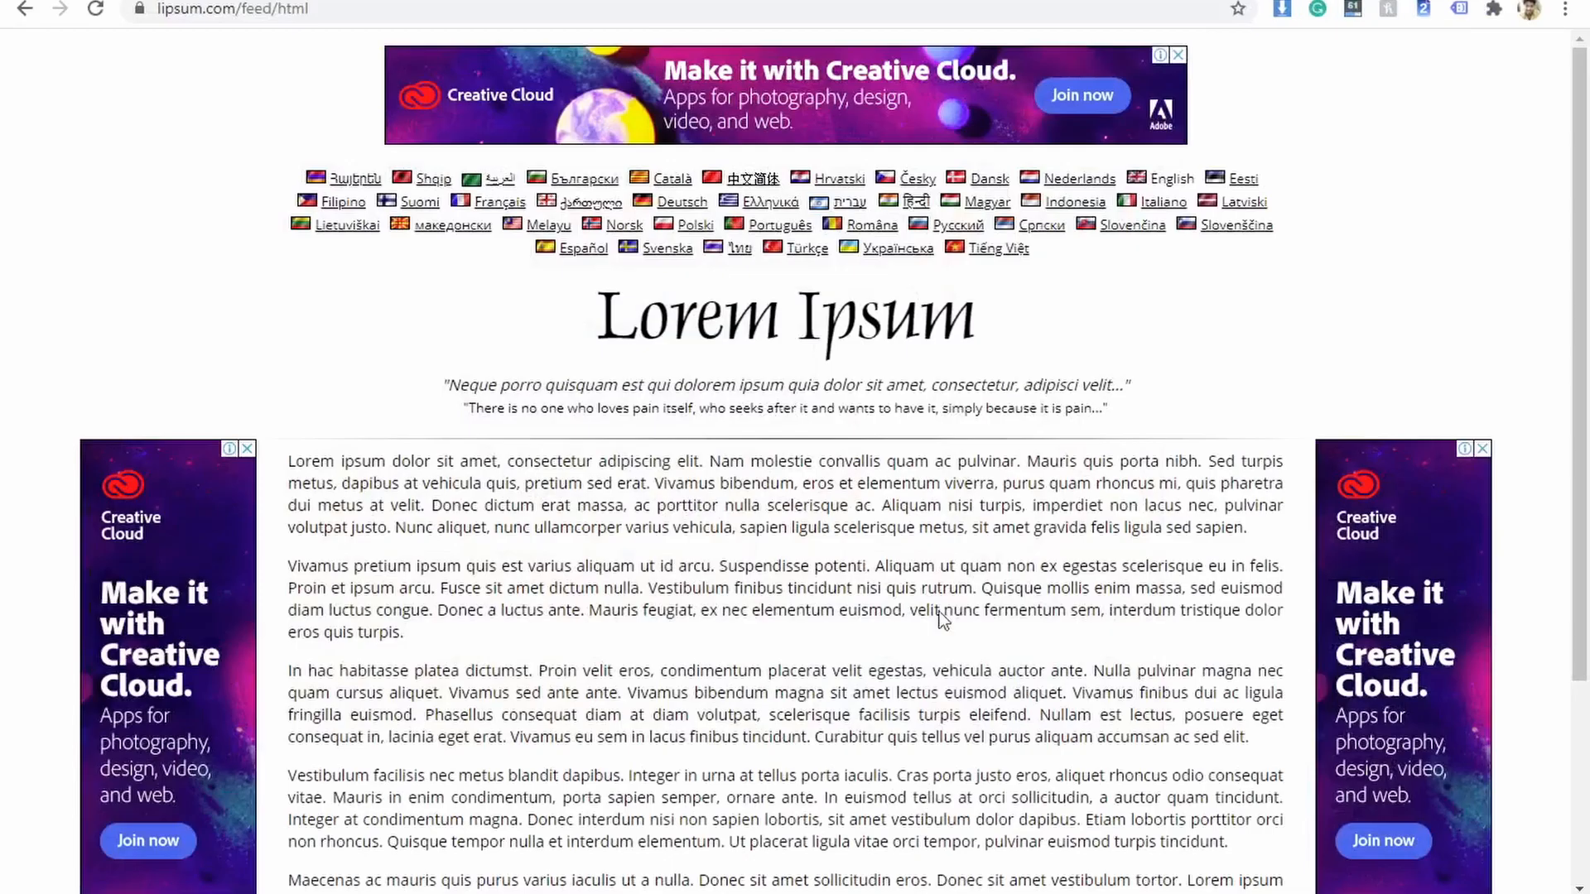
left_click_drag(288, 461, 787, 484)
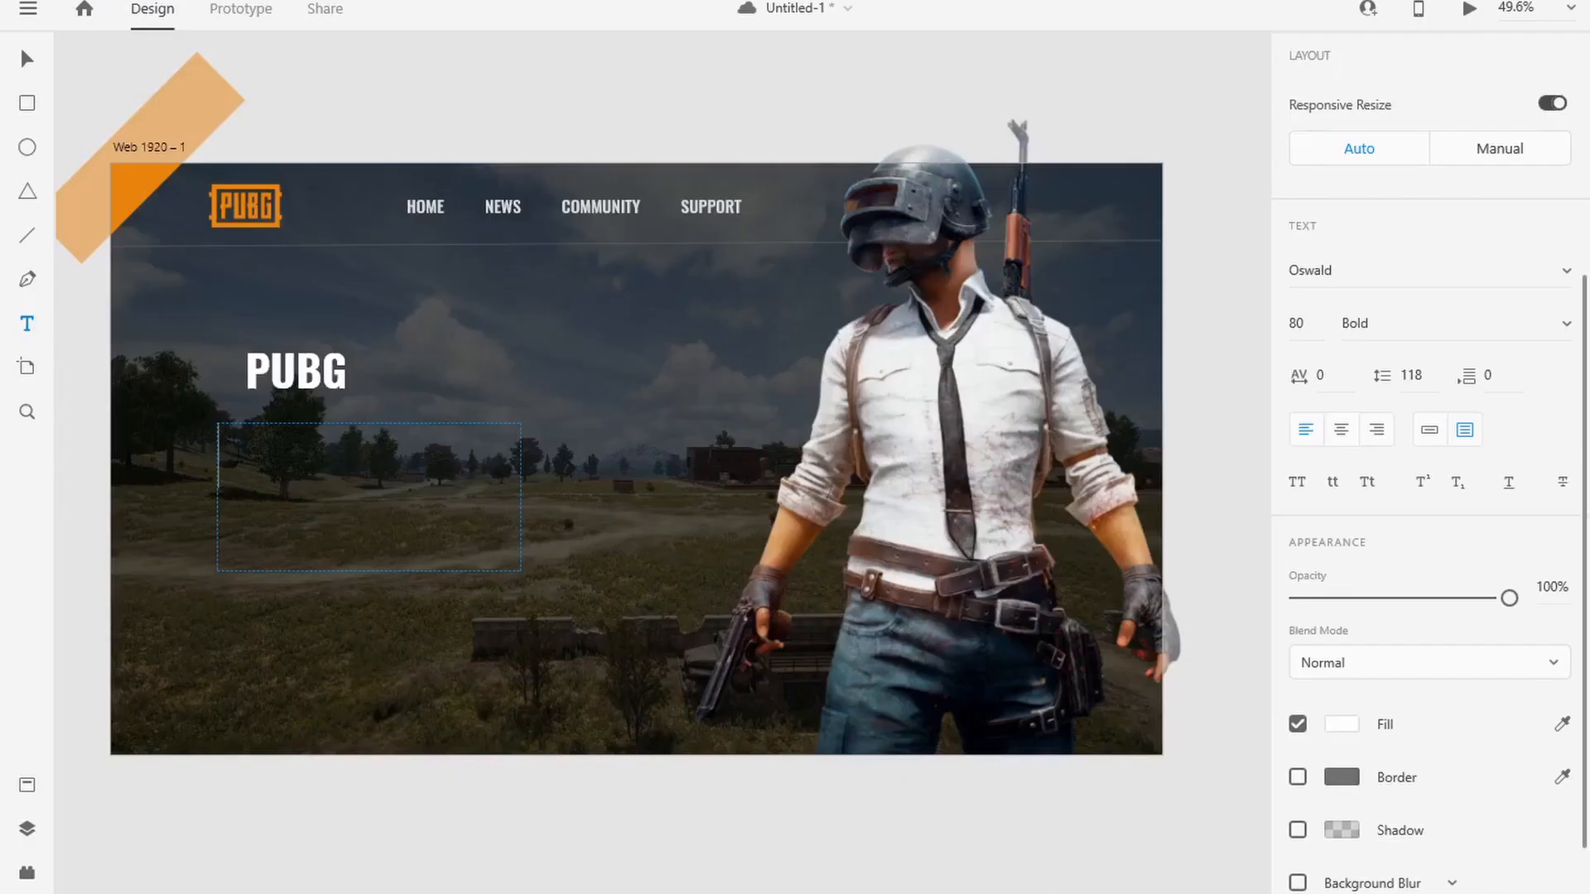
type("Lorem ipsum dolor sit amet, consectetur adipiscing elit. Nam molestie convallis quam ac pulvinar. Mauris quis porta nibh. Sed turpis metus, dapibus at vehicula quis, pretium sed erat. Vivamus bibendum,")
key("ctrl+a")
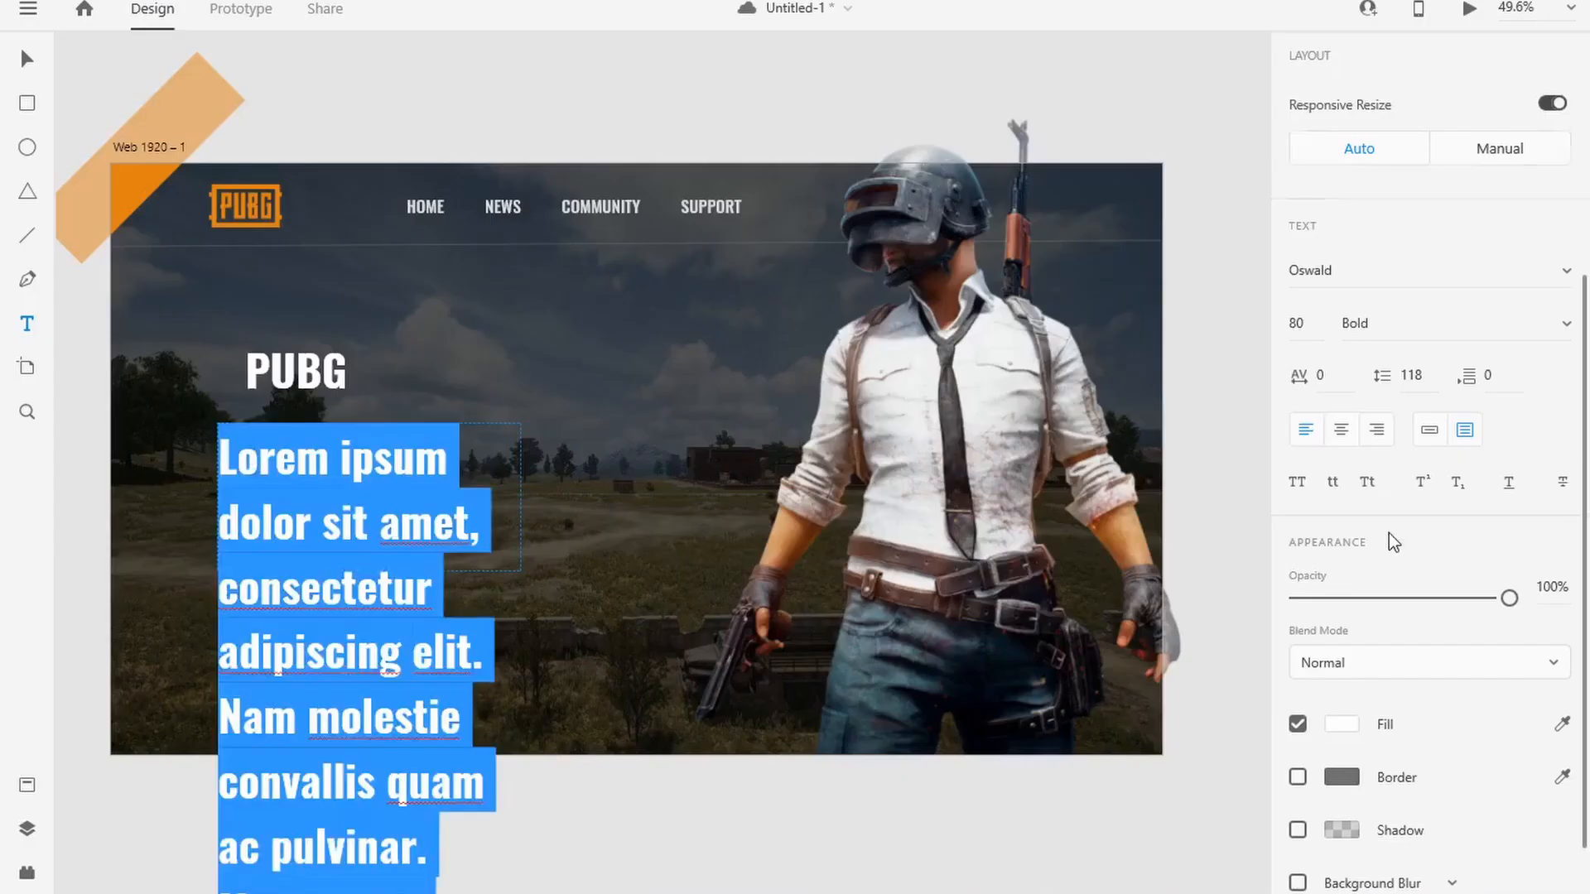
Step: Reduce the Lorem ipsum paragraph's font size to 28
scroll(1389, 536, "up", 1)
left_click(1300, 376)
key("Down")
key("Down")
key("Down")
key("Down")
key("Down")
key("Down")
key("Down")
key("Down")
key("Down")
key("Down")
key("Down")
key("Down")
key("Down")
key("Down")
key("Down")
key("Down")
key("Down")
key("Down")
key("Down")
key("Down")
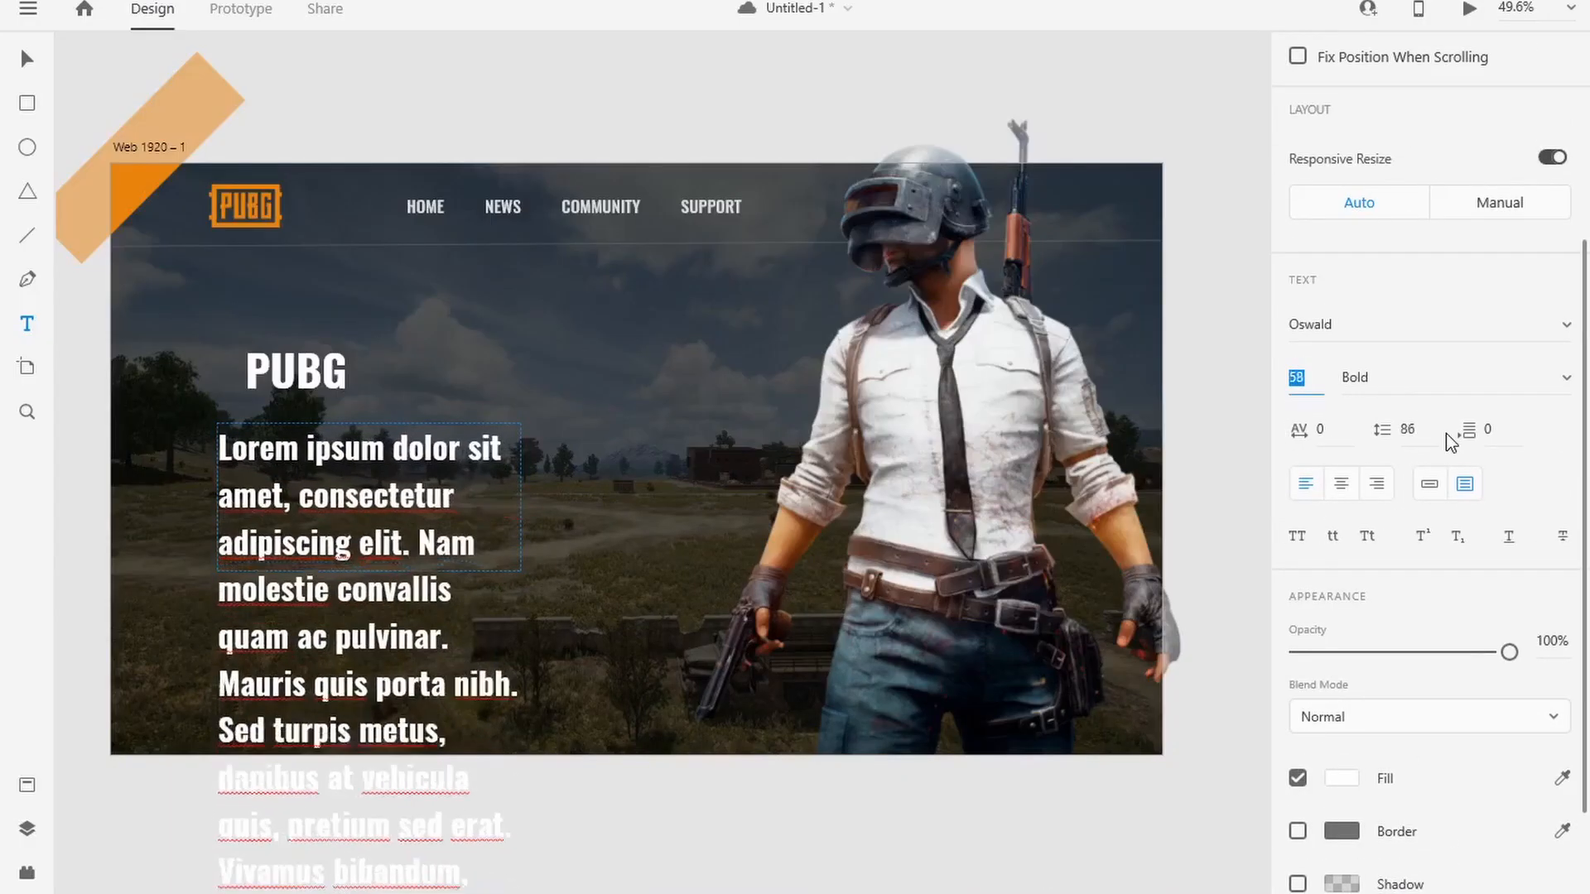
key("Down")
key("Down")
key("Down")
key("Down")
key("Down")
key("Down")
key("Down")
key("Down")
key("Down")
key("Down")
key("Down")
key("Down")
key("Down")
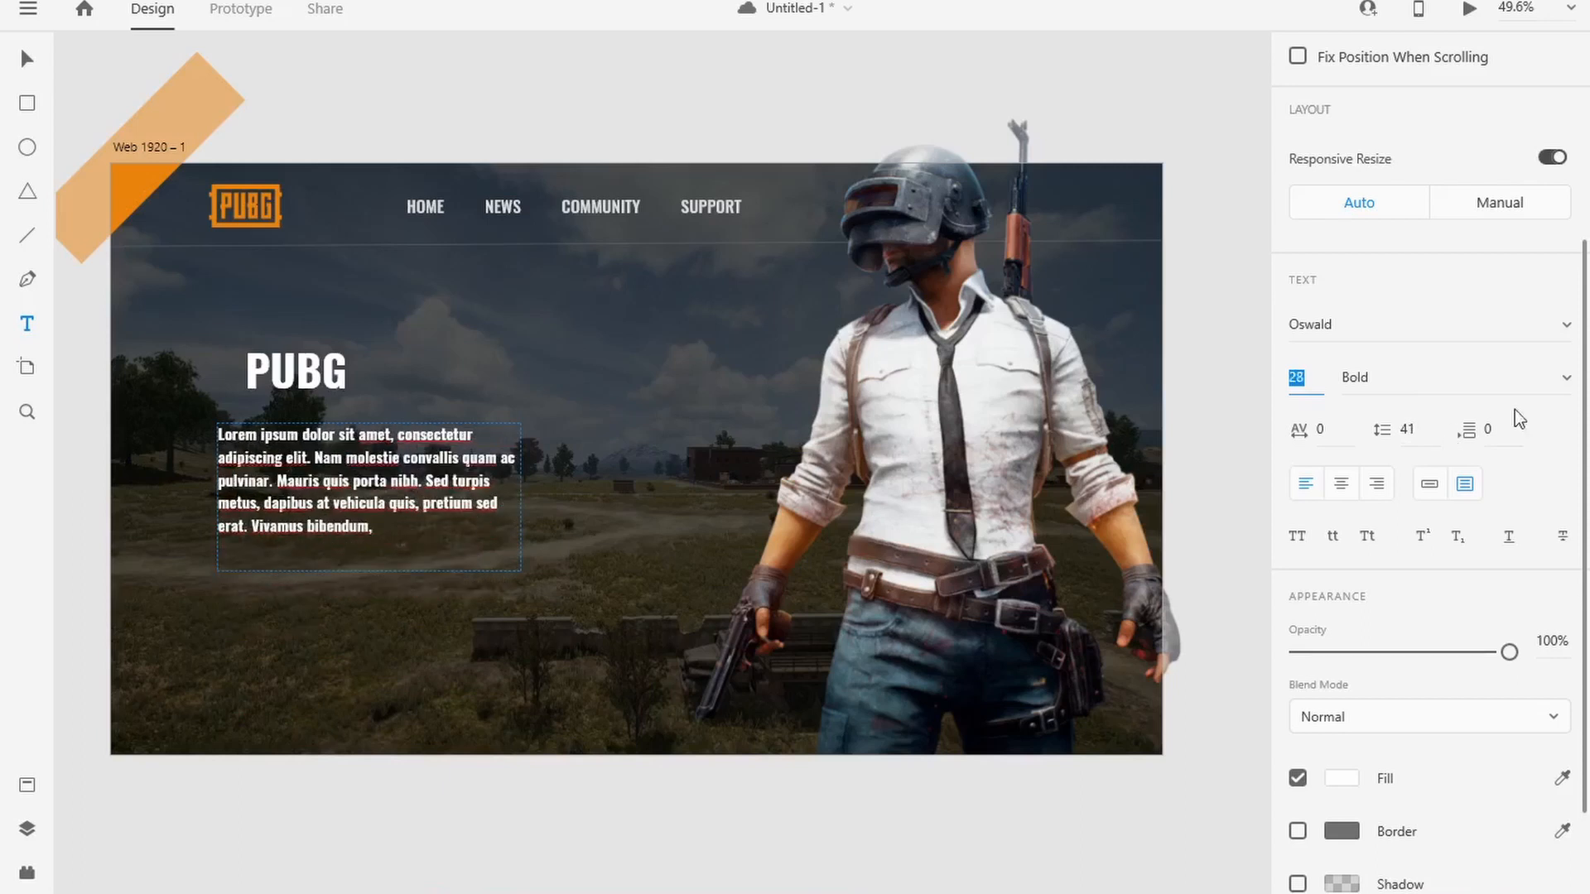
Step: Set the Lorem ipsum paragraph's weight to Light and its fill to a light grey
left_click(1507, 378)
left_click(1441, 208)
scroll(1375, 514, "down", 2)
left_click(1342, 649)
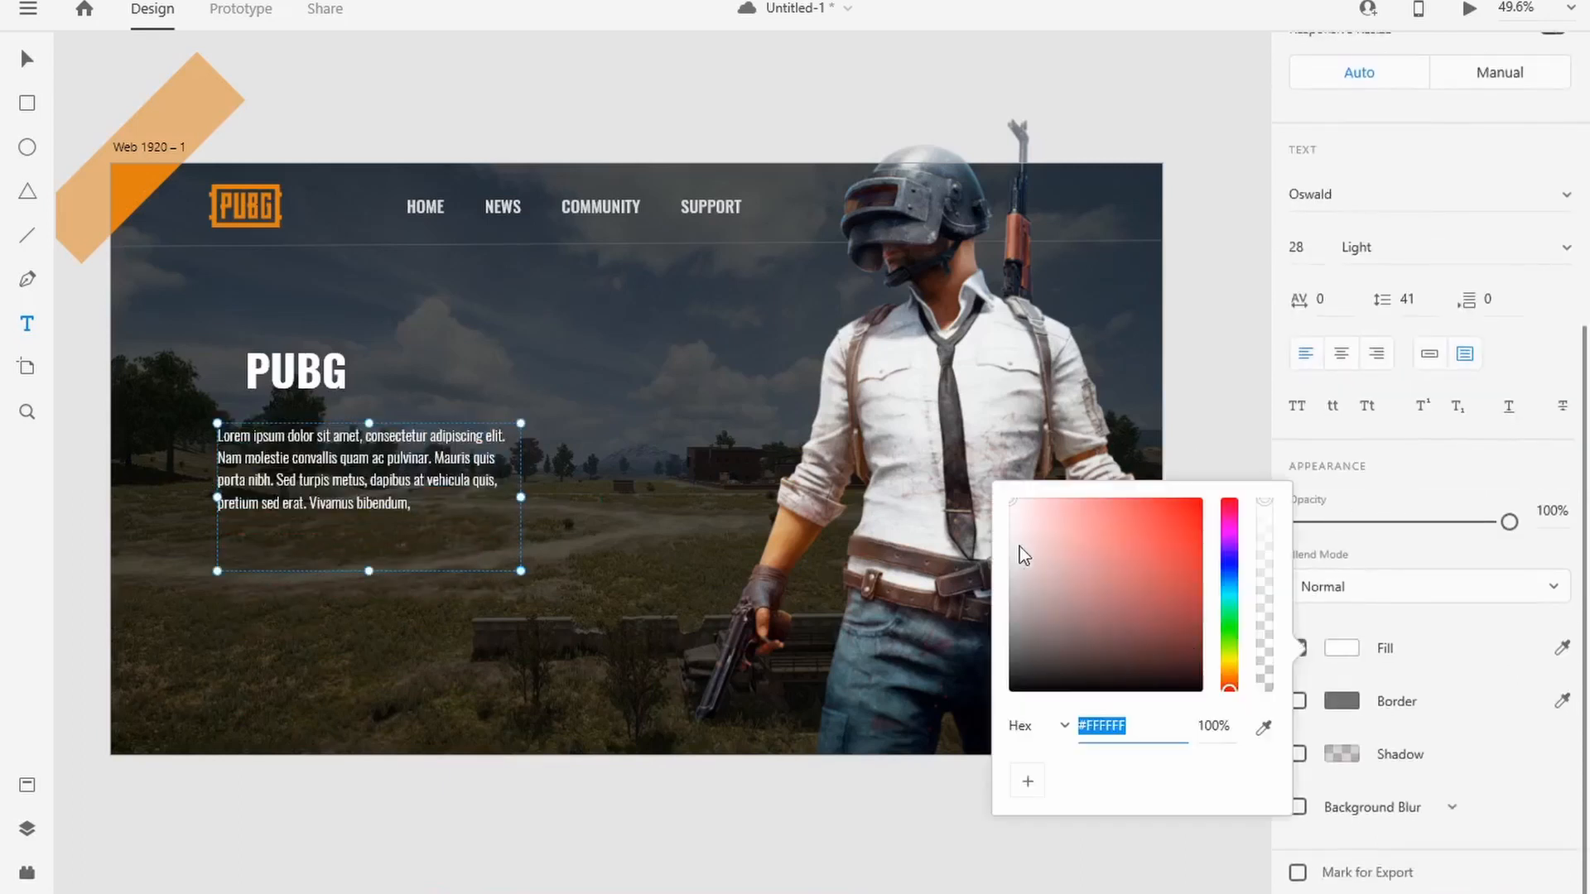
left_click_drag(1020, 546, 1001, 544)
left_click(1222, 426)
Step: Move the PUBG heading and the paragraph so both align with the logo's left edge
left_click(27, 60)
left_click_drag(308, 369, 272, 380)
left_click_drag(332, 474, 323, 465)
left_click_drag(271, 387, 269, 382)
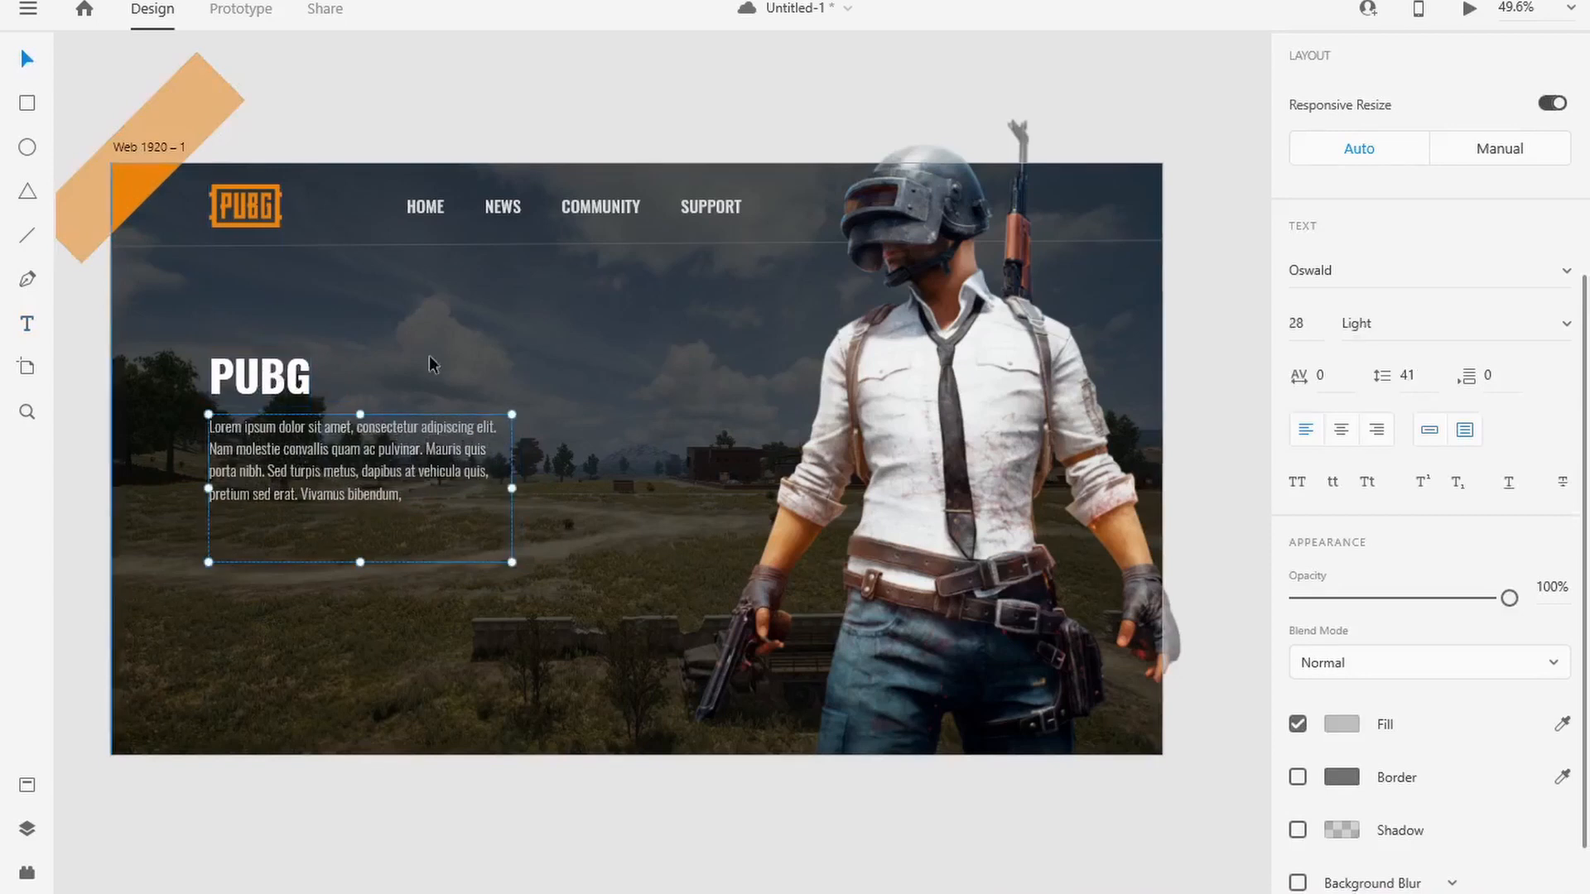
Step: Draw a button rectangle about 277 × 84 directly below the paragraph, aligned with its left edge
left_click(27, 102)
left_click_drag(209, 518, 361, 563)
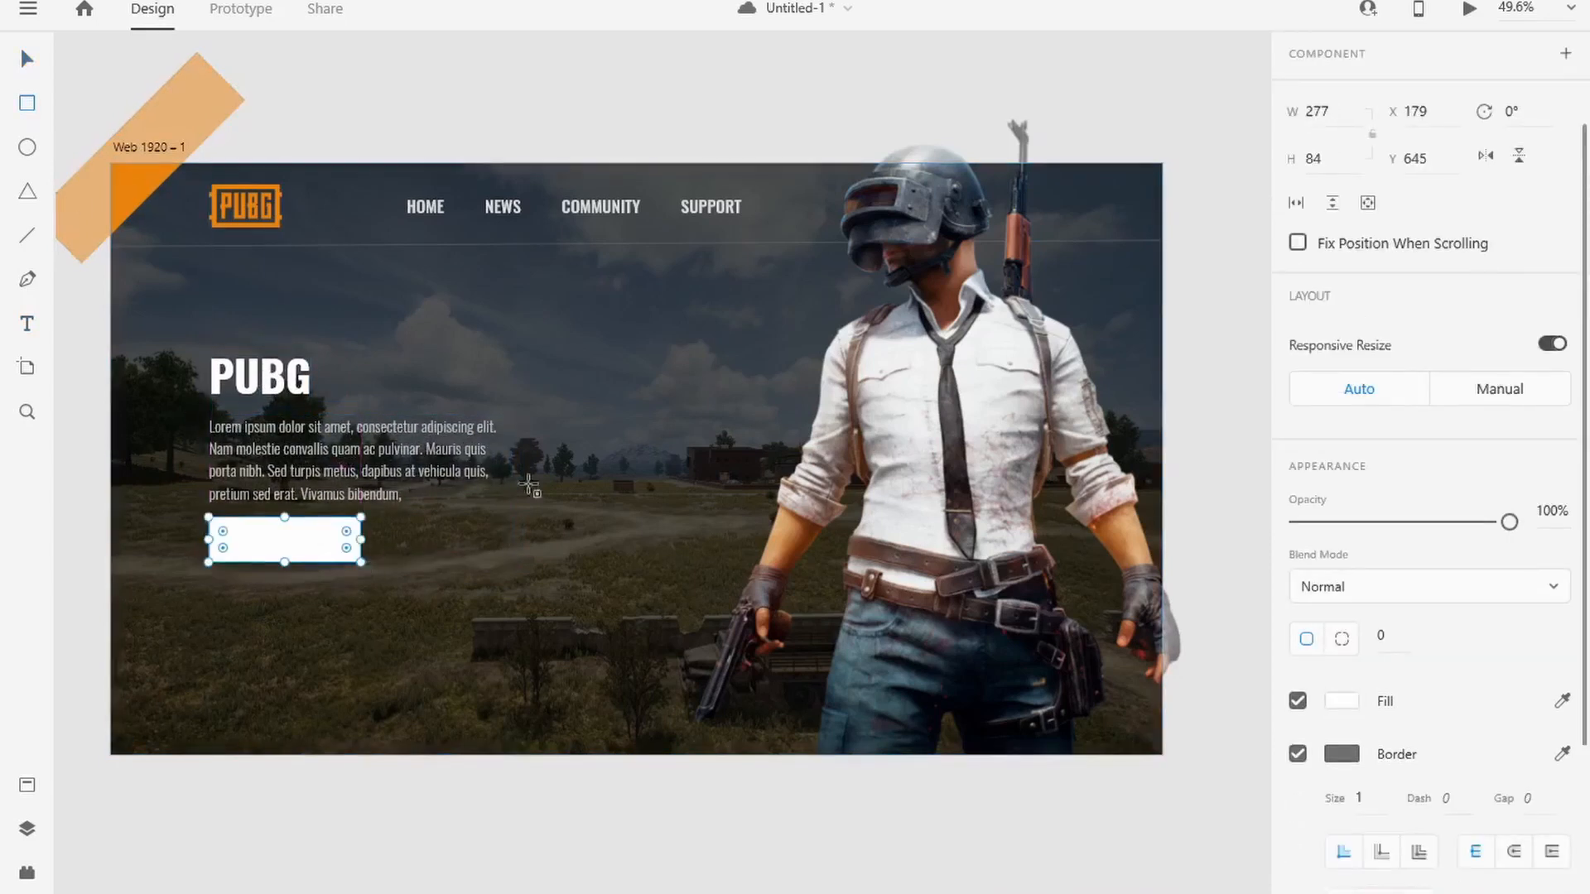
left_click(26, 60)
Step: Duplicate the PUBG heading, change the copy's text to WATCH TRAILER and move it closer to the button rectangle
left_click_drag(275, 391, 596, 613, "alt")
double_click(566, 616)
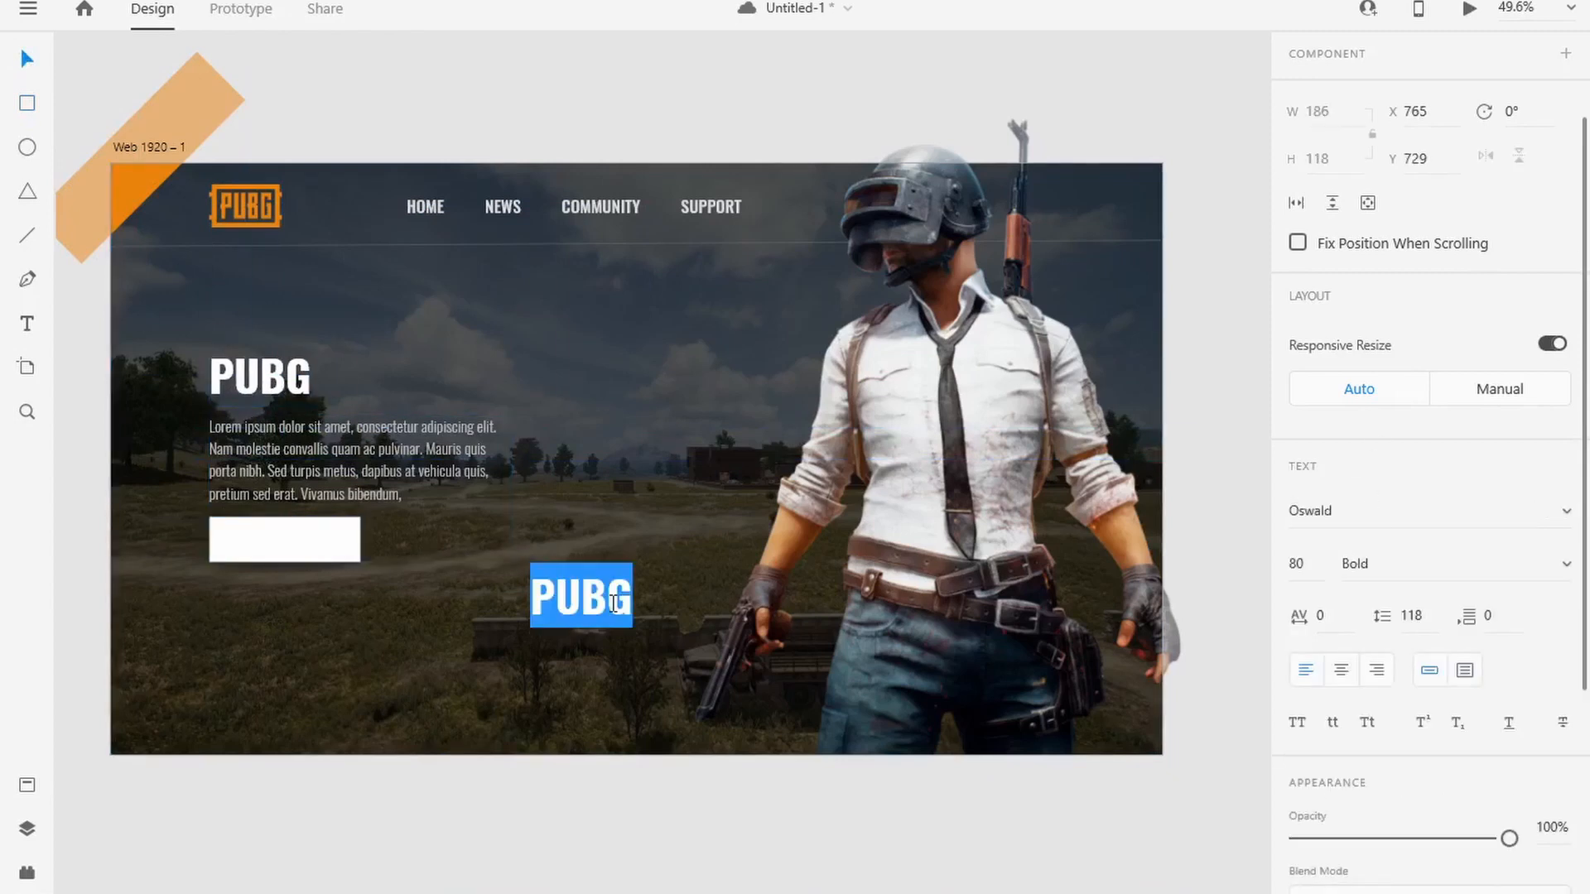
type("WATCH TRAILER")
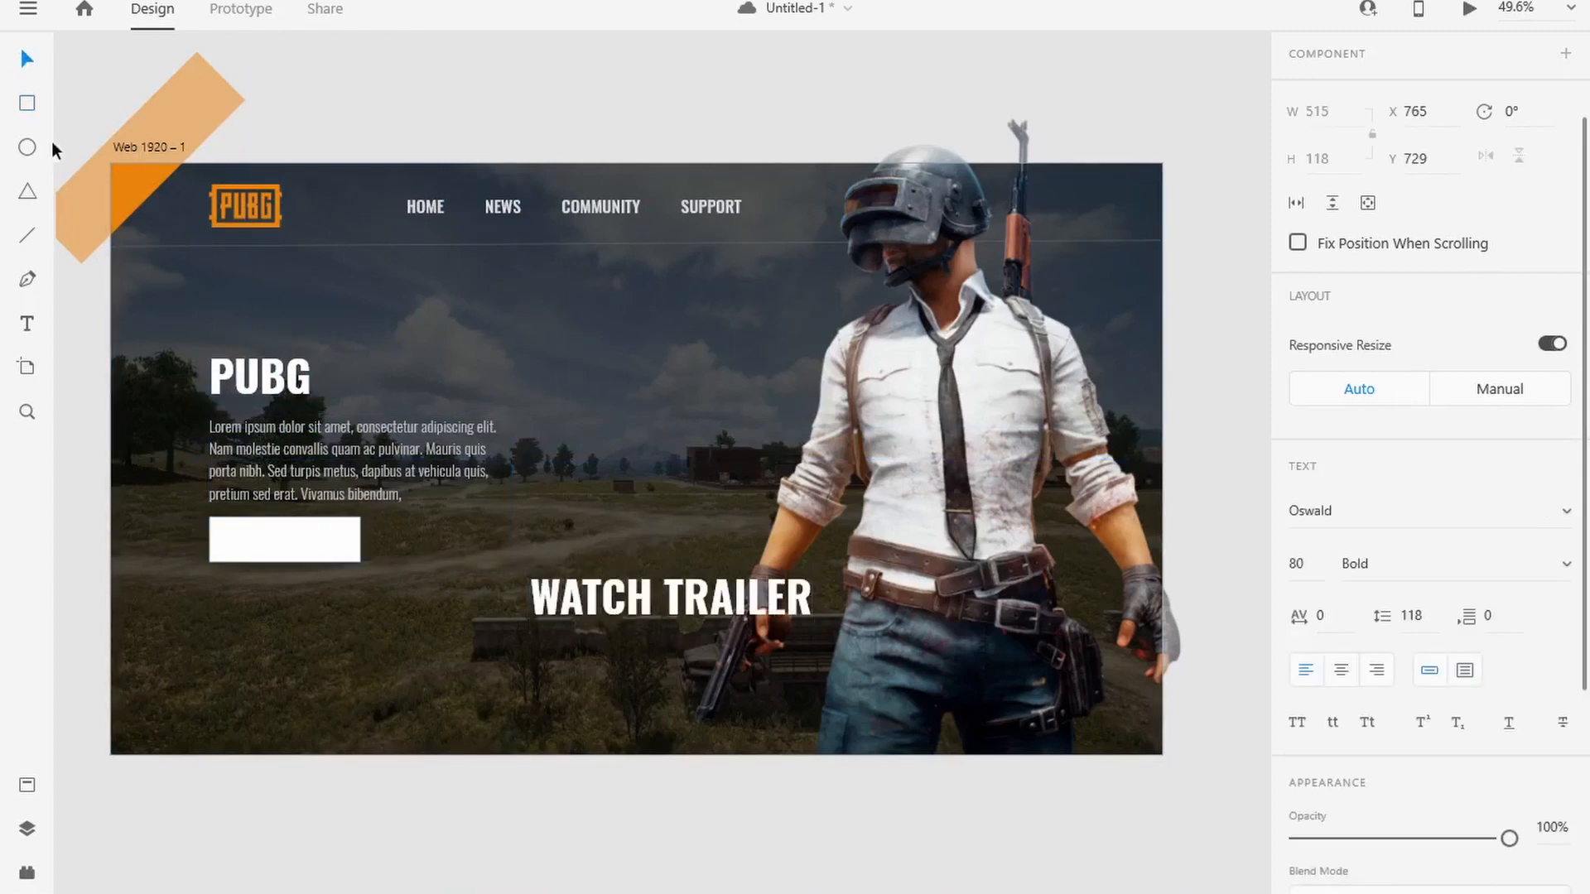
left_click_drag(585, 597, 477, 582)
Step: Reduce the WATCH TRAILER text's size to 38
double_click(477, 581)
scroll(1439, 624, "down", 1)
left_click(1300, 431)
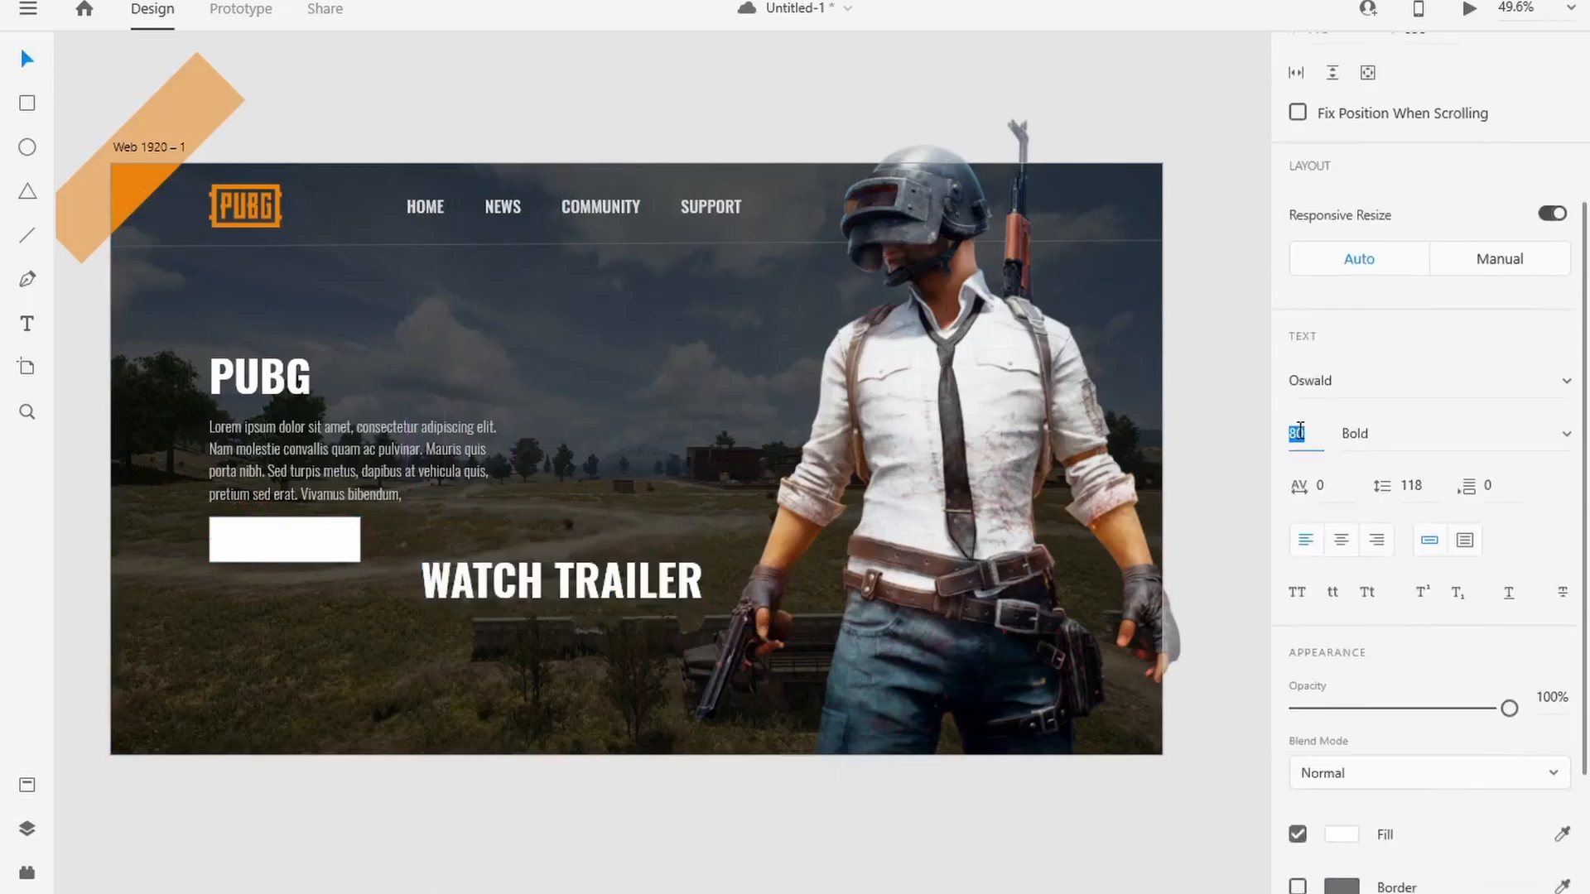
type("60")
key("Return")
key("Down")
key("Down")
key("Down")
key("Down")
key("Down")
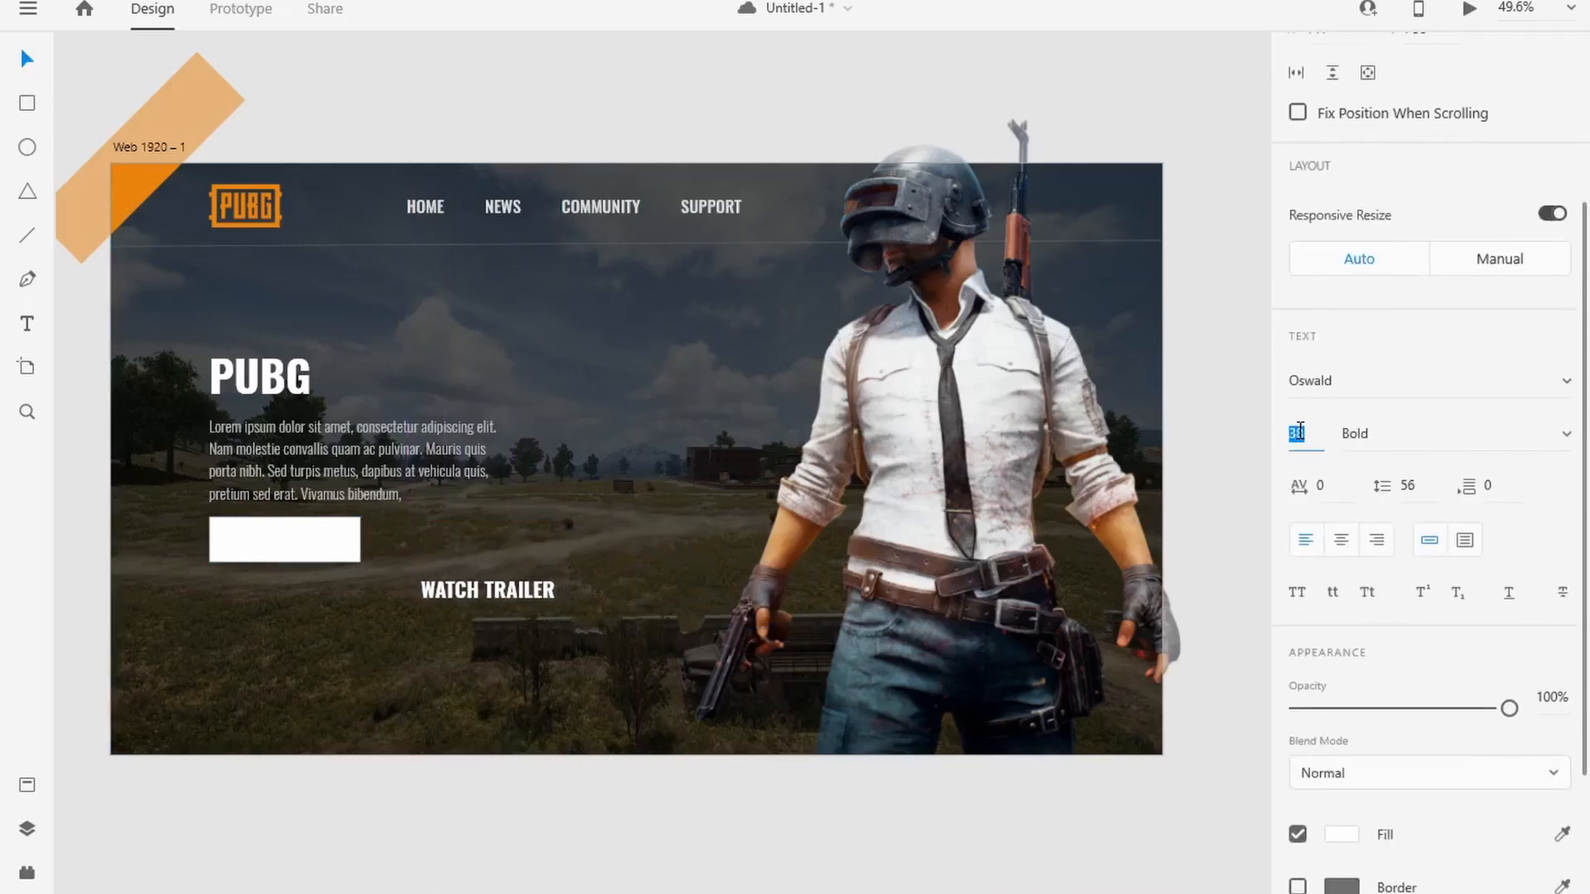
Step: Set the WATCH TRAILER text's weight to SemiBold and move the text onto the white button rectangle
left_click(1566, 434)
left_click(1466, 396)
scroll(1498, 665, "down", 3)
left_click(1356, 649)
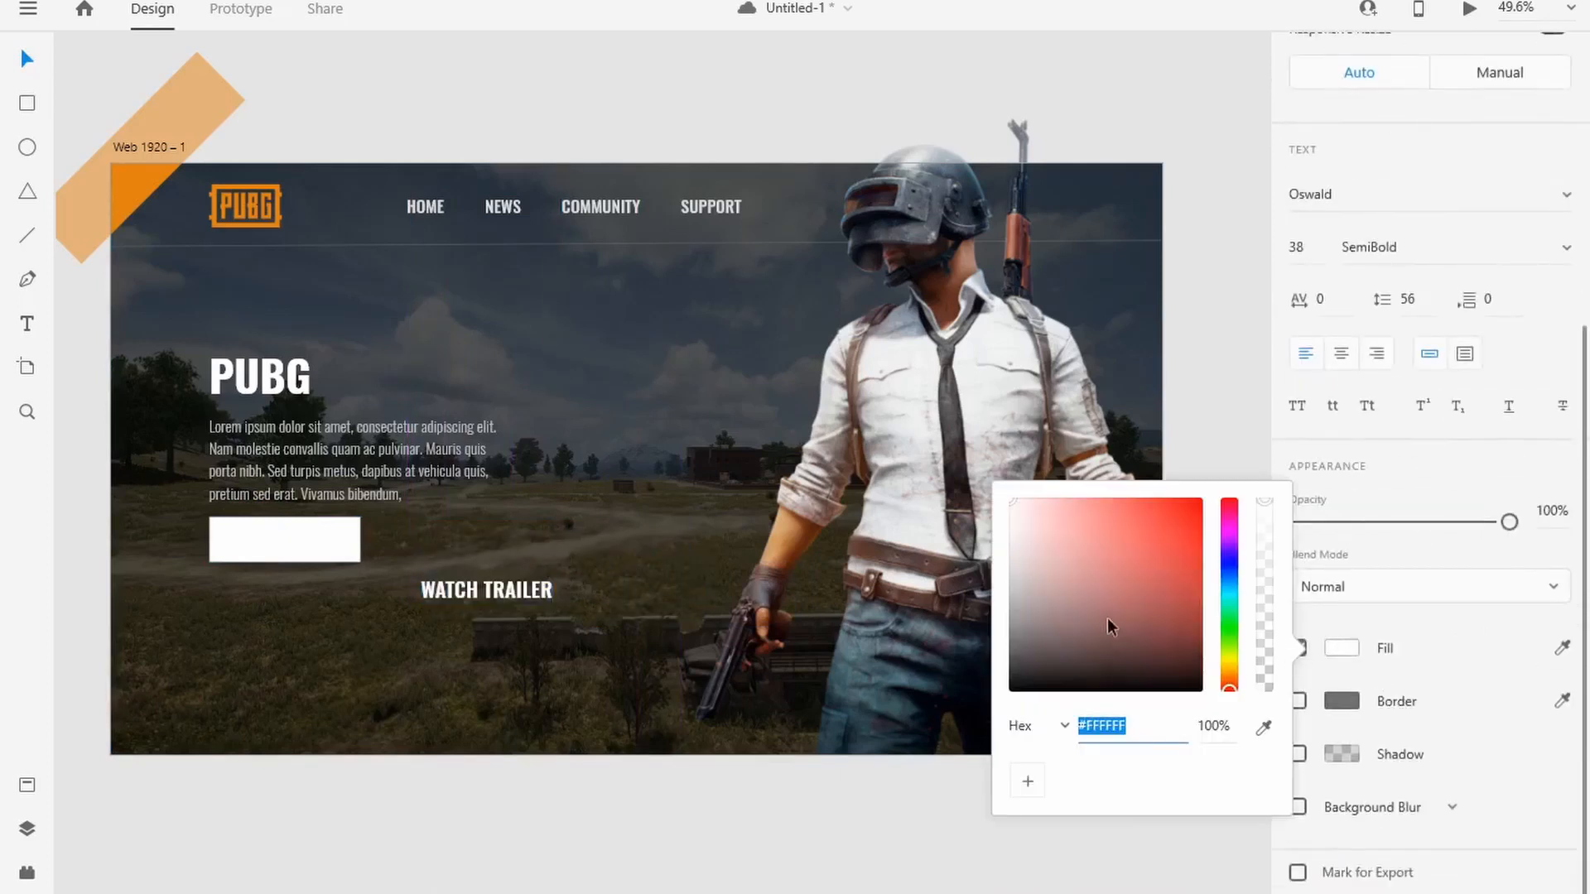
left_click(475, 566)
left_click_drag(475, 565, 320, 540)
Step: Fill the button rectangle with the orange sampled from the stripe in the artboard's corner
left_click(220, 553)
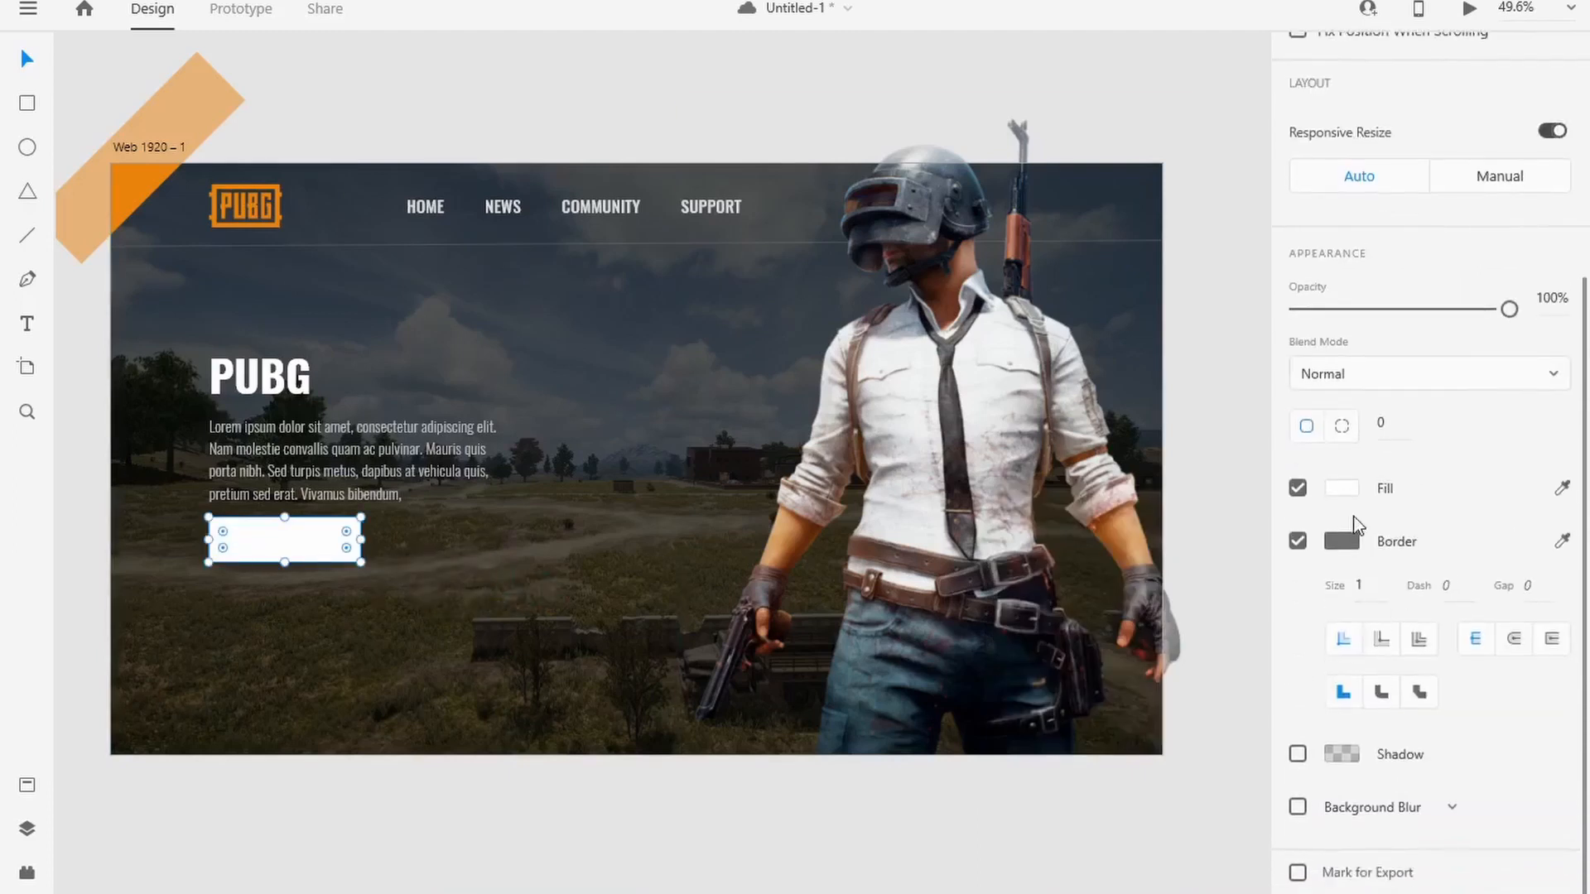
left_click(1341, 488)
left_click(1264, 586)
left_click(141, 185)
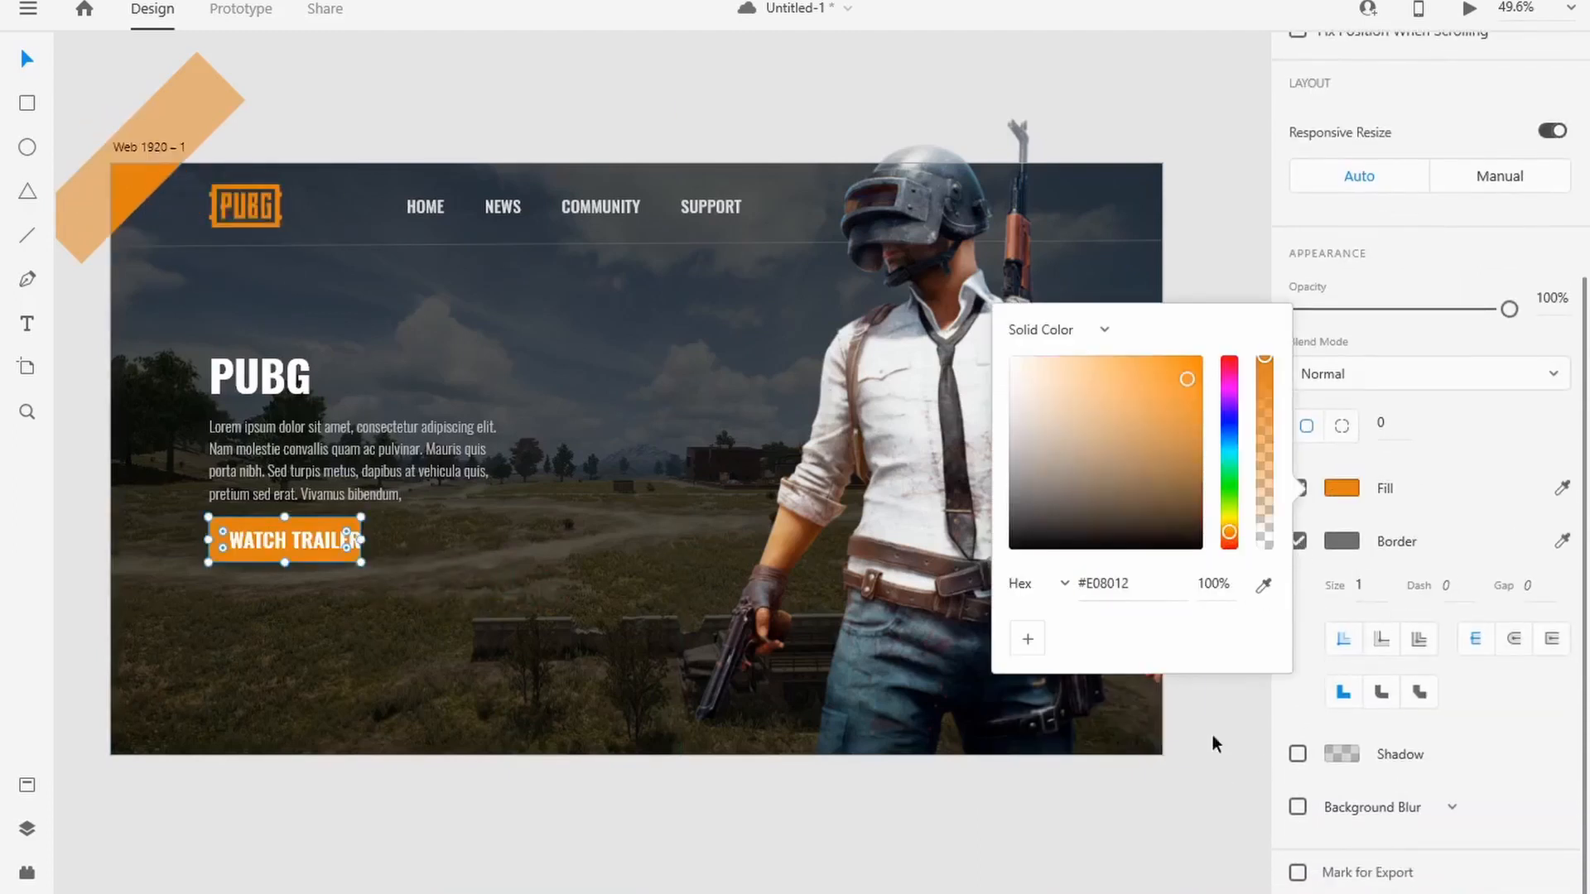
left_click(1151, 727)
Step: Shift the WATCH TRAILER text within the button and widen the rectangle to leave margins on both sides
left_click_drag(256, 535, 246, 535)
left_click(328, 556)
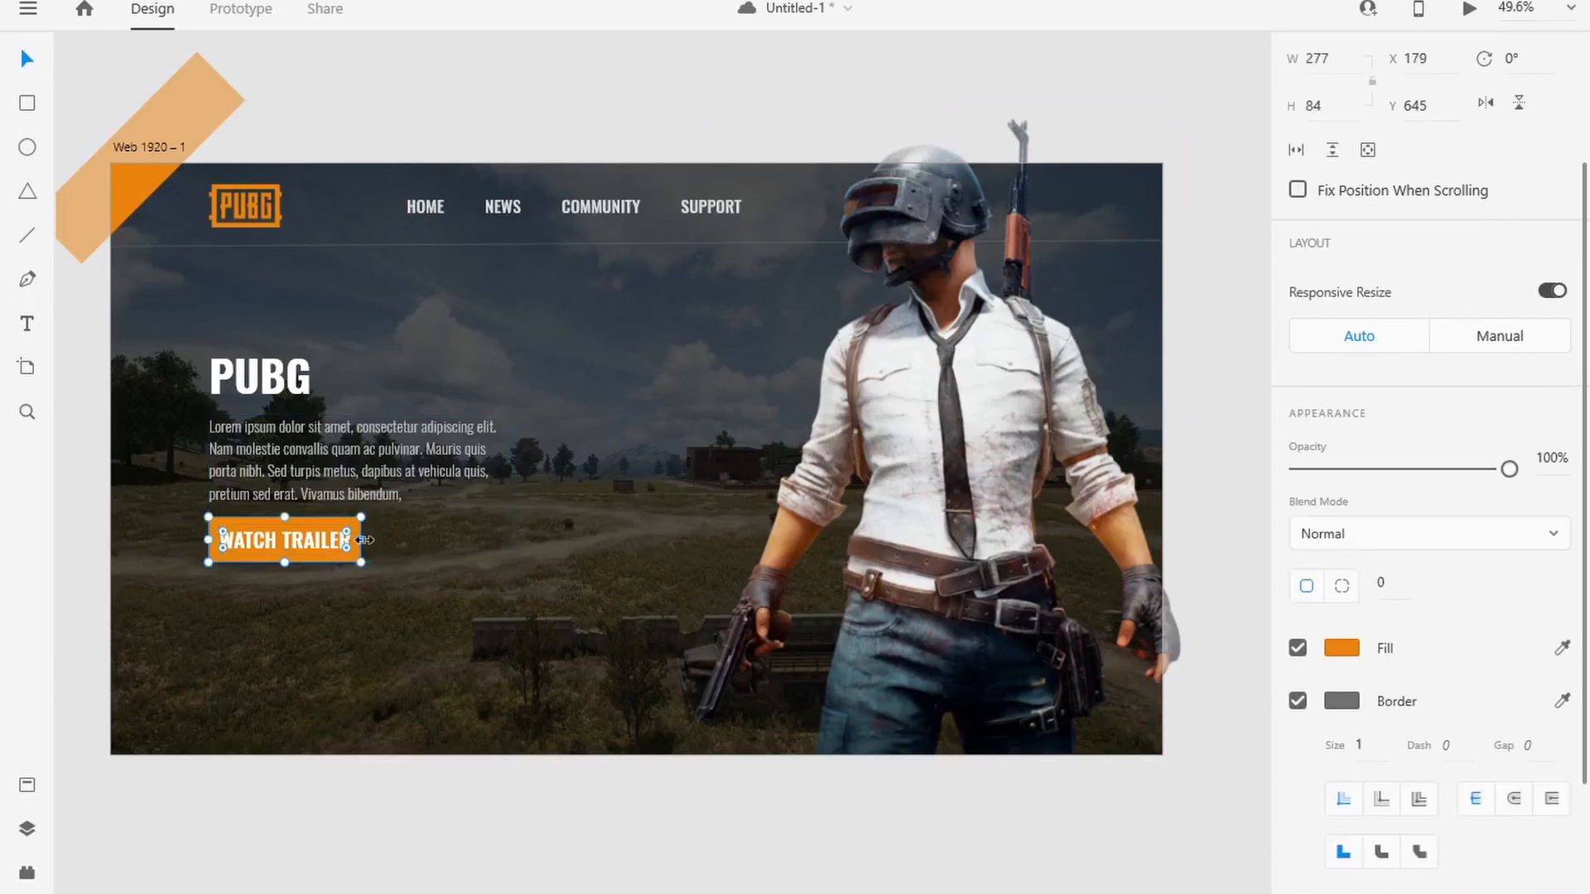
left_click_drag(365, 539, 303, 538)
left_click(303, 579)
Step: Set the WATCH TRAILER text size to 30 and narrow the button rectangle to fit the smaller label
left_click(299, 539)
left_click(1297, 565)
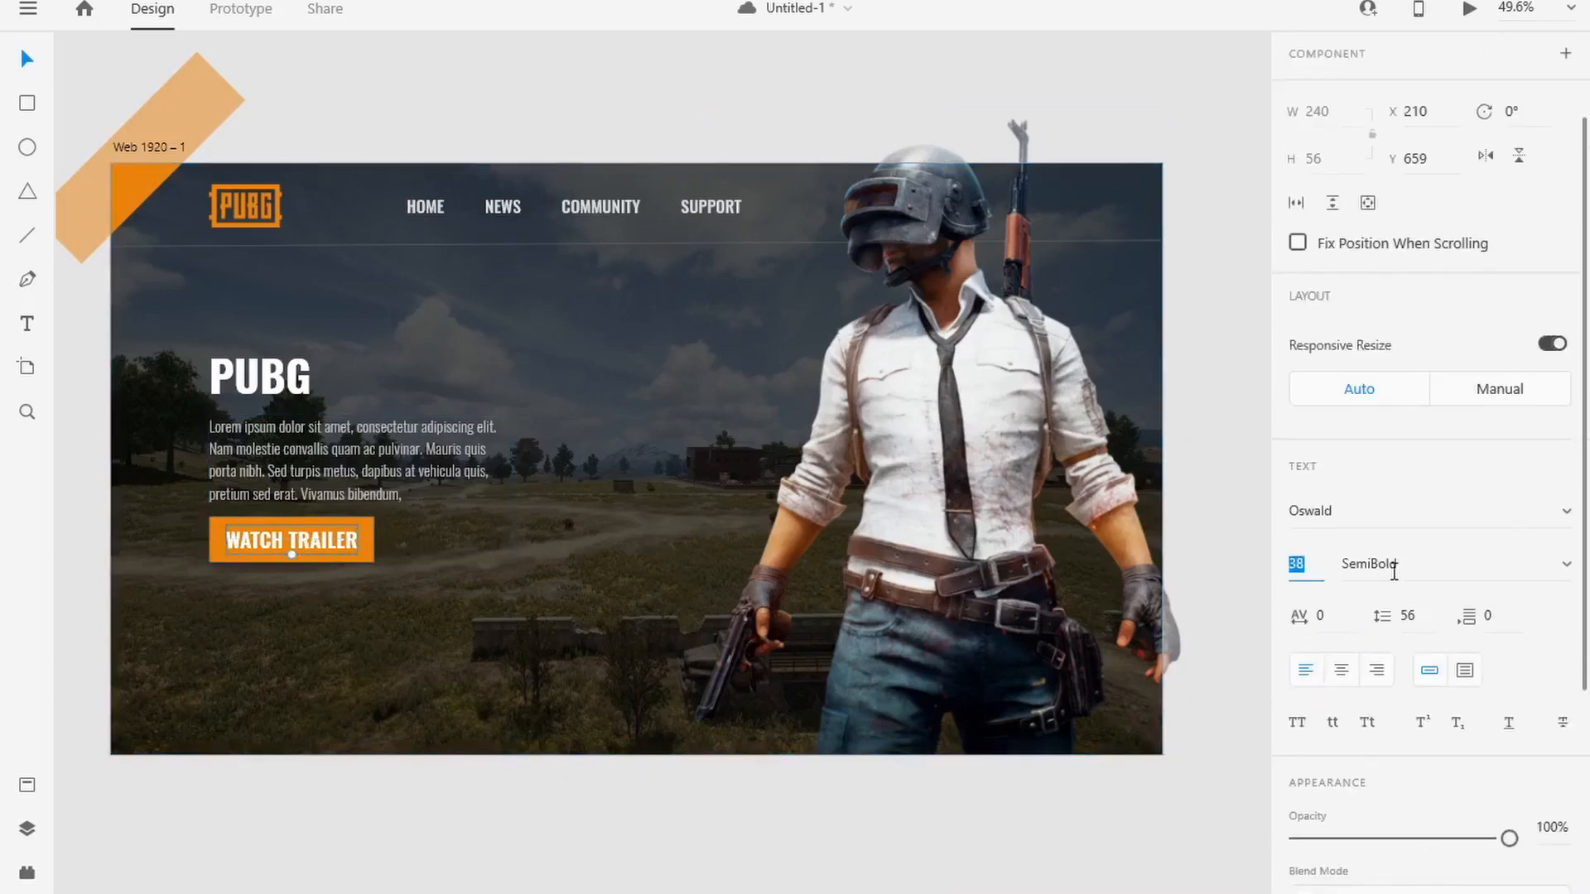
type("30")
key("Return")
left_click_drag(346, 532, 354, 541)
left_click(324, 583)
Step: Nudge the WATCH TRAILER text until it is centred in the orange button
left_click(308, 543)
key("Right")
key("Right")
key("Right")
key("Right")
key("Right")
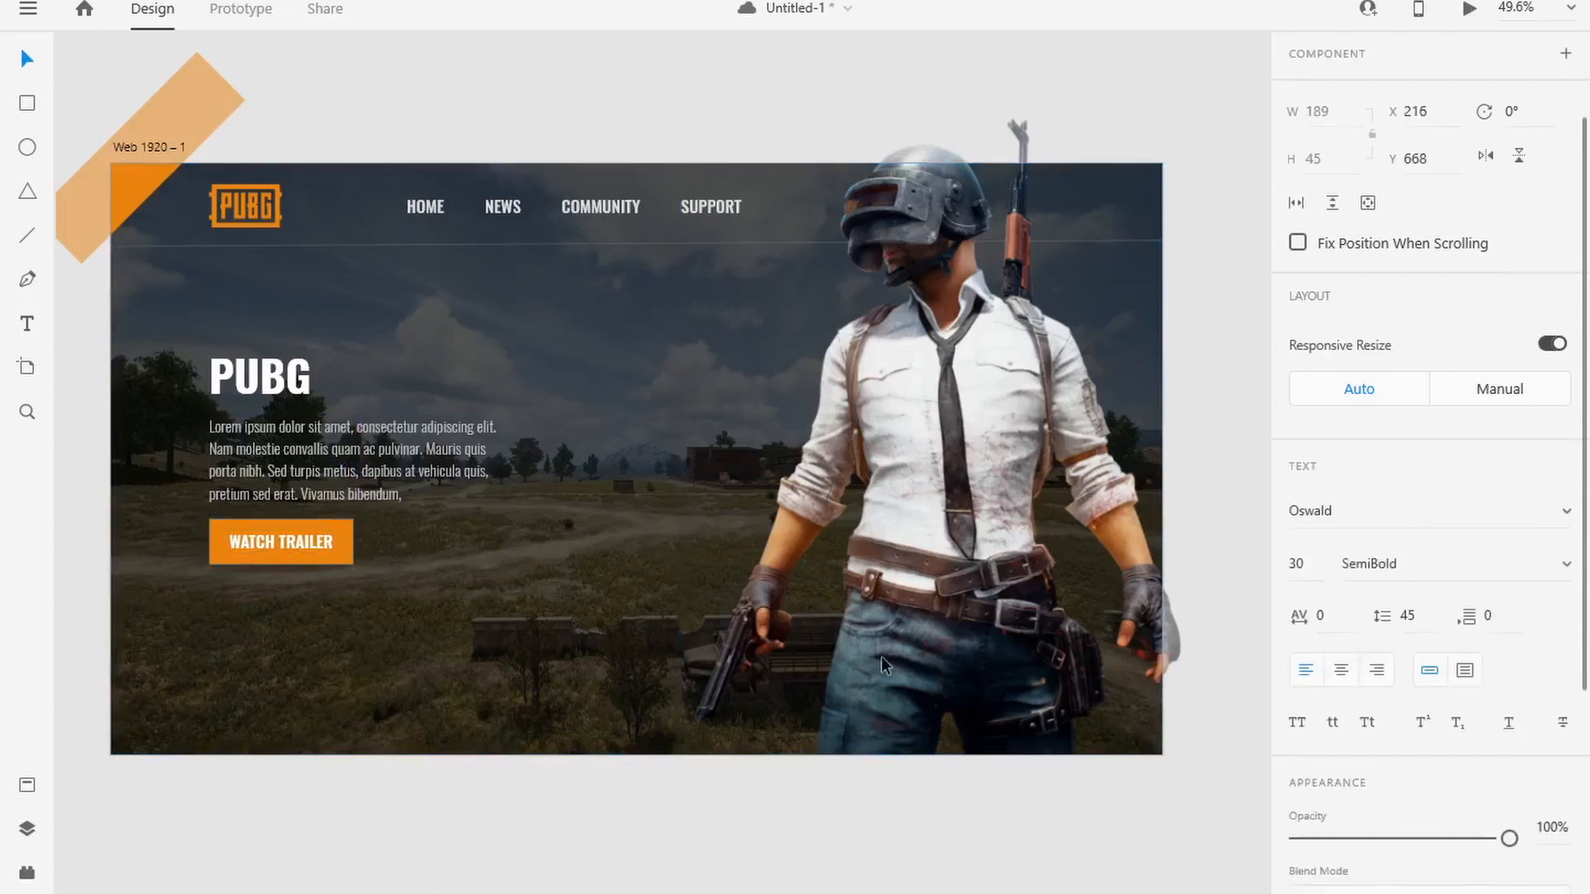
key("Down")
left_click(828, 799)
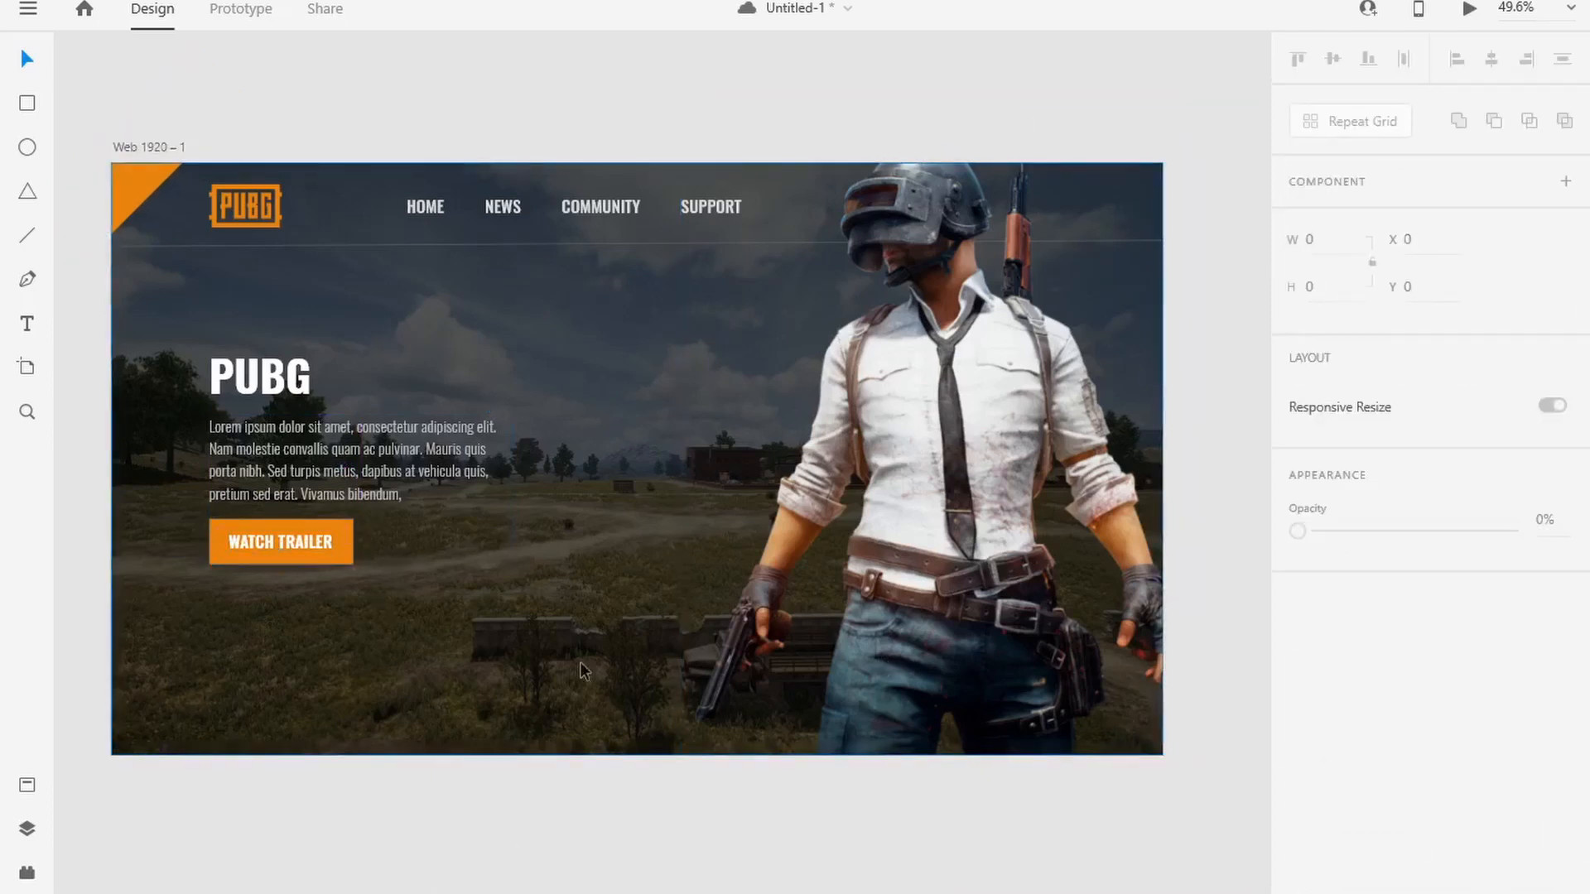
Step: Duplicate the PUBG heading to the right of the button and change the copy's text to MOBILE
left_click(261, 369)
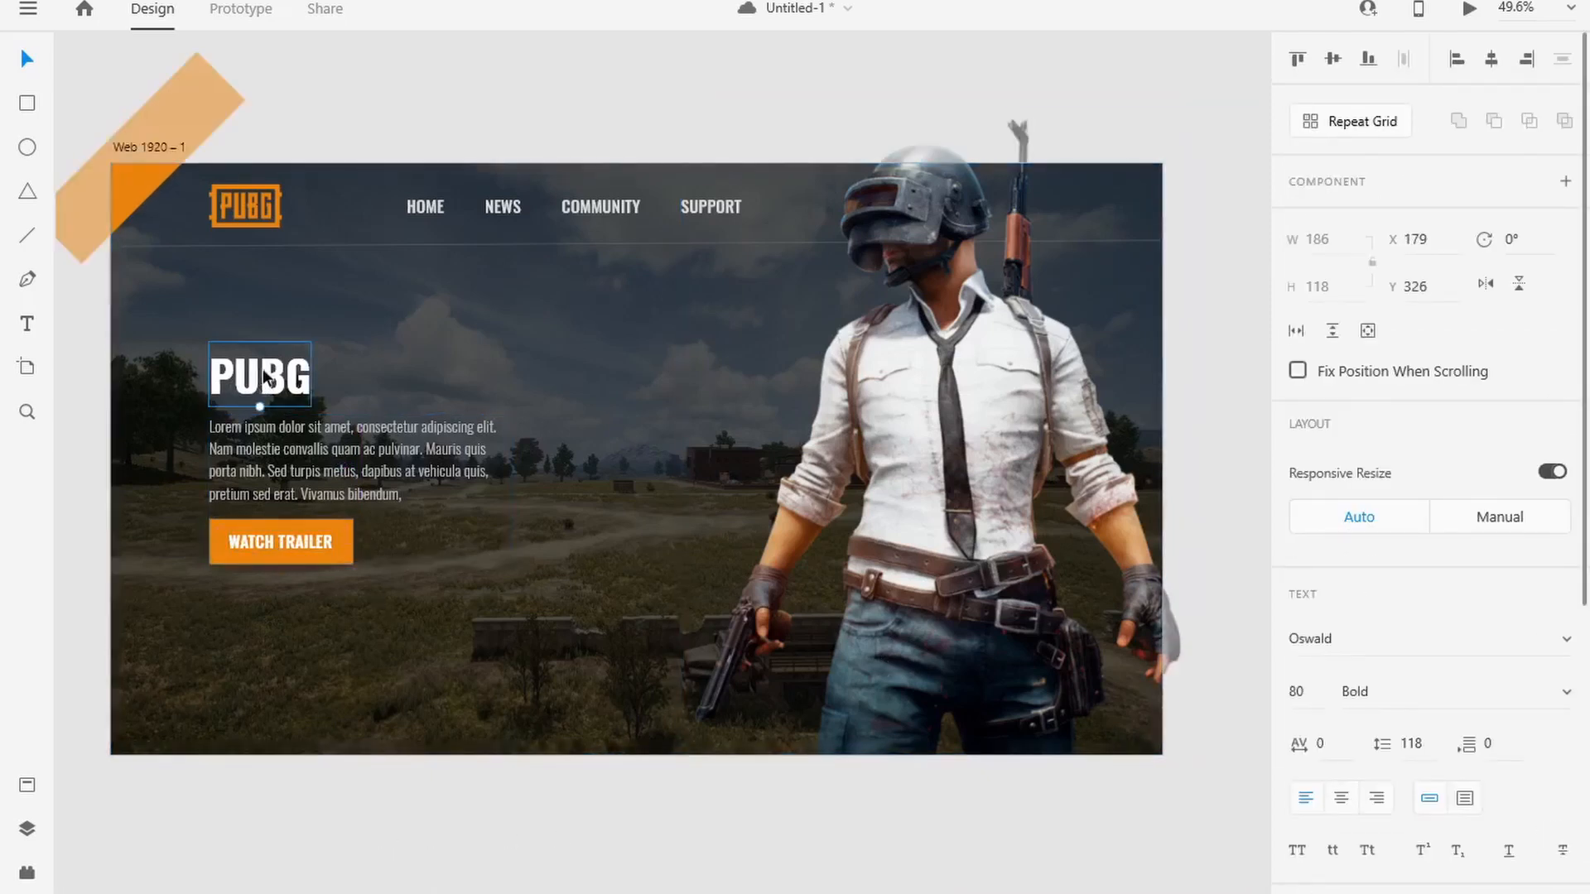
left_click_drag(262, 369, 509, 559)
double_click(511, 568)
type("MOBILE")
Step: Enlarge the MOBILE text to size 200 and lower its opacity to 13%
key("ctrl+a")
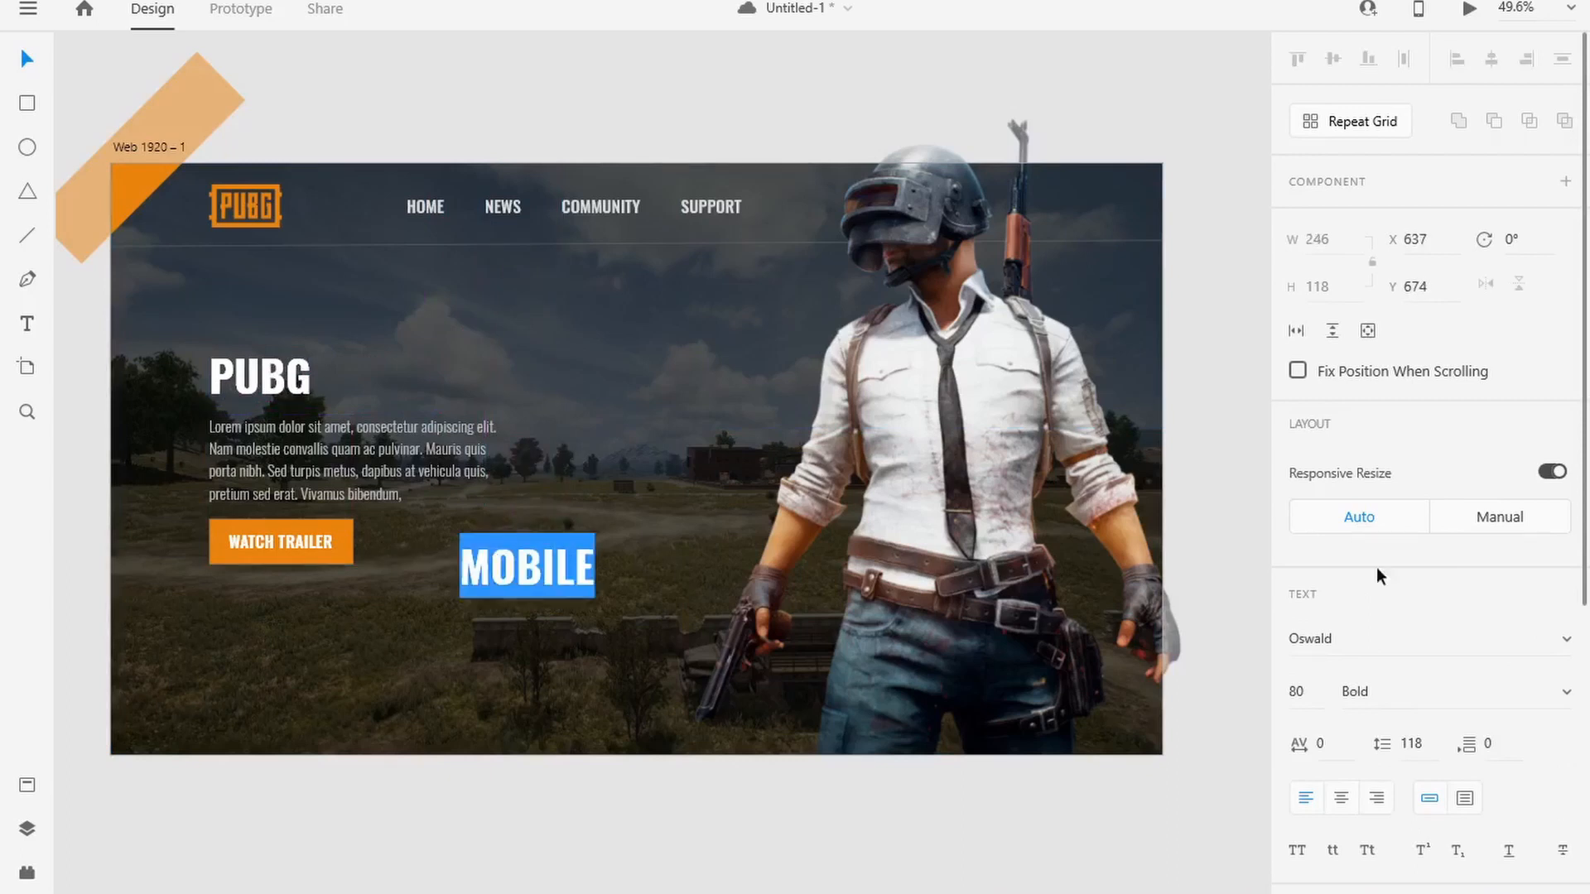
scroll(1376, 568, "down", 3)
left_click(1296, 431)
key("shift+Up")
key("shift+Up")
key("shift+Up")
key("shift+Up")
key("shift+Up")
key("shift+Up")
key("shift+Up")
key("shift+Up")
key("shift+Up")
key("shift+Up")
key("shift+Up")
key("shift+Up")
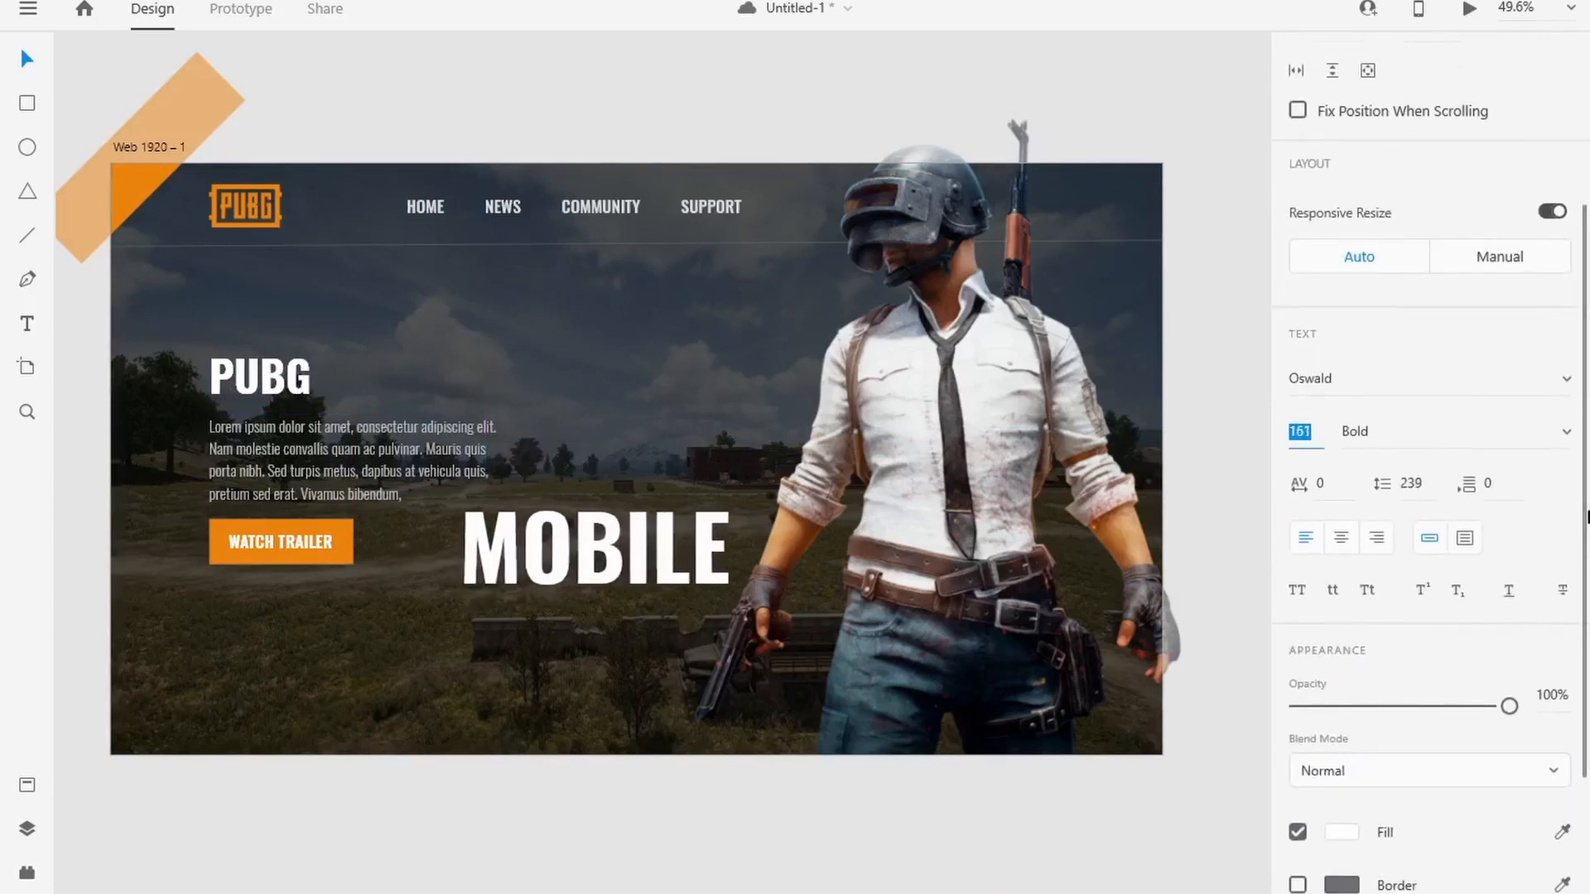
scroll(1406, 676, "down", 2)
left_click_drag(1509, 523, 1328, 530)
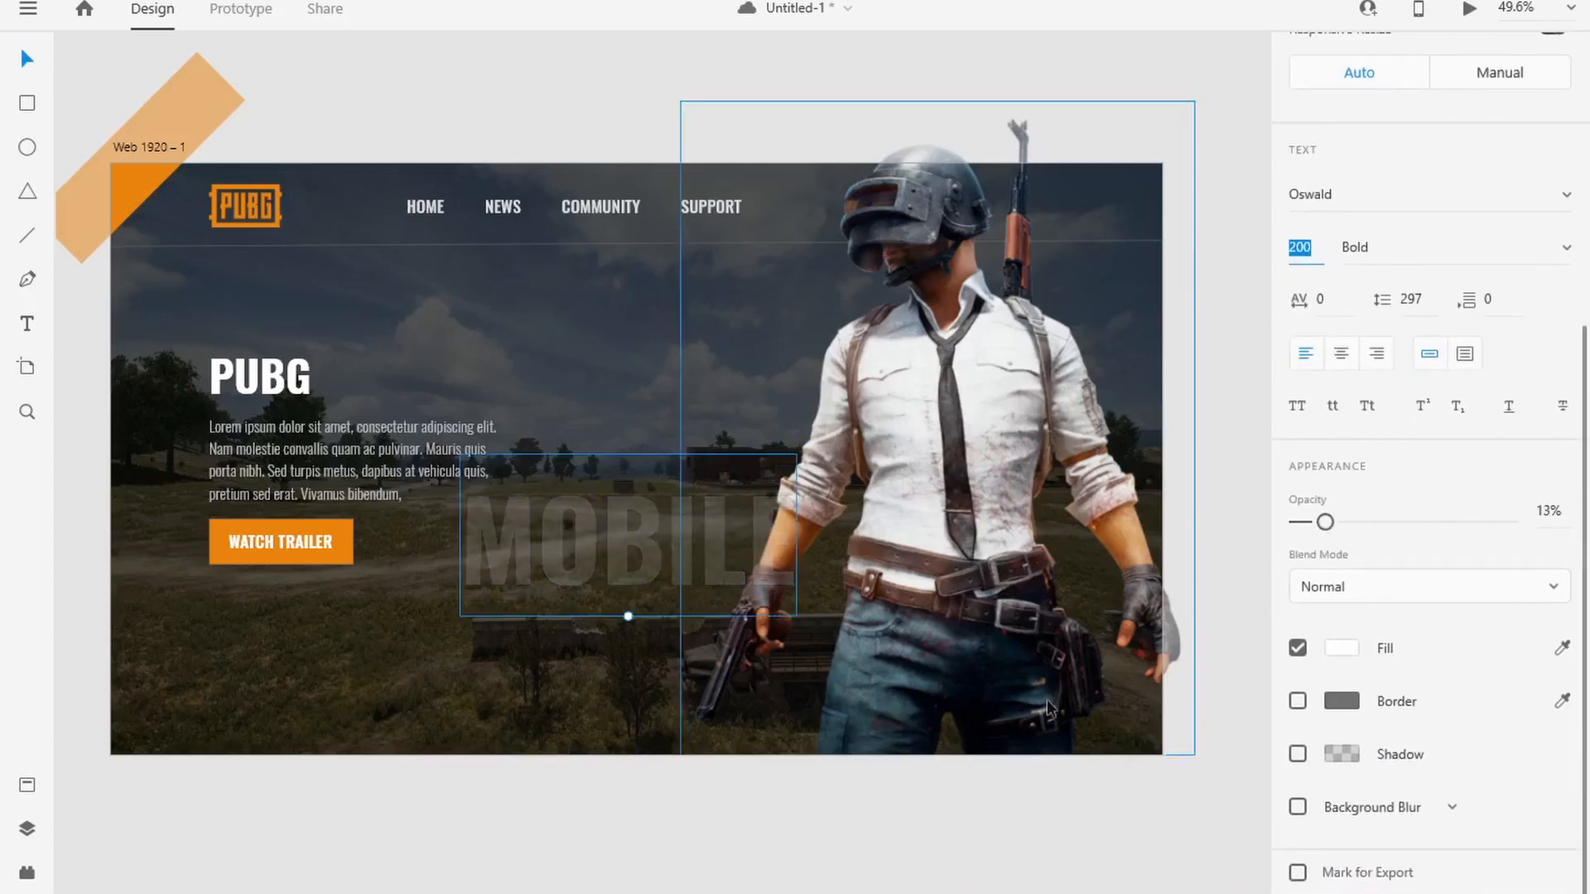
Step: Move the MOBILE text closer to the button and shift the button and paragraph slightly down for more spacing
left_click_drag(594, 553, 540, 569)
left_click(247, 543, "shift")
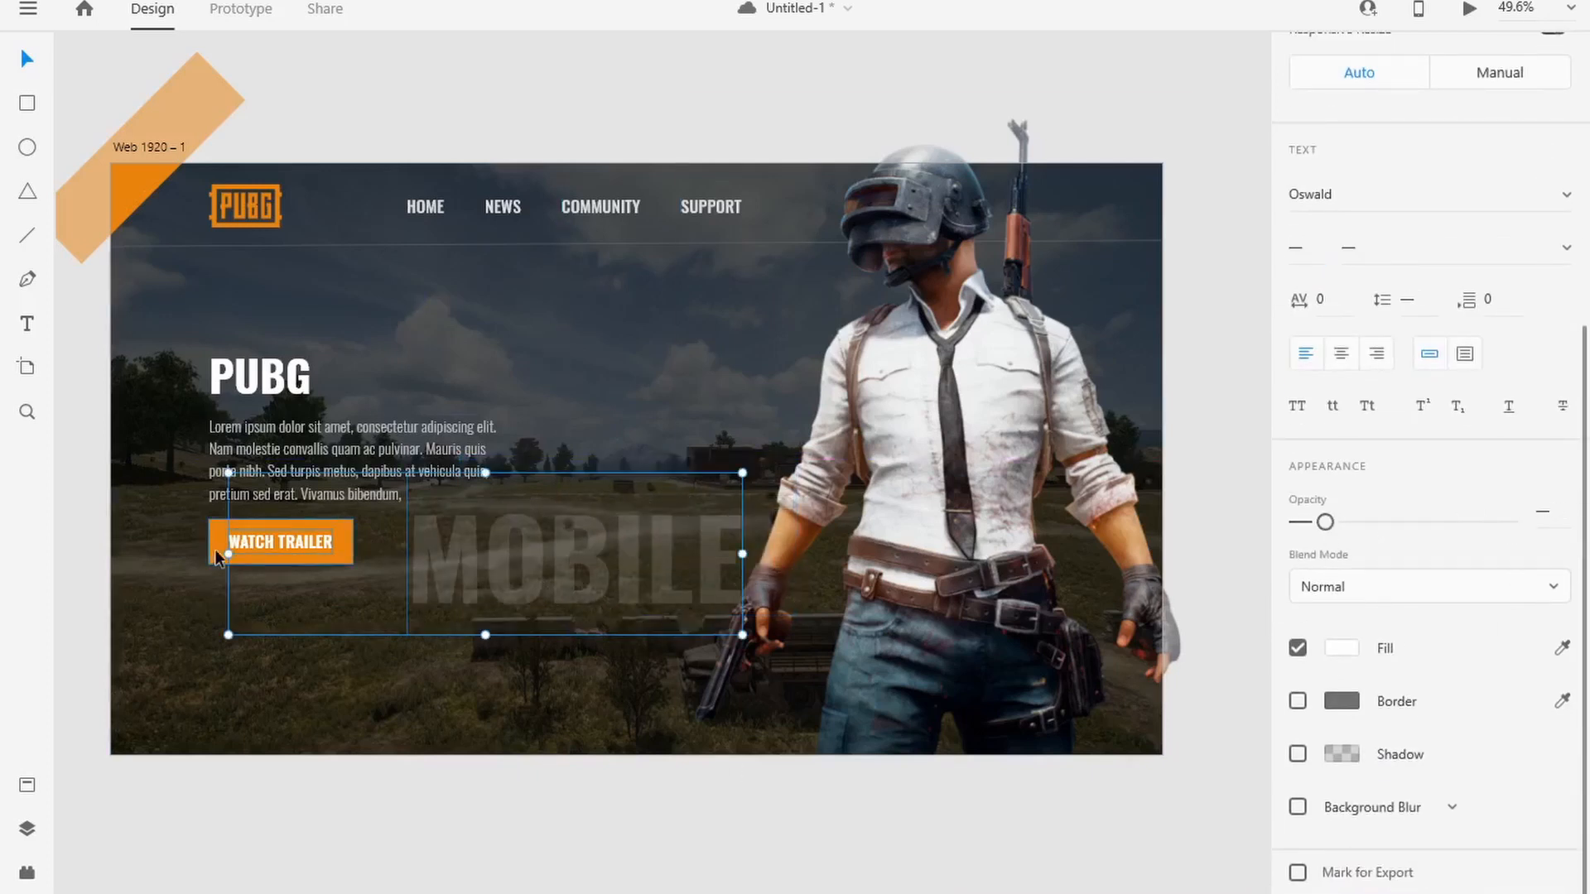
left_click(258, 556)
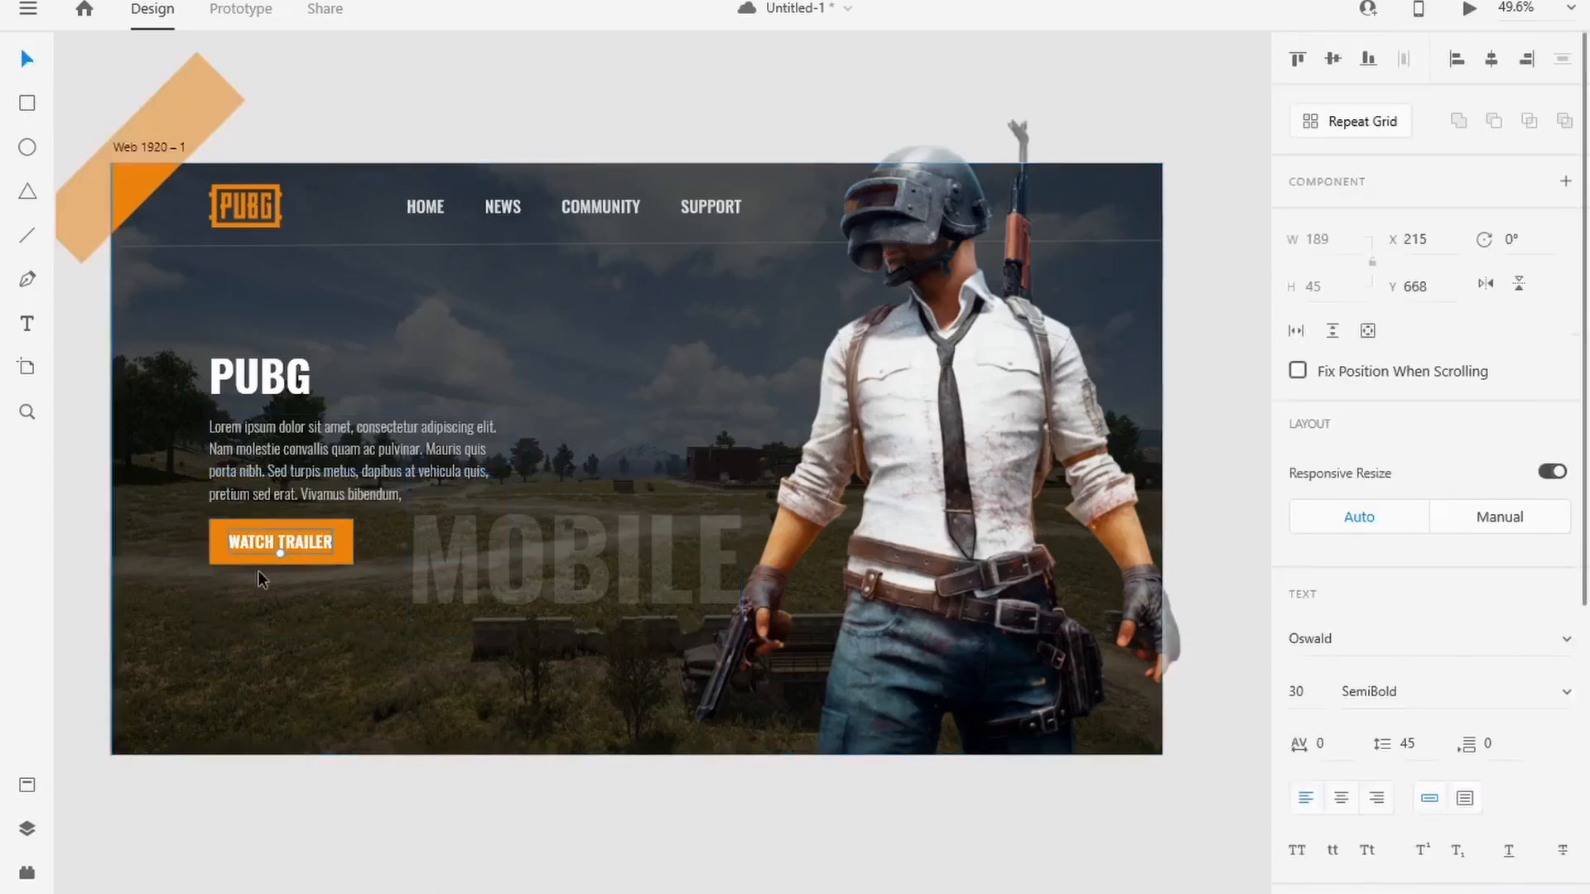
left_click_drag(241, 555, 248, 576)
left_click_drag(243, 464, 244, 468)
Step: Move the MOBILE text up against the button's right edge and lower the PUBG heading slightly toward the paragraph
left_click(242, 378)
left_click(248, 553, "shift")
left_click(266, 468, "shift")
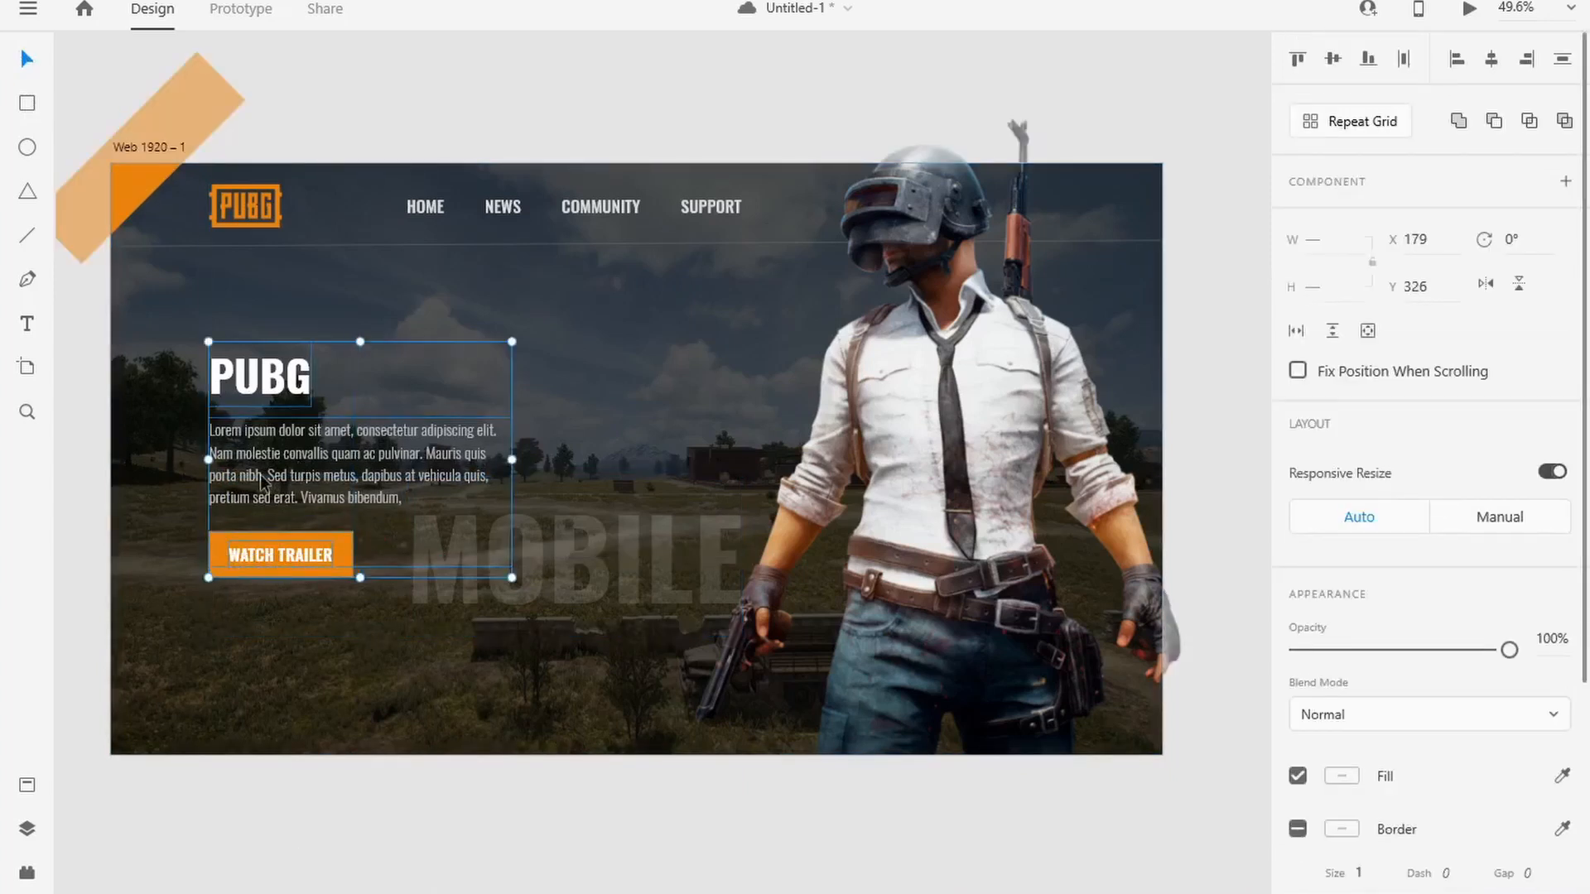
left_click_drag(600, 595, 589, 577)
left_click(547, 675)
left_click_drag(265, 371, 266, 377)
left_click(251, 719)
Step: Draw a circle over the character's lower body and set its size to 800 × 800
left_click_drag(665, 324, 1149, 799)
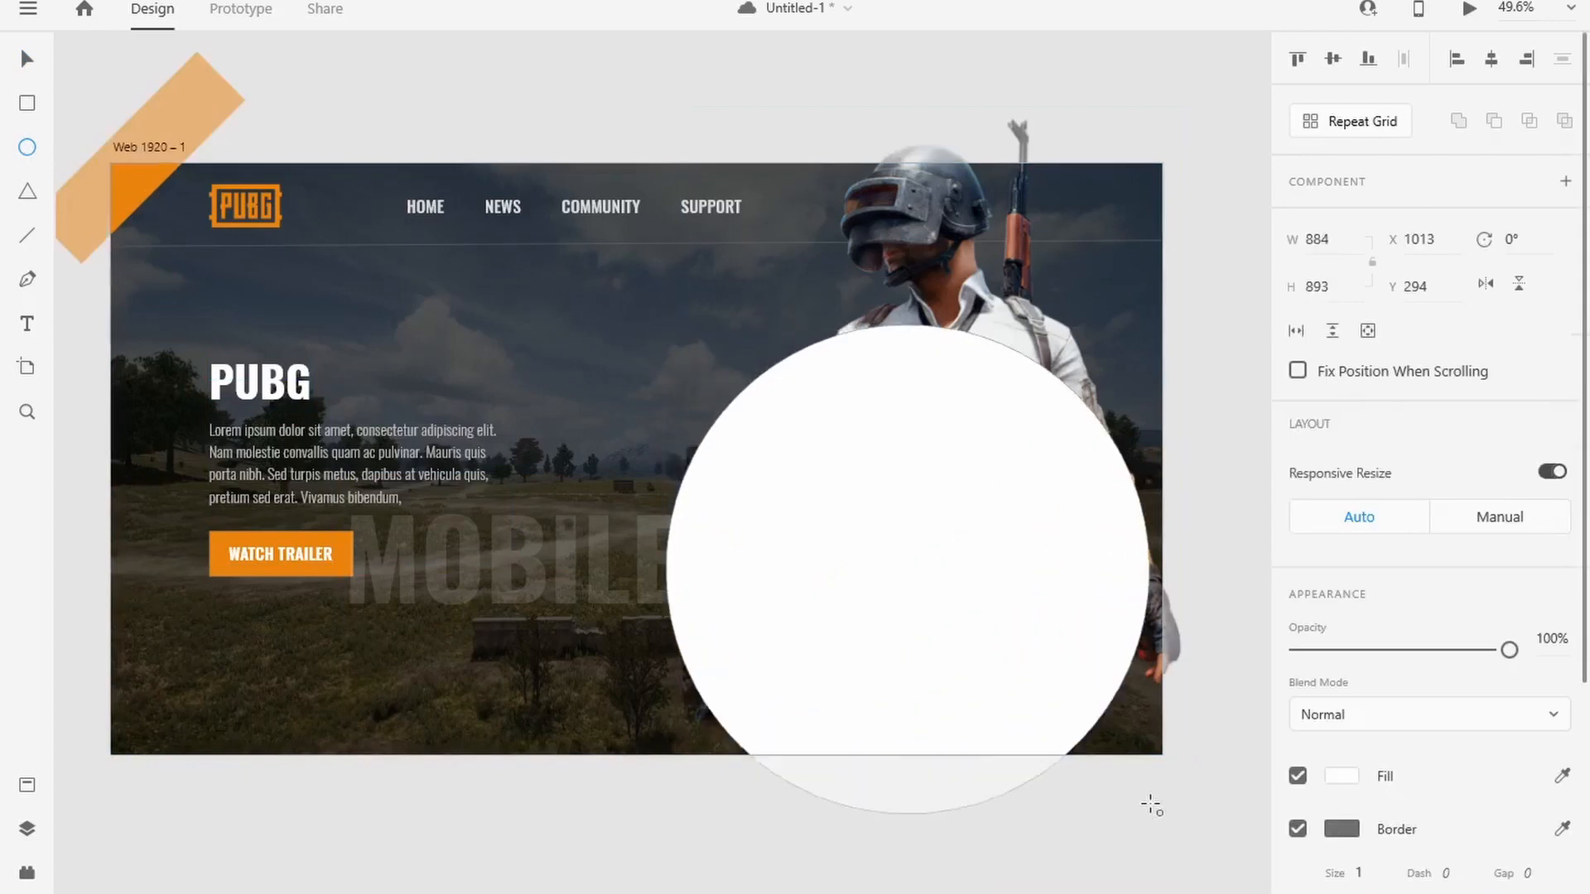
left_click(1330, 238)
type("800")
key("Tab")
type("800")
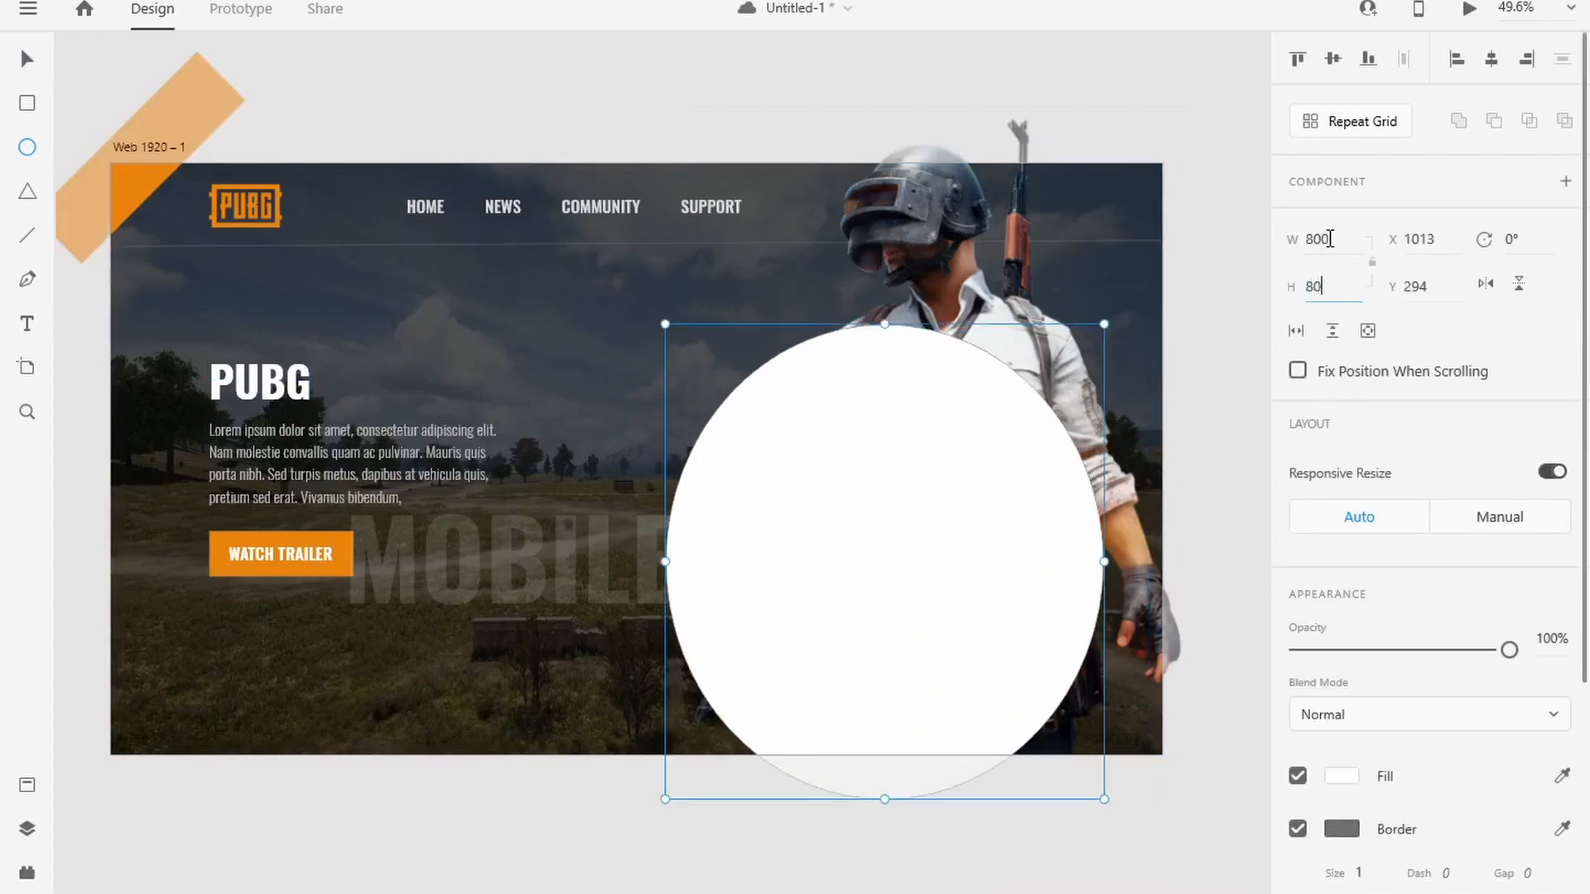
key("Tab")
Step: Fill the circle with the orange sampled from the corner stripe and remove its border
scroll(1329, 556, "down", 3)
left_click(1337, 520)
left_click(1263, 612)
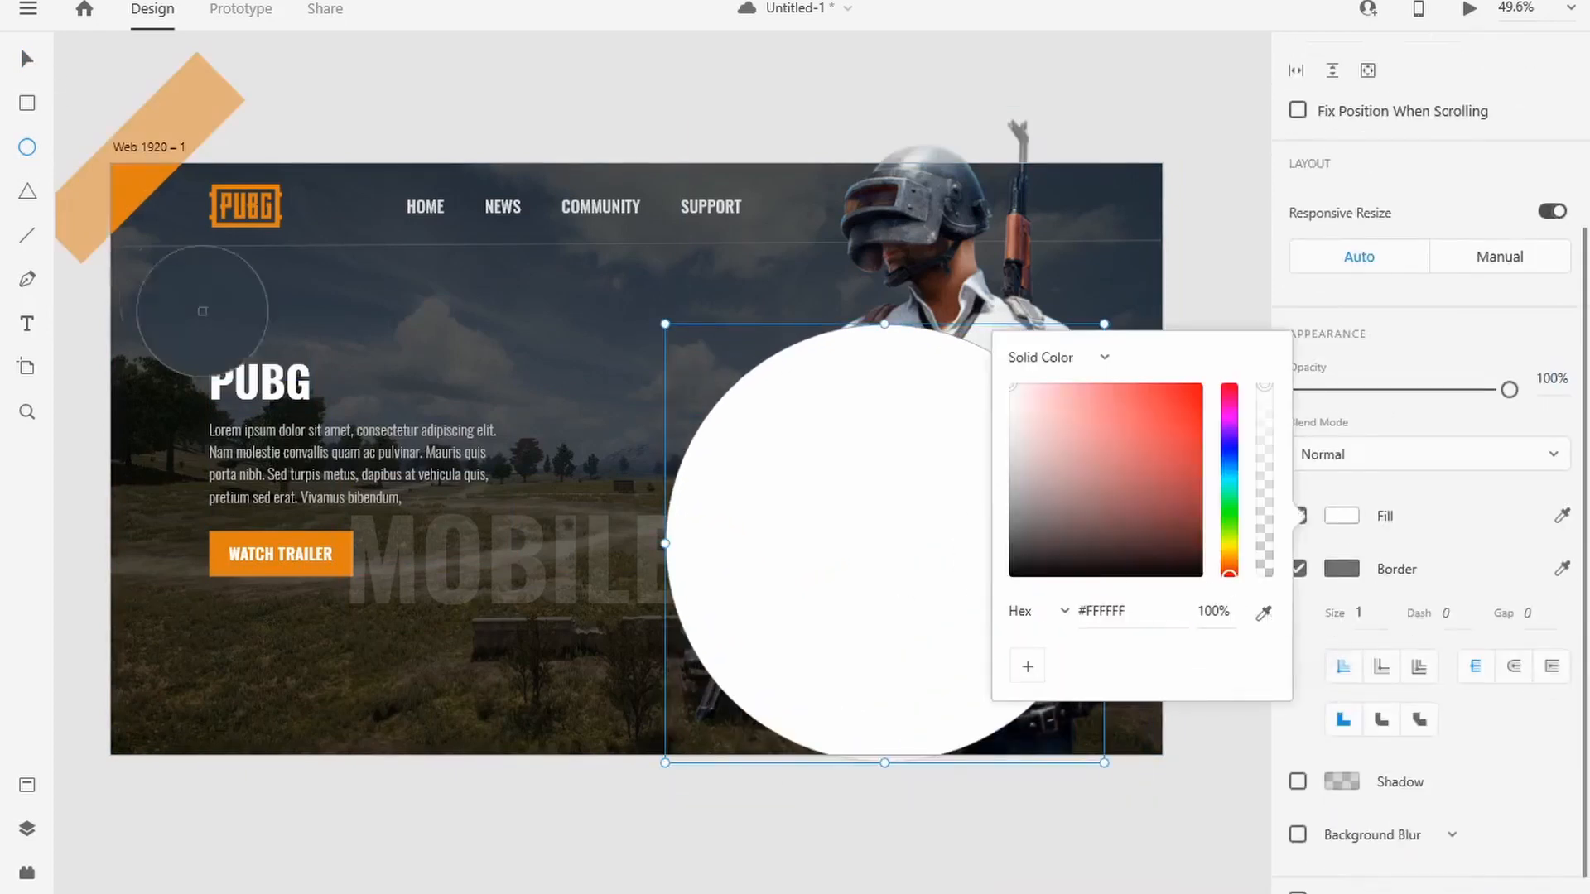
left_click(139, 192)
left_click(1486, 491)
left_click(1299, 569)
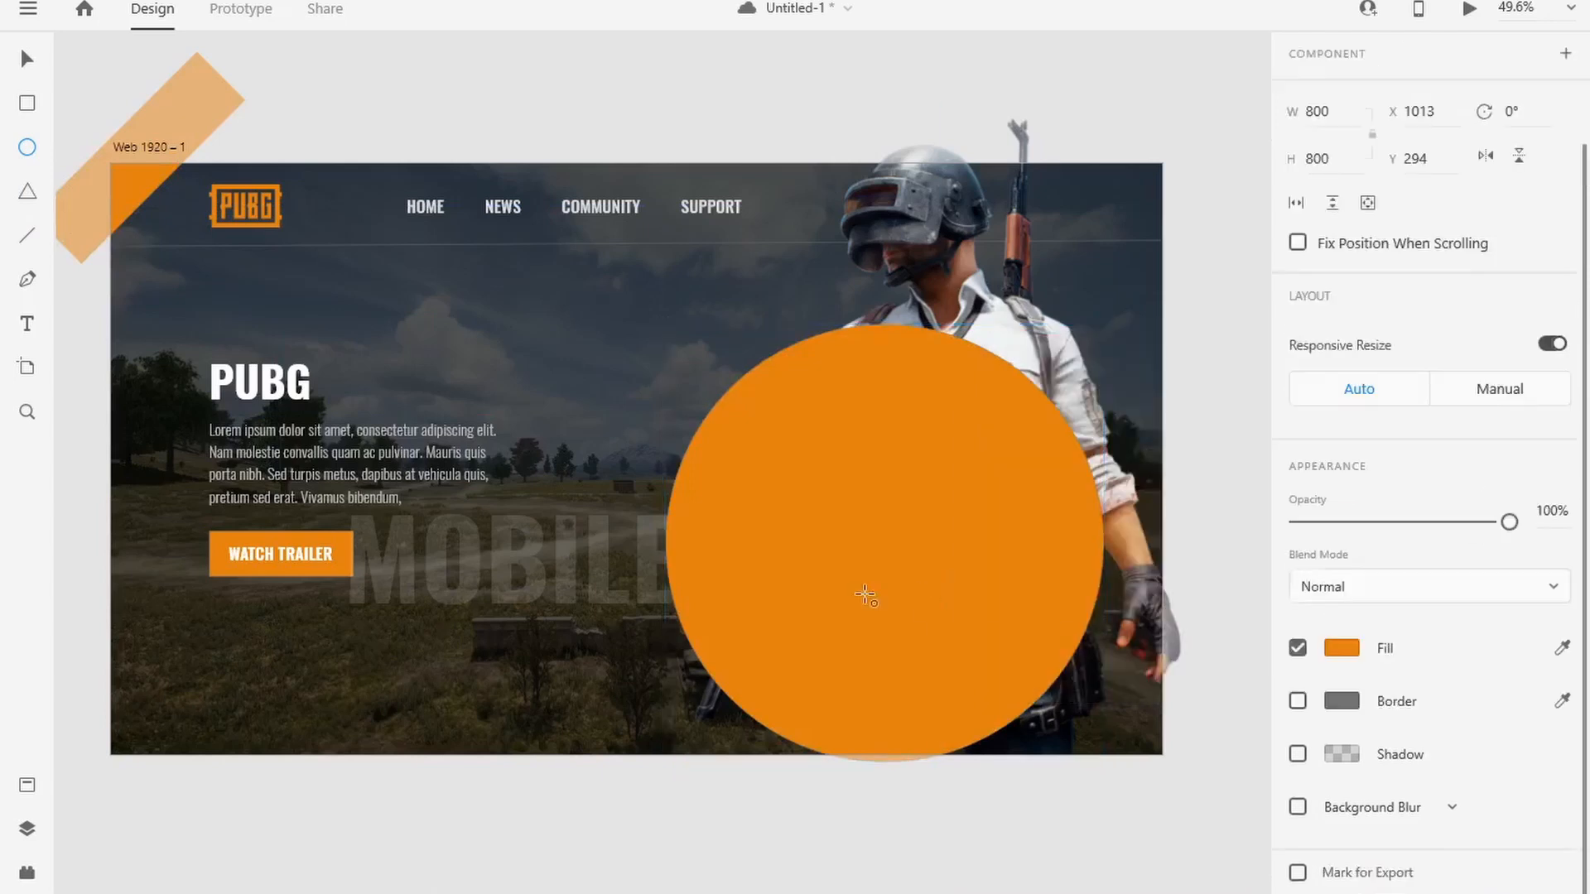
Step: Reorder the layers so the orange circle sits behind the character image
left_click(28, 828)
left_click_drag(131, 136, 141, 617)
left_click_drag(784, 685, 546, 670)
left_click(23, 829)
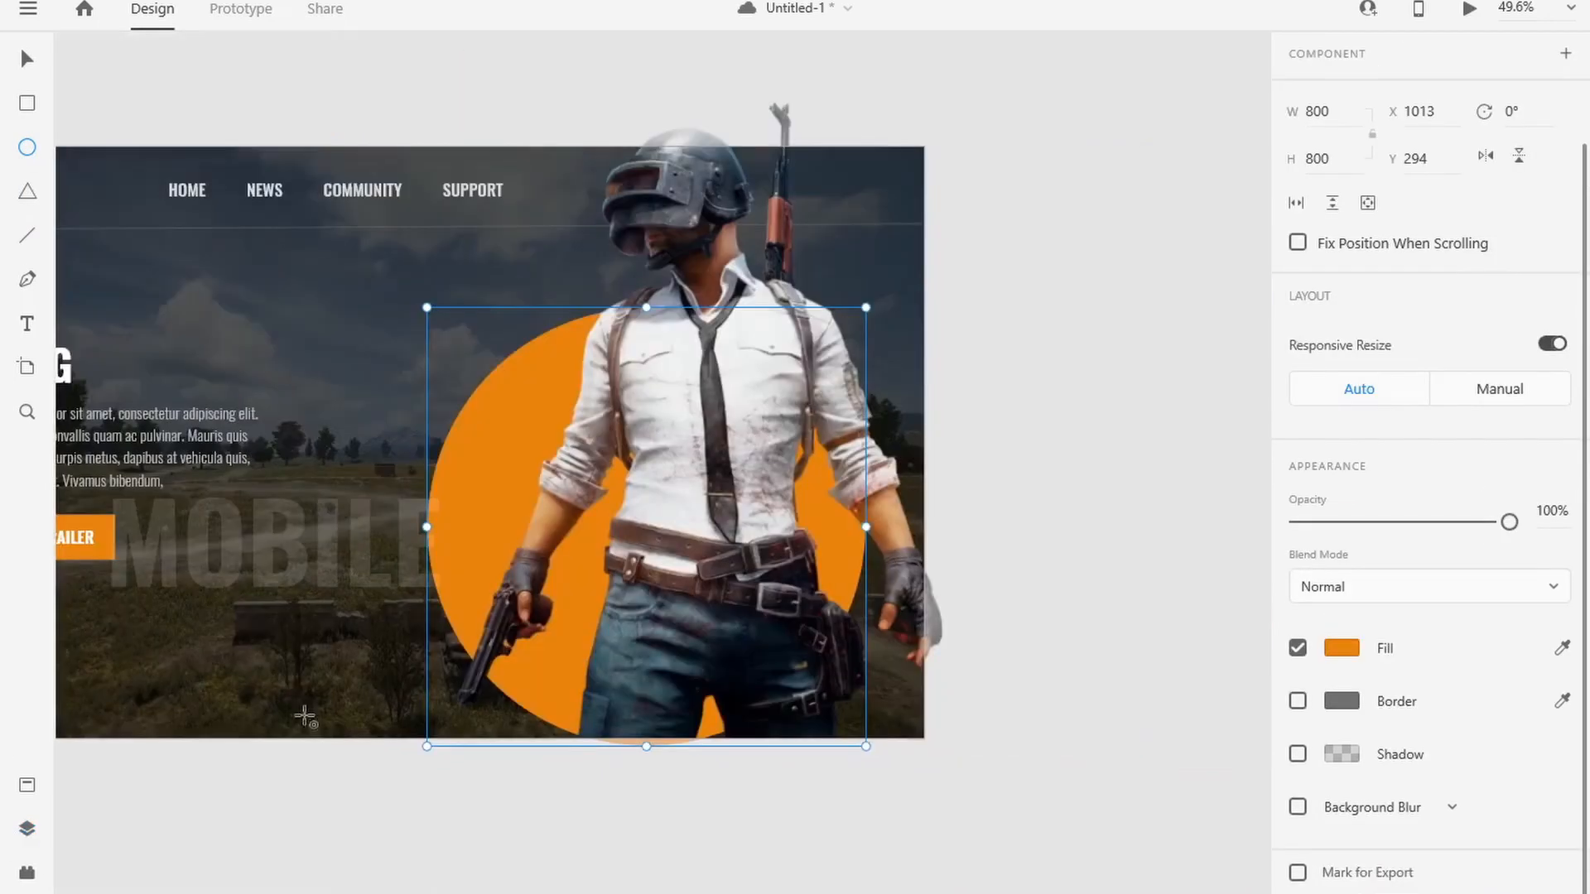
Step: Move the orange circle to X 1172, Y 271 and place the character in front of it at X 1067, Y -114
left_click_drag(170, 676, 388, 689)
key("v")
left_click_drag(711, 513, 759, 479)
key("ctrl+z")
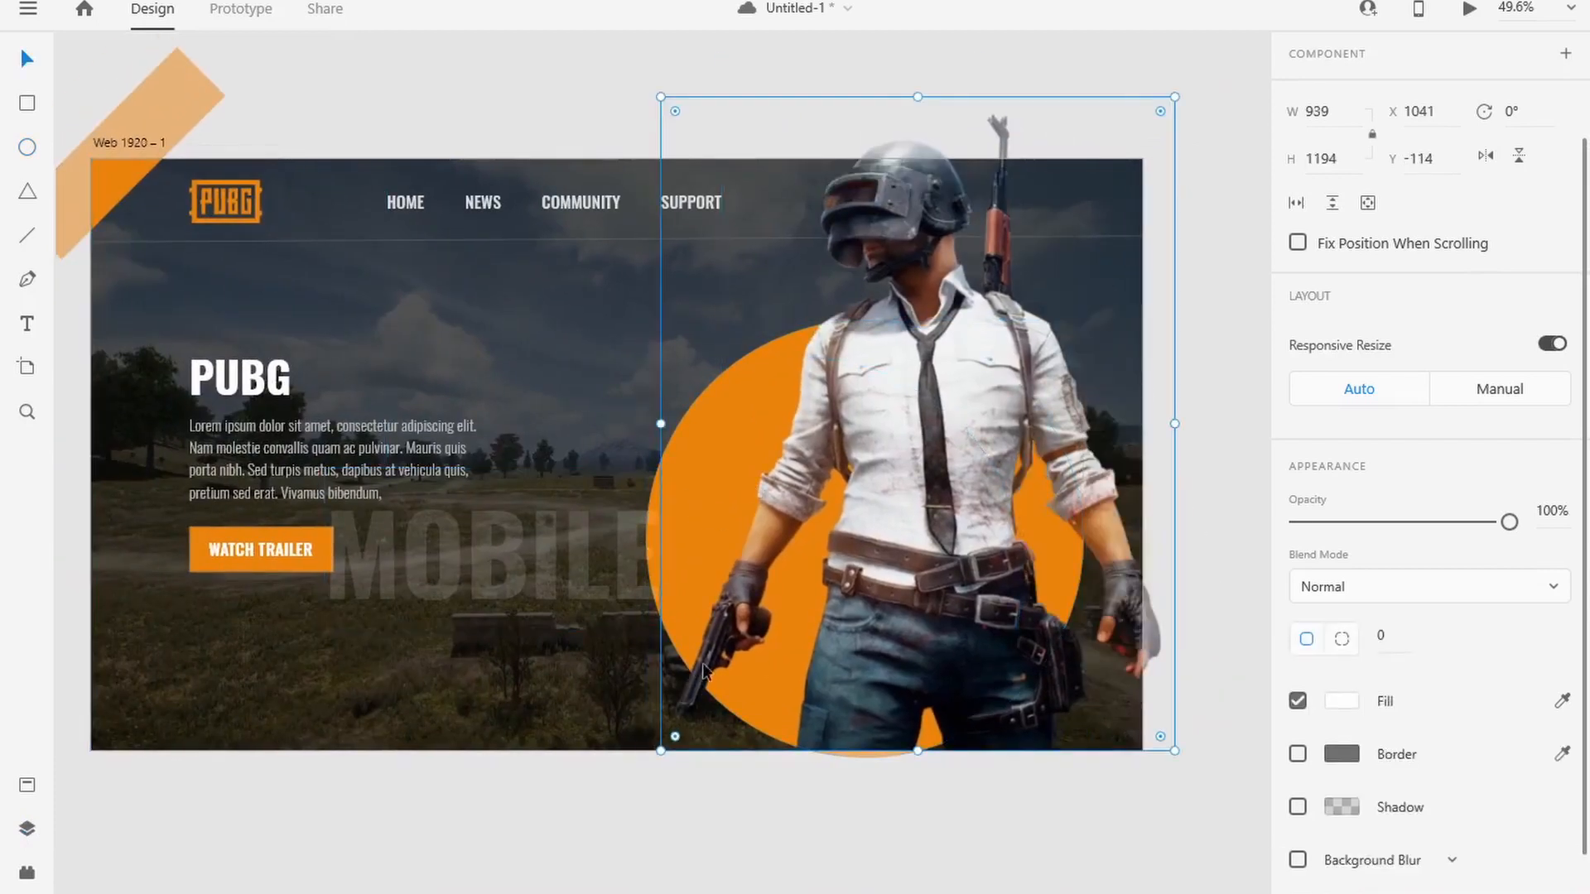
left_click_drag(1035, 472, 526, 526)
left_click_drag(870, 541, 955, 528)
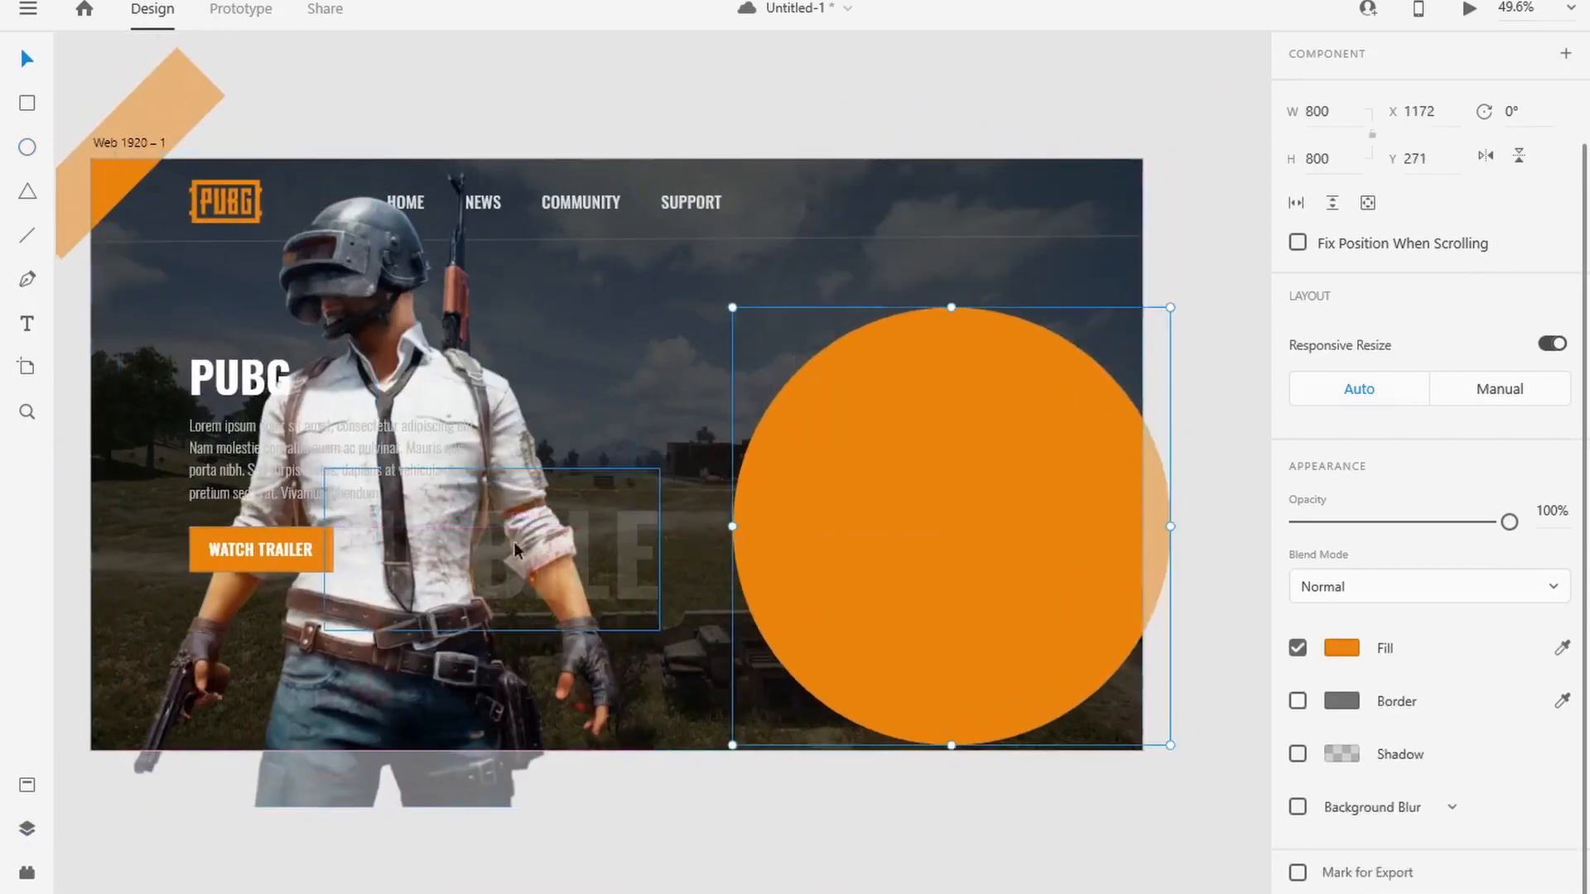
left_click_drag(367, 307, 925, 246)
Step: Try locking the character image in place on the artboard
right_click(951, 247)
left_click(996, 296)
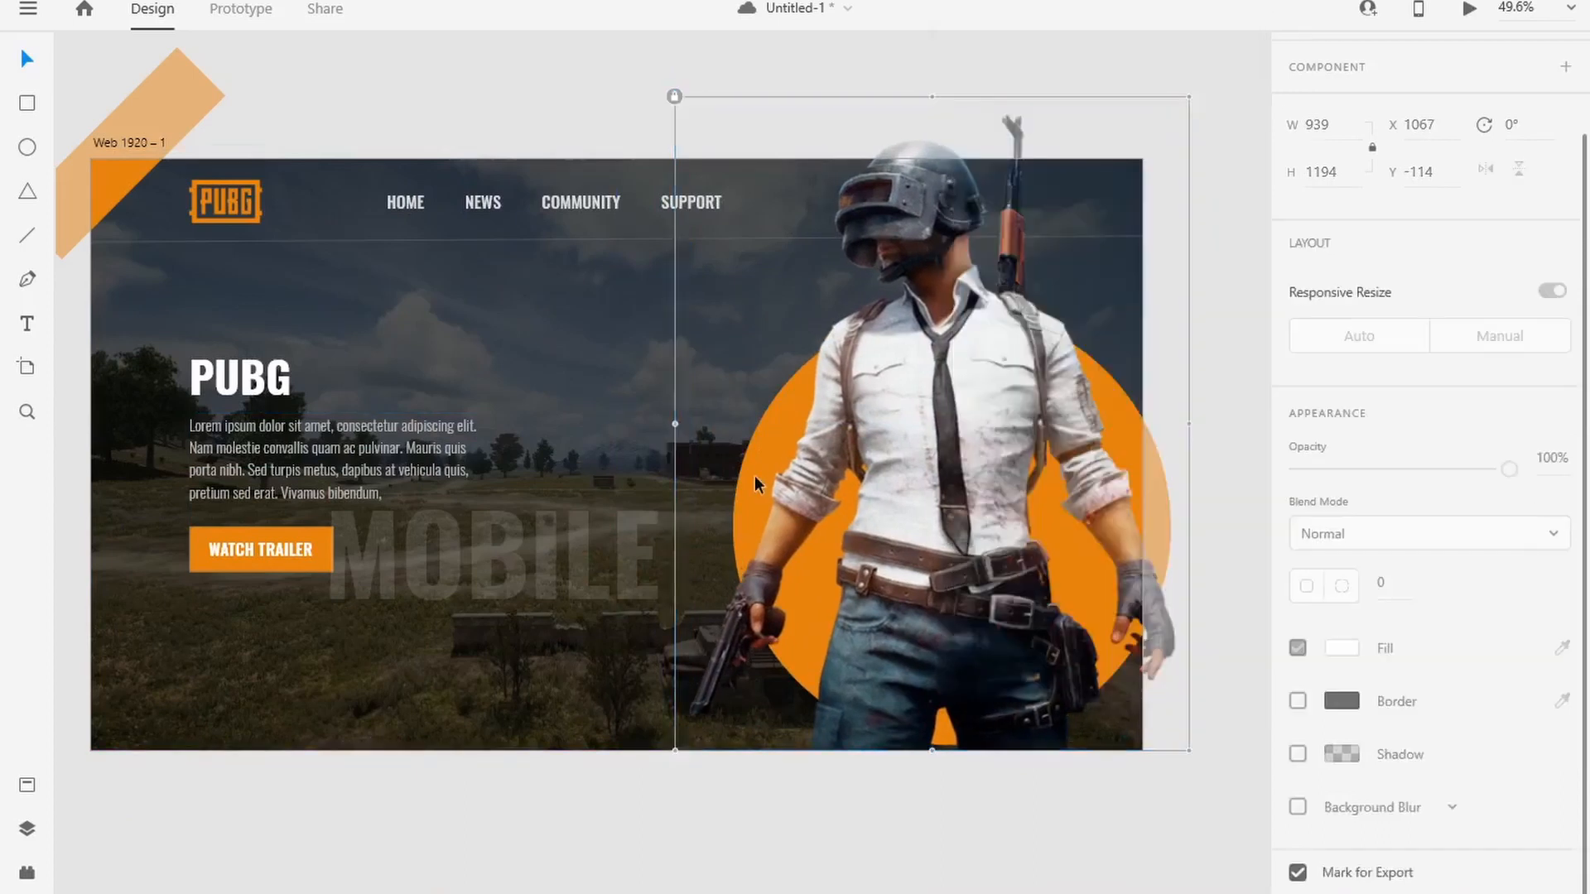
right_click(901, 449)
left_click(509, 801)
right_click(1001, 352)
left_click(517, 777)
left_click(511, 782)
key("ctrl+z")
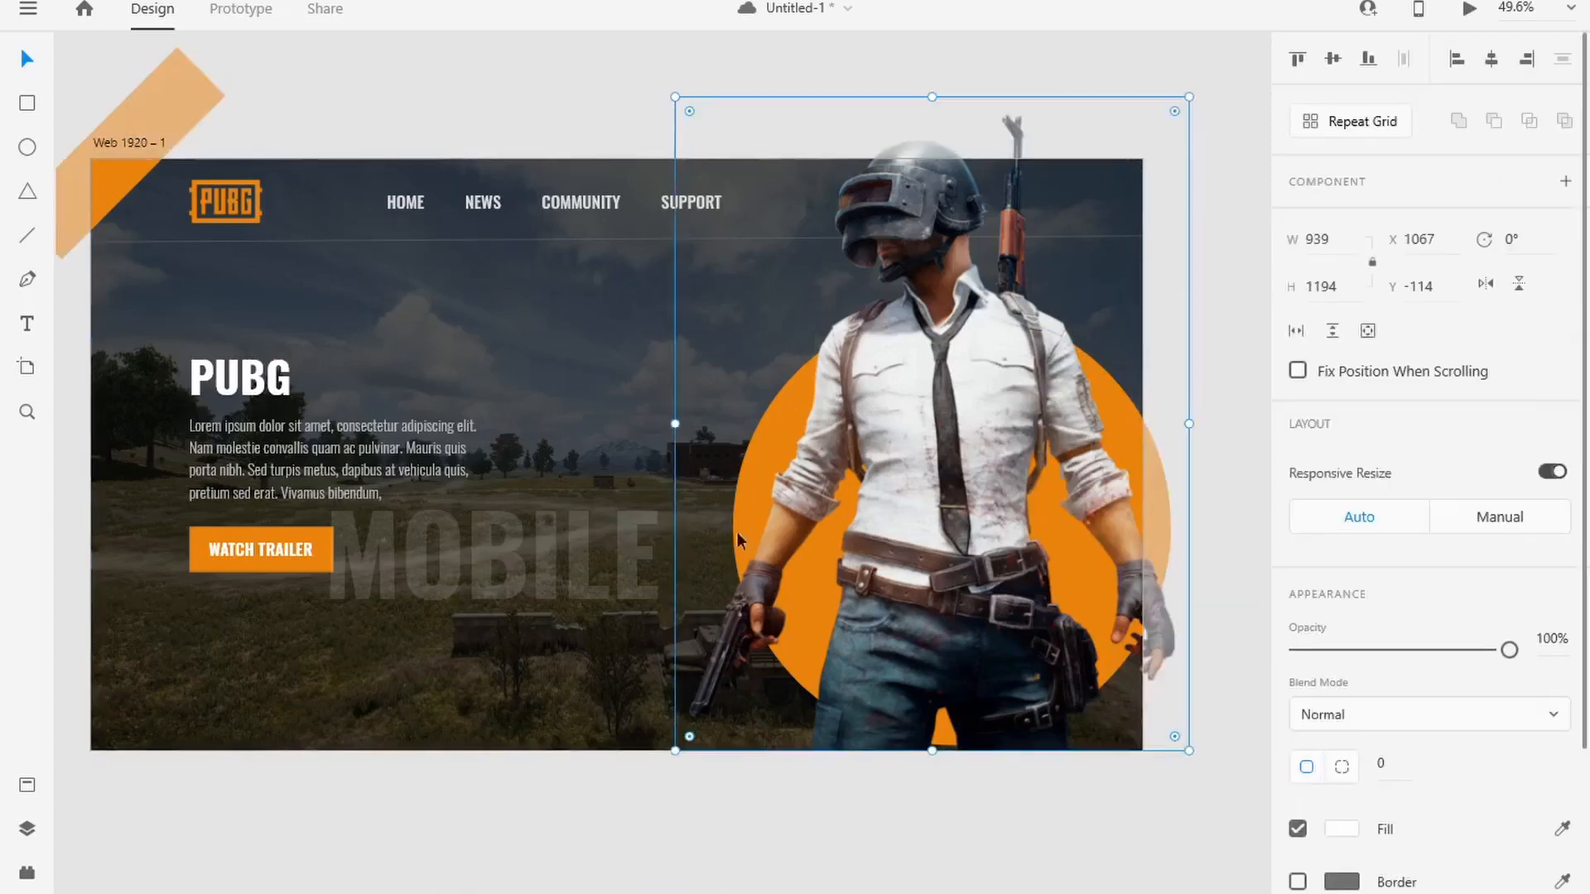
left_click(467, 809)
Step: Switch to File Explorer and import the playstore and app images from the assets folder onto the canvas
key("alt+Tab")
left_click(738, 686)
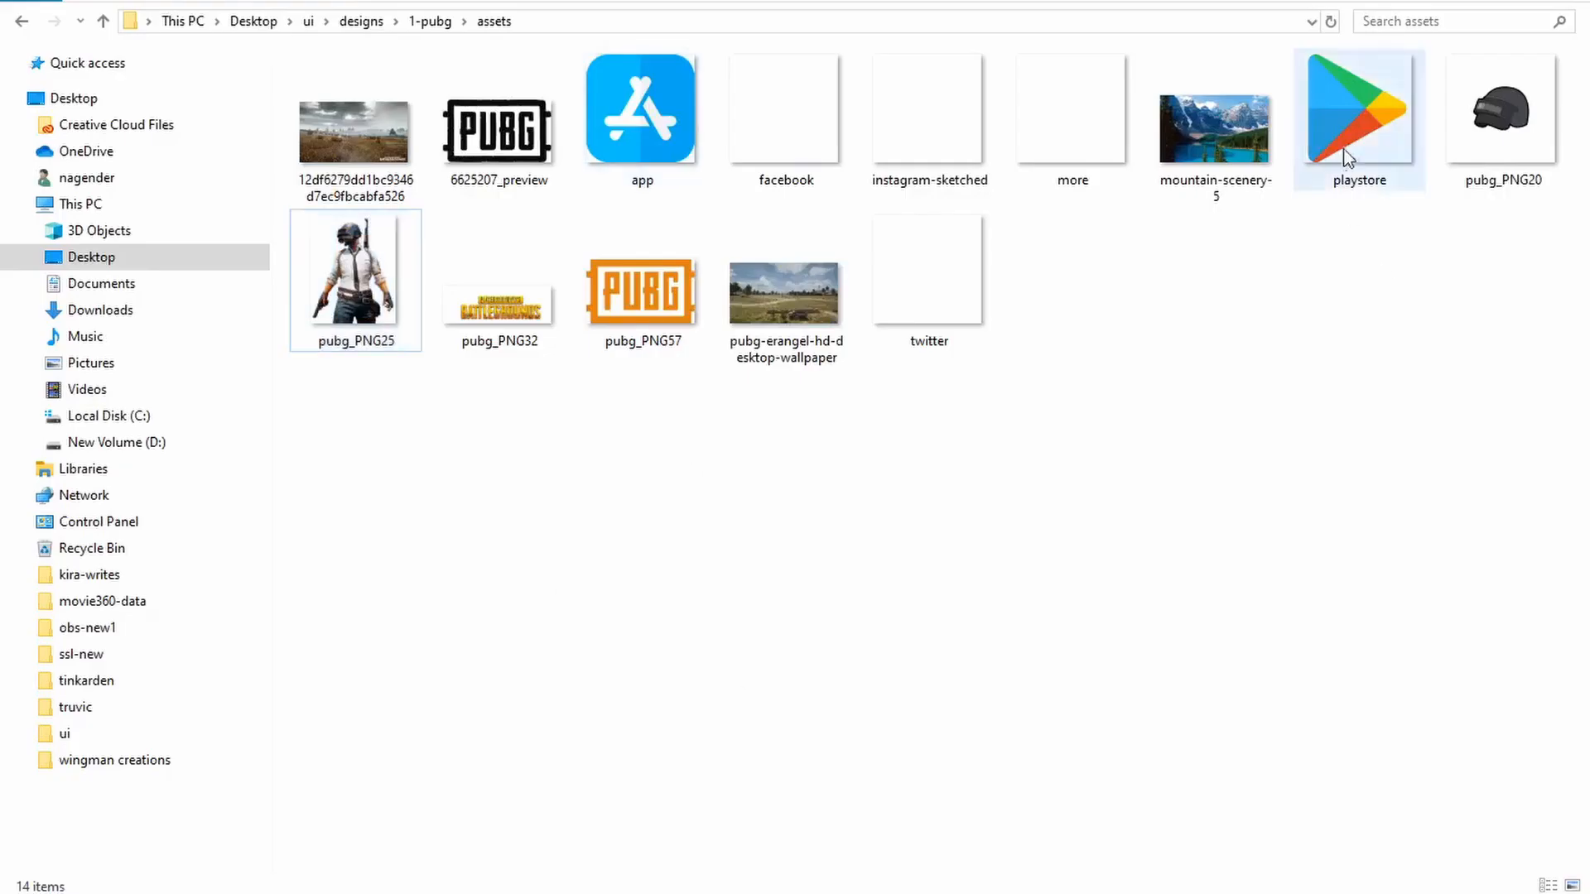
key("alt+Tab")
left_click_drag(1343, 149, 186, 836)
key("alt+Tab")
left_click(1281, 240)
left_click_drag(642, 124, 537, 856)
key("alt+Tab")
Step: Resize the Play Store icon to 60 × 60 and place it near the artboard's bottom-left corner
scroll(518, 816, "down", 1)
left_click_drag(243, 875, 195, 650)
left_click_drag(419, 864, 206, 674)
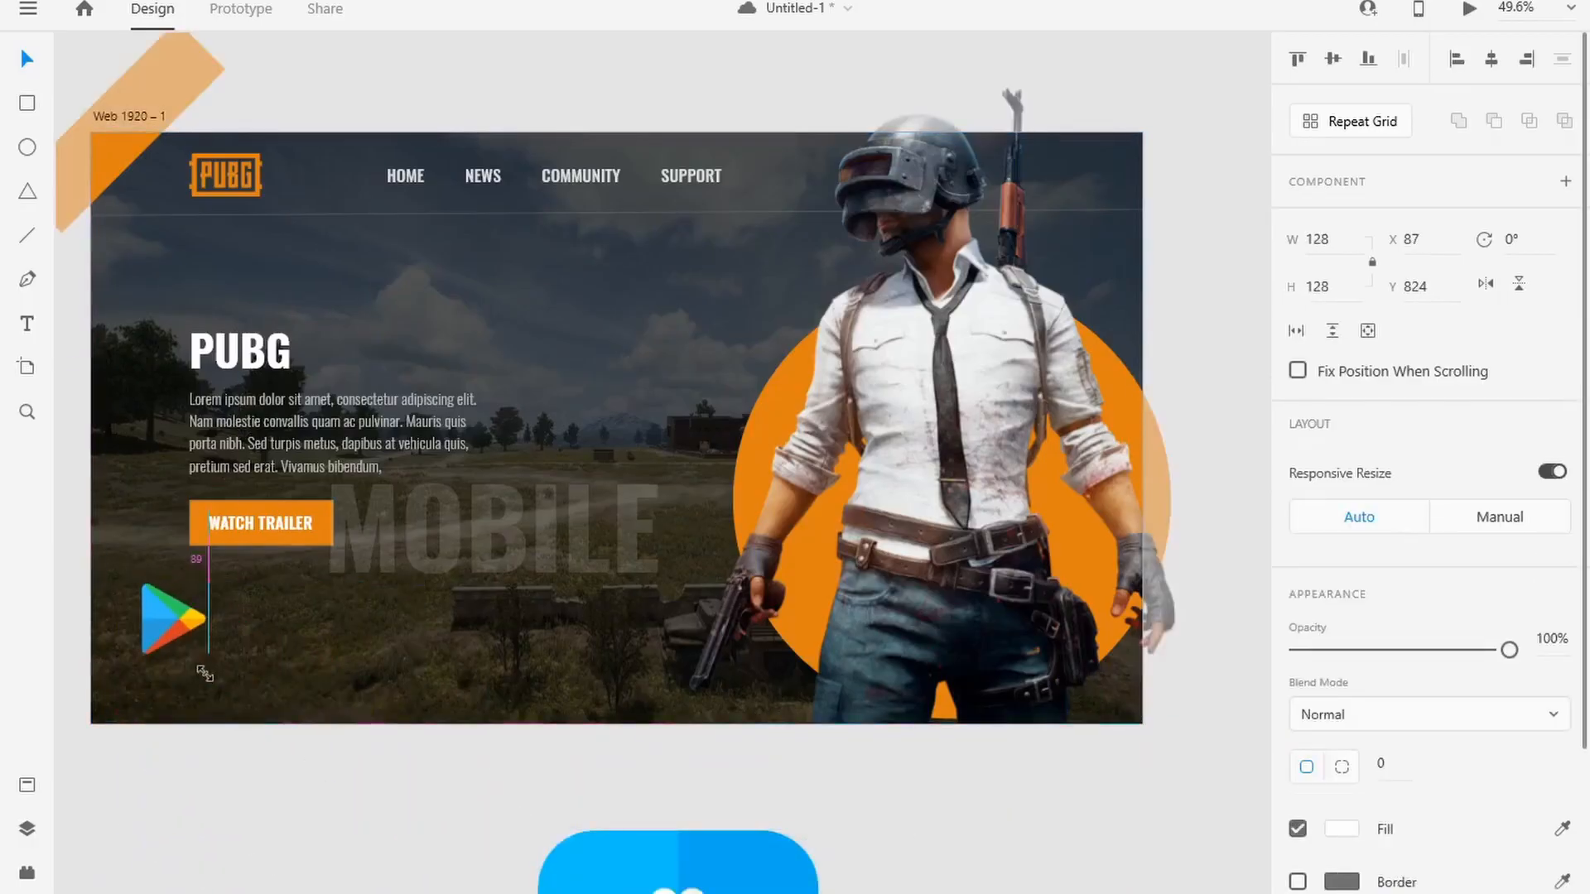
left_click(1317, 241)
type("40")
key("Tab")
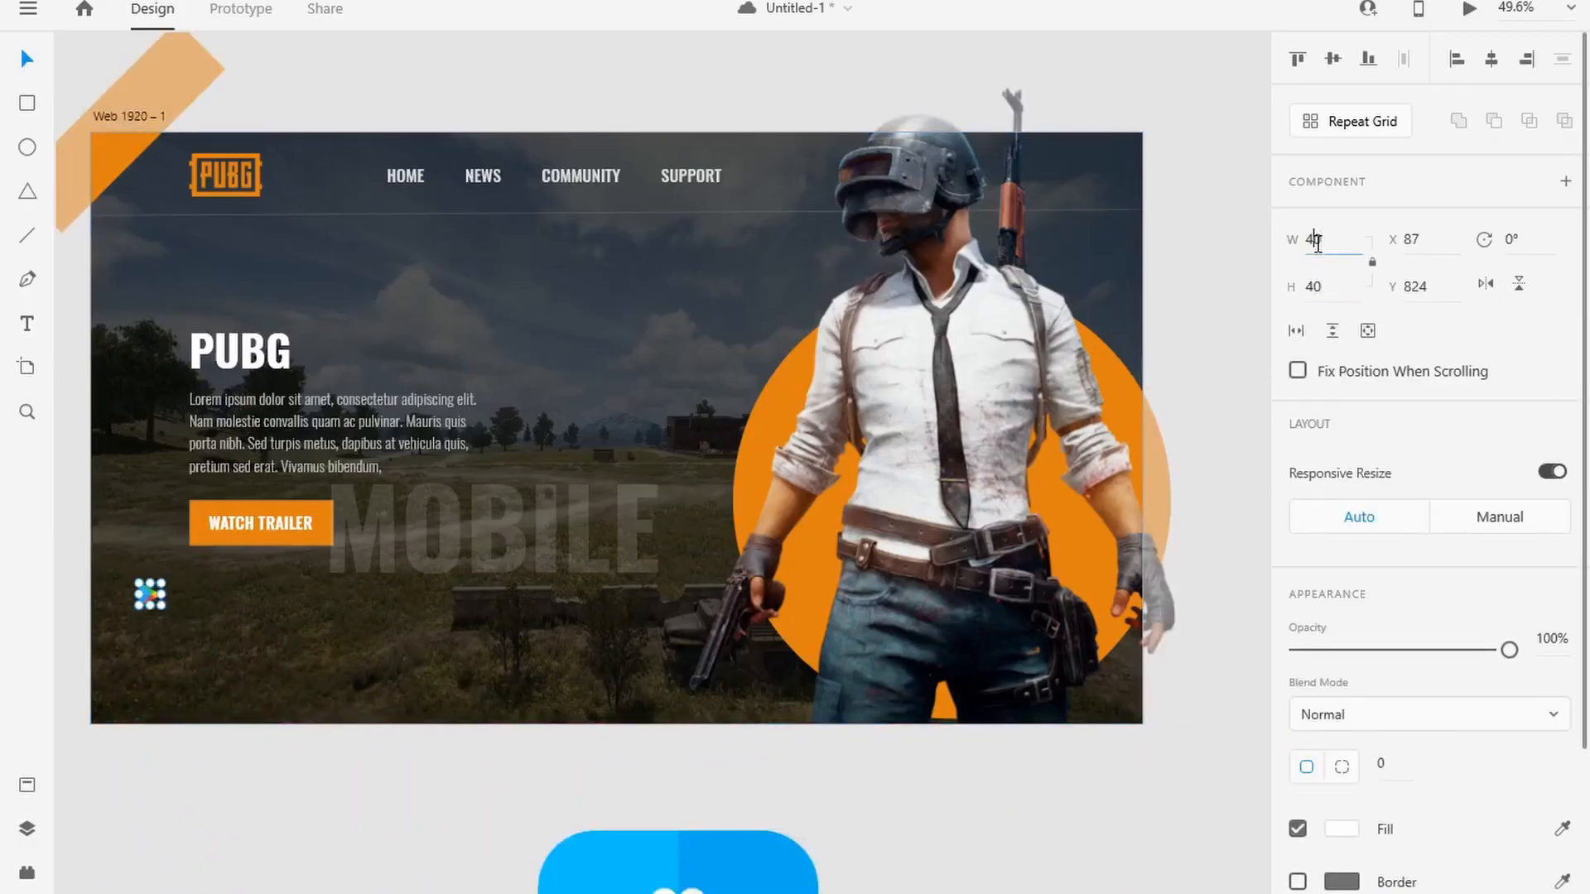
key("Tab")
type("6")
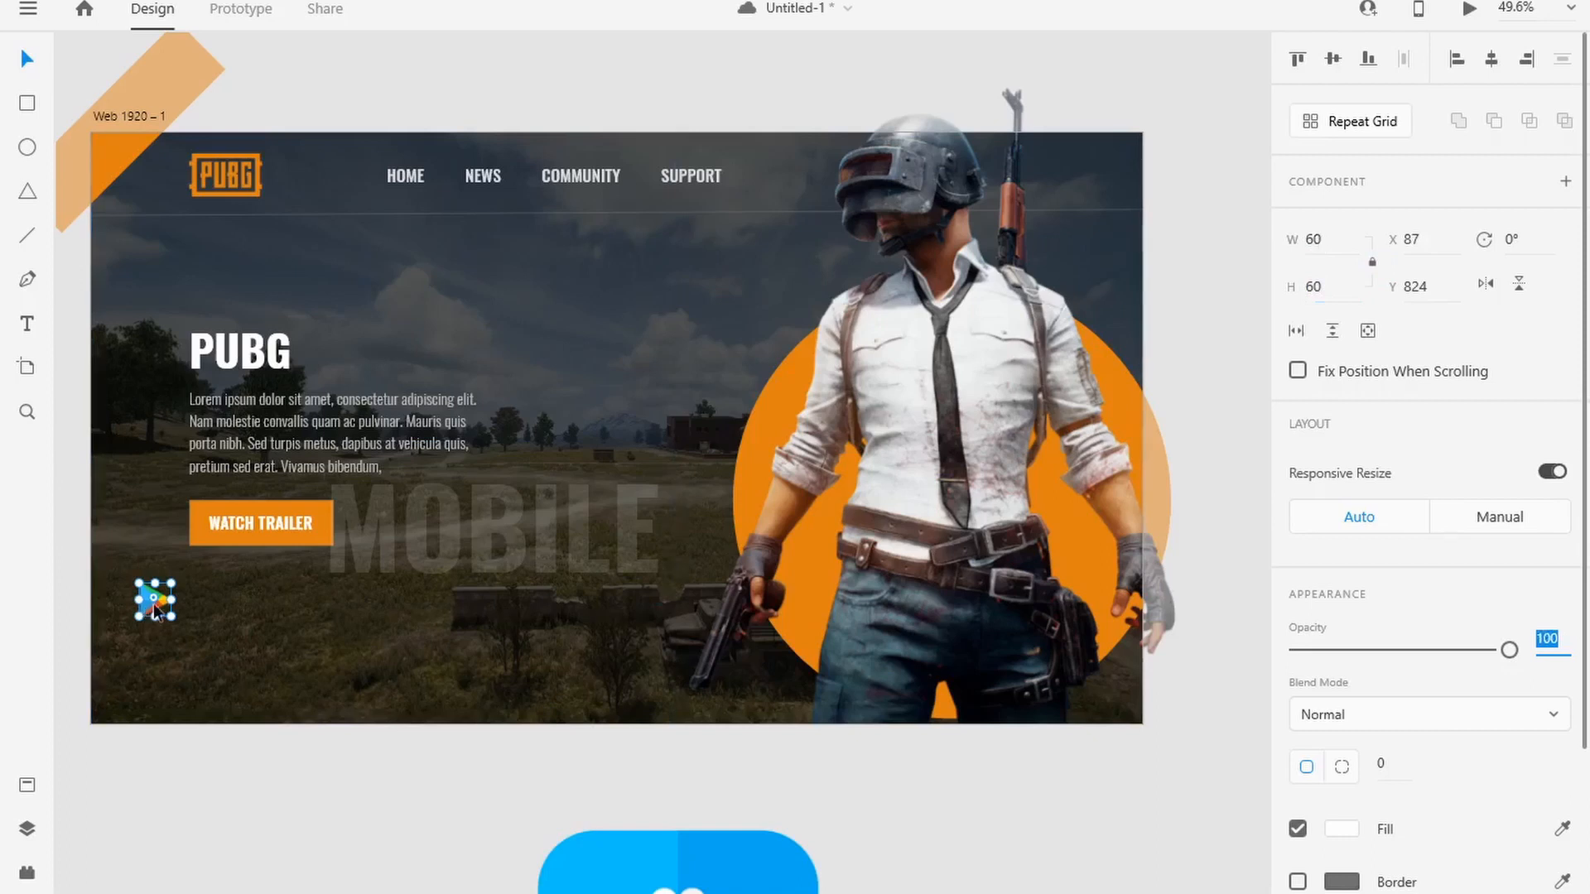
left_click_drag(155, 611, 136, 703)
Step: Resize the App Store icon to 60 × 60 and place it directly to the right of the Play Store icon
left_click_drag(668, 886, 525, 584)
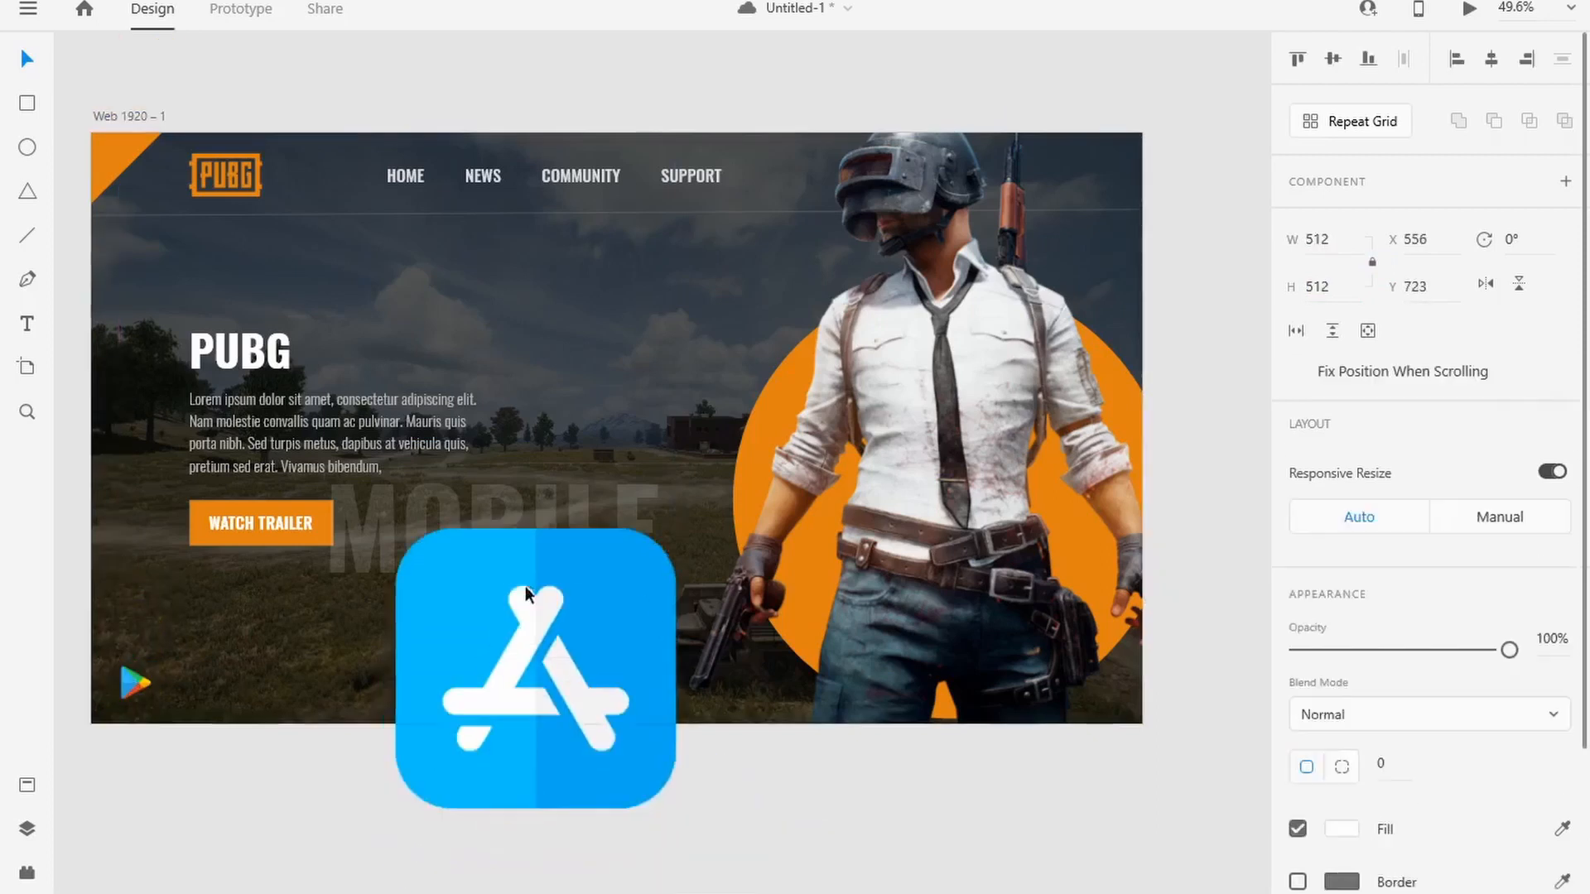
left_click(1314, 240)
type("40")
key("Tab")
type("40")
left_click_drag(405, 539, 191, 679)
left_click(1316, 241)
type("60")
key("Tab")
left_click(221, 736)
Step: Import pubg_PNG32 from the assets folder, shrink the Battlegrounds logo and place it at the artboard's bottom centre
key("alt+Tab")
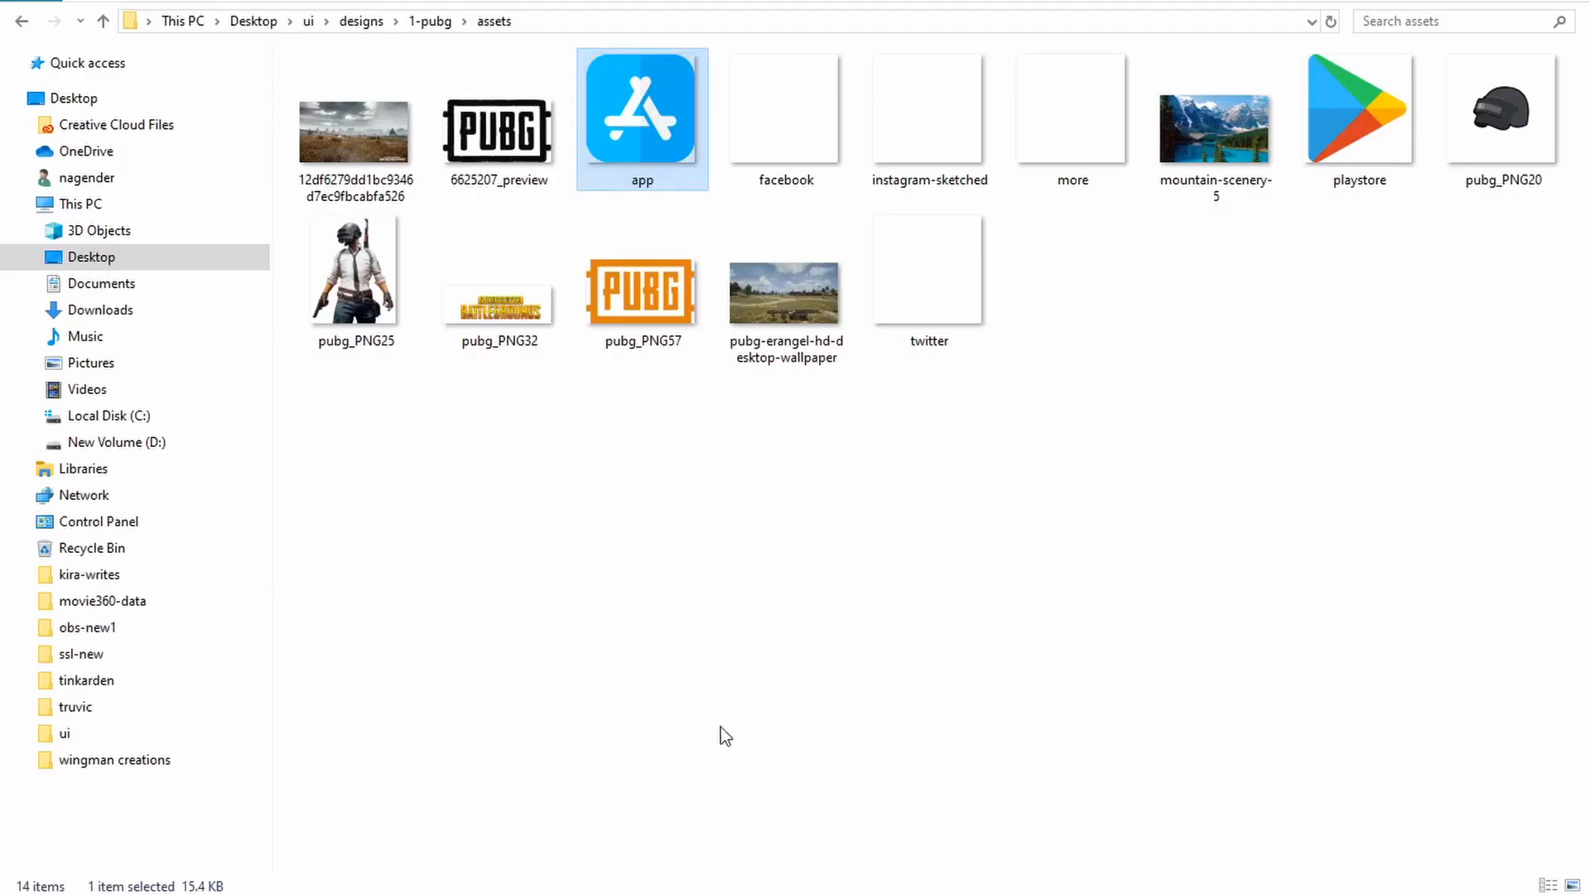
left_click_drag(500, 278, 637, 634)
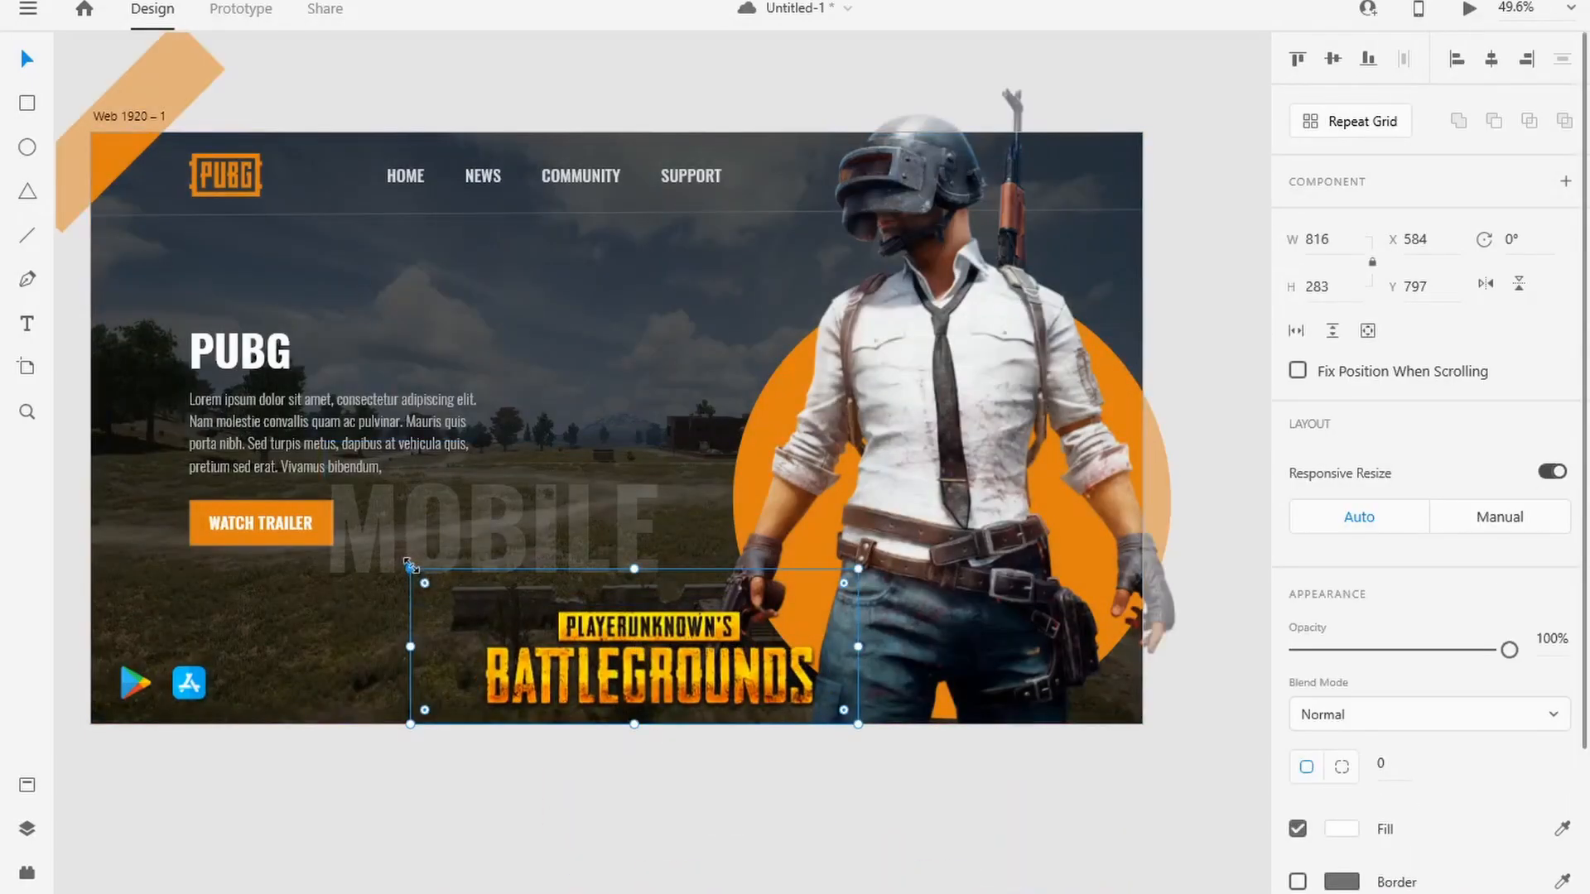
left_click_drag(410, 569, 609, 638)
left_click_drag(775, 694, 662, 684)
key("Escape")
Step: Import the facebook, instagram-sketched and twitter icons from the assets folder onto the canvas below the artboard
key("alt+Tab")
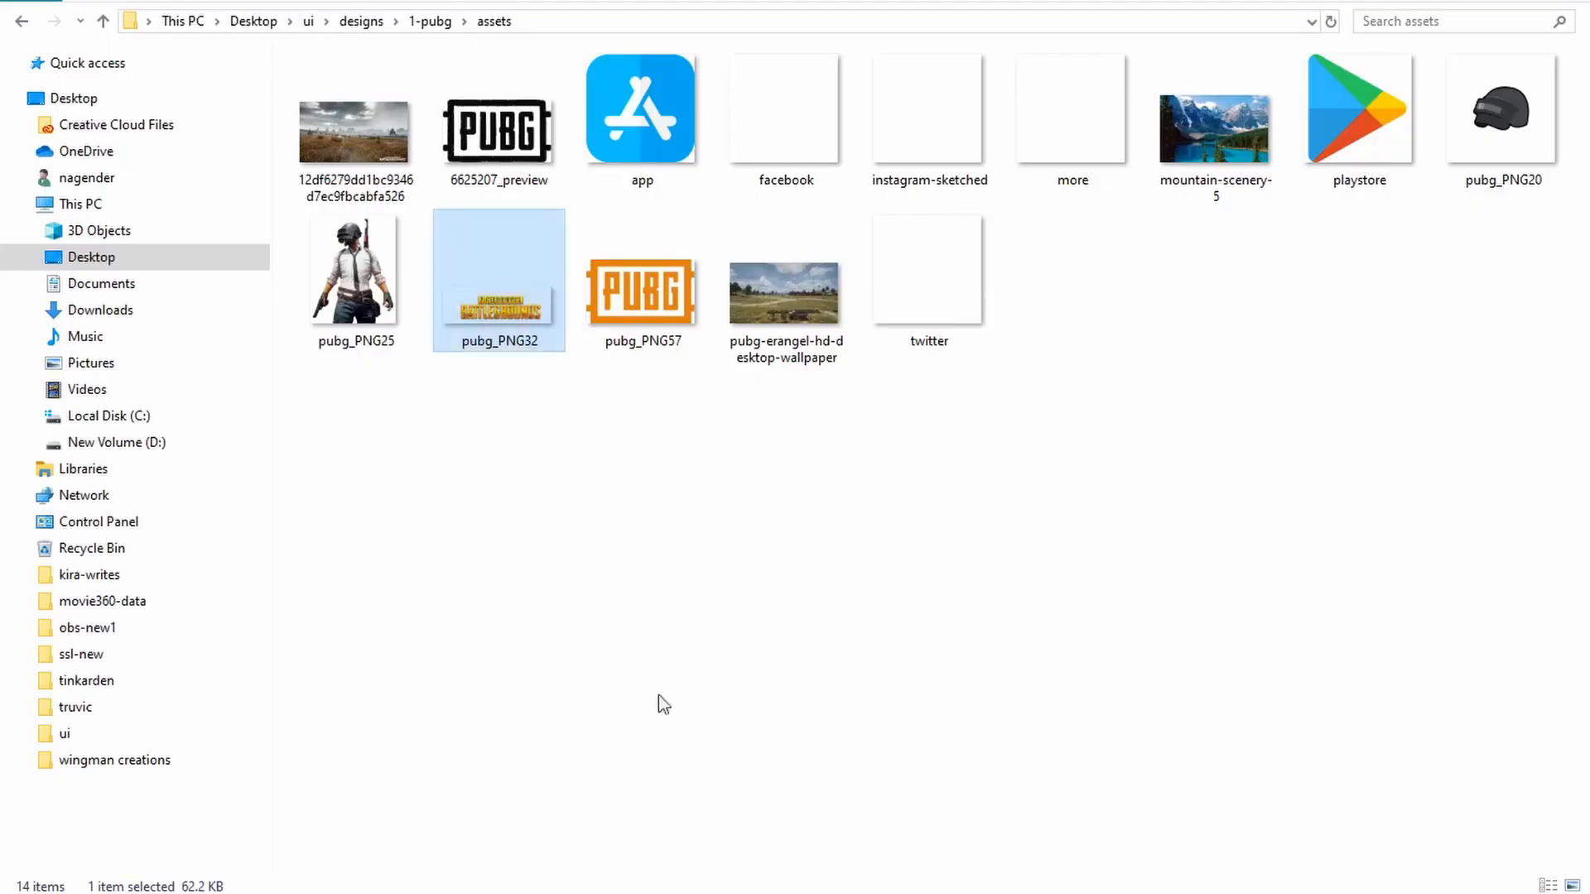
mouse_move(785, 115)
left_mouse_down()
mouse_move(1012, 713)
mouse_move(807, 647)
mouse_move(829, 874)
mouse_move(648, 801)
left_mouse_up()
key("alt+Tab")
key("alt+Tab")
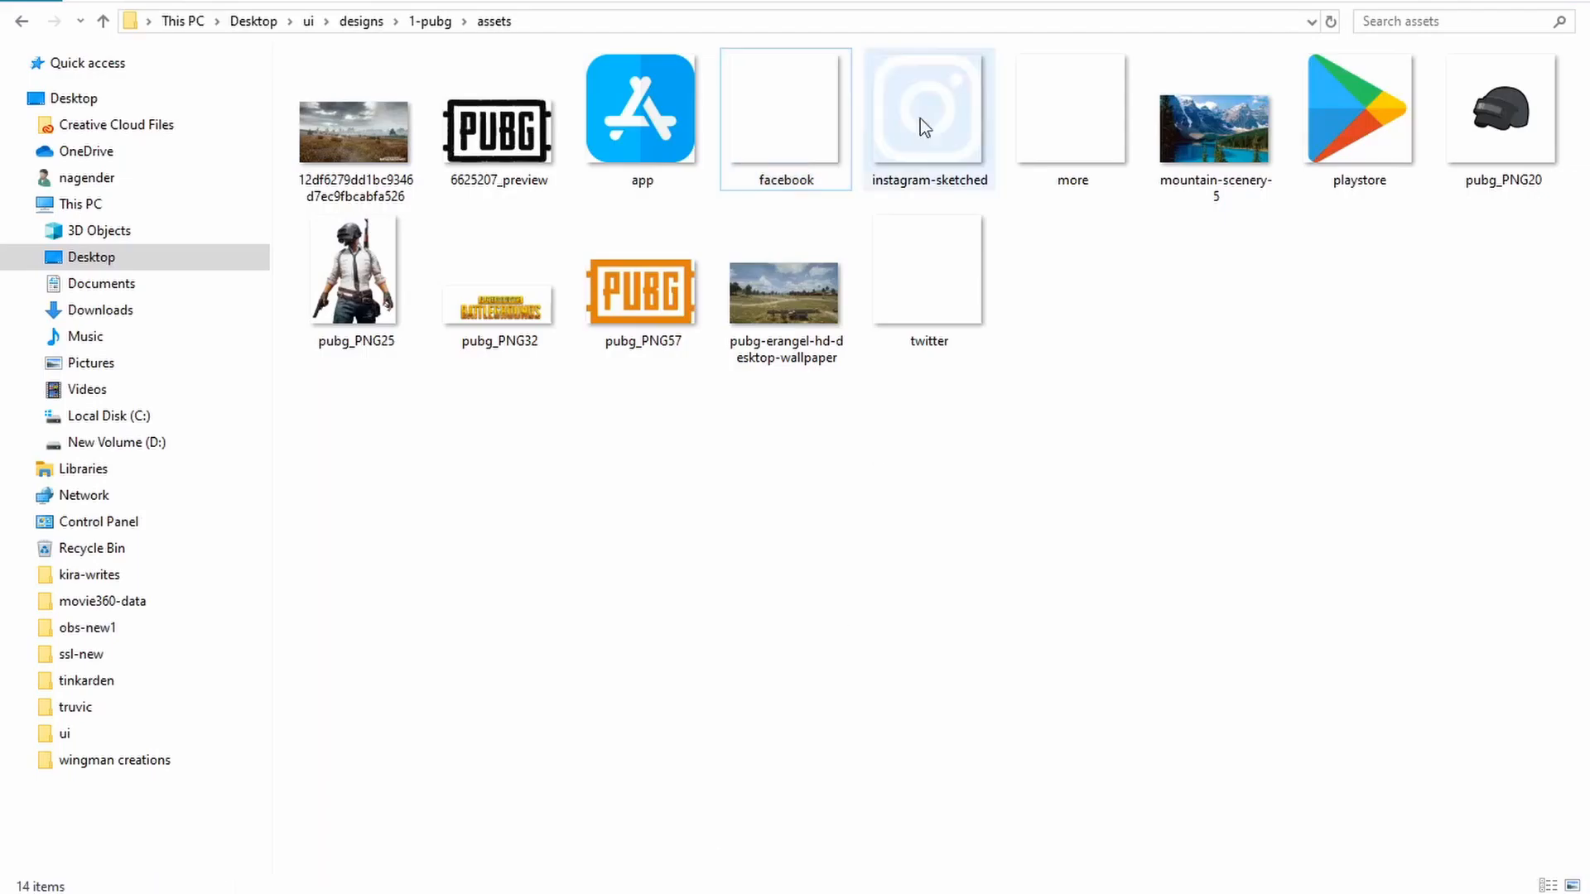
mouse_move(920, 118)
left_mouse_down()
mouse_move(1044, 885)
mouse_move(1027, 868)
left_mouse_up()
key("alt+Tab")
key("alt+Tab")
key("alt+Tab")
left_click_drag(929, 332, 439, 873)
Step: Resize the Facebook icon to 50 × 50 and place it at X 1436, Y 994 to the right of the Battlegrounds logo
left_click_drag(662, 809, 891, 531)
left_click_drag(990, 774, 741, 527)
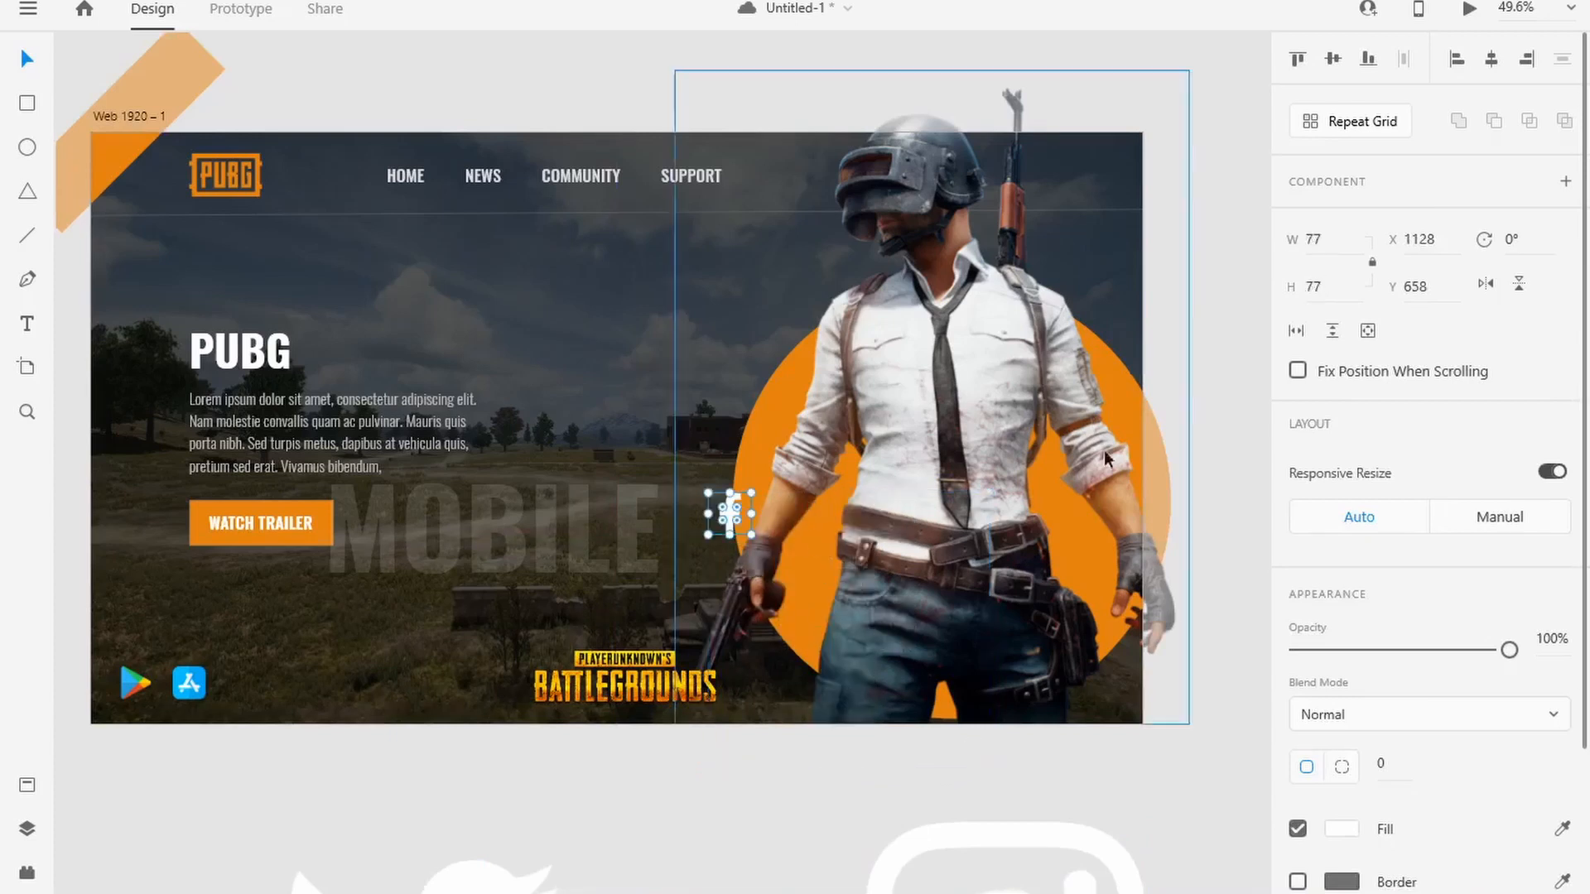
left_click(1328, 240)
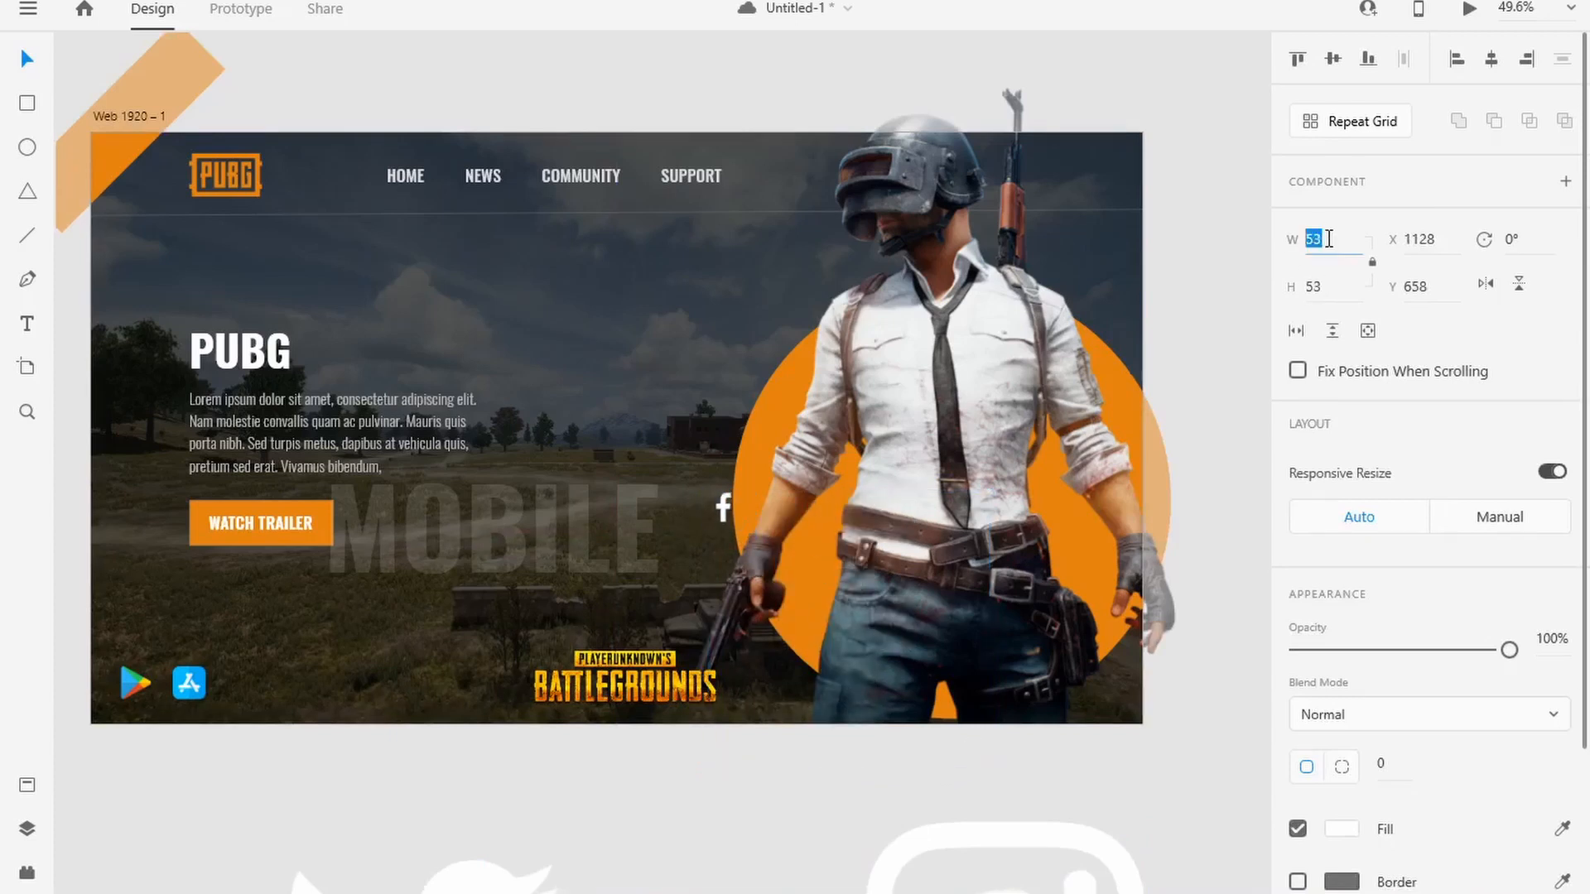
left_click(745, 778)
left_click_drag(723, 509, 891, 691)
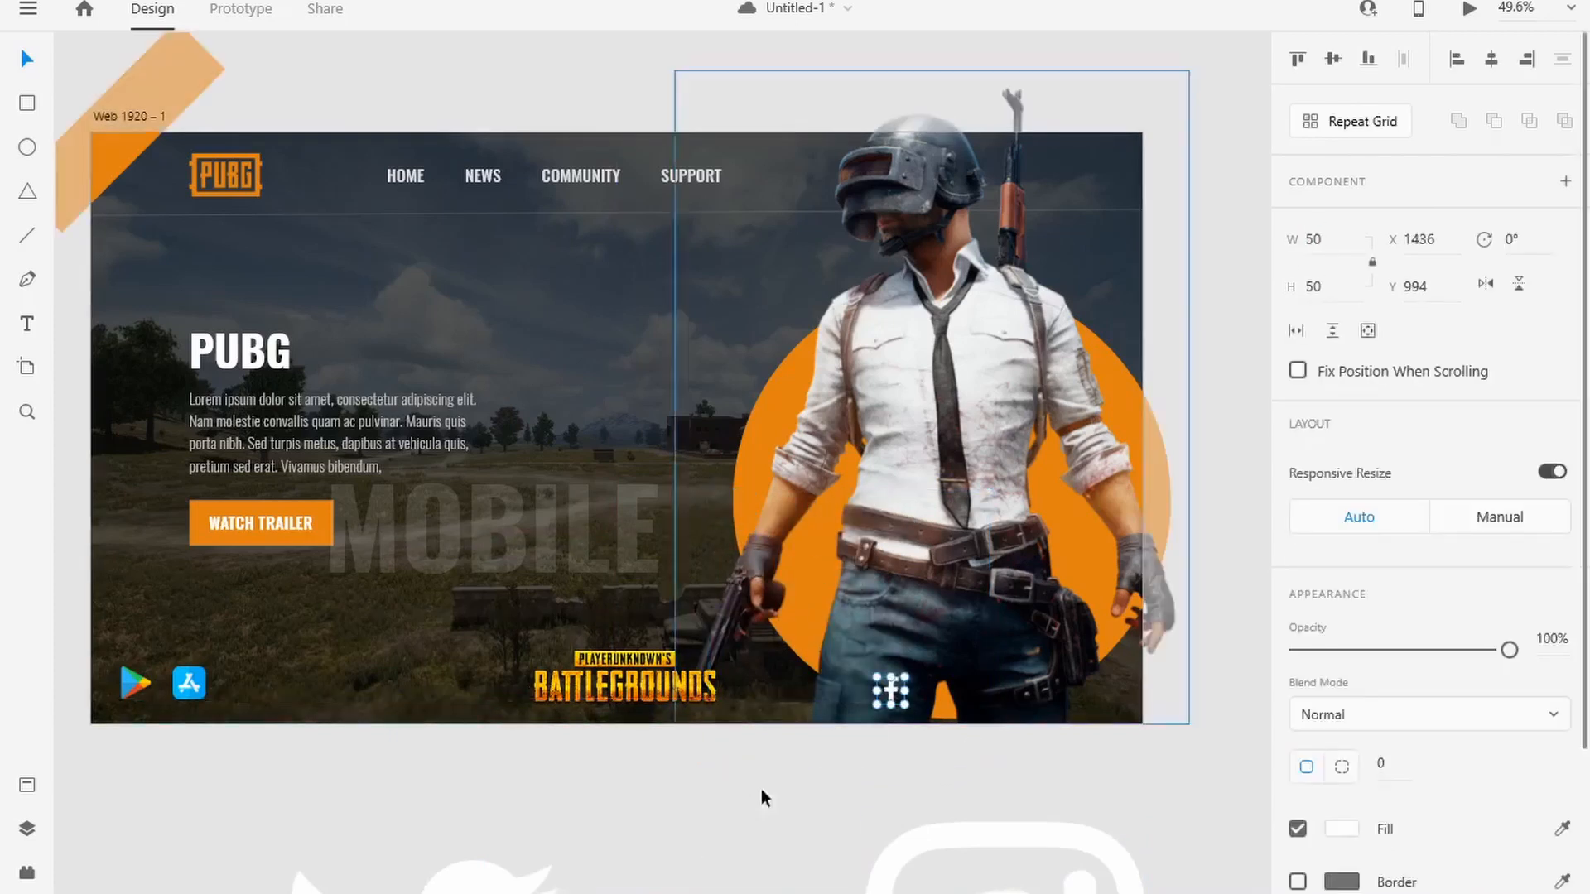
Step: Place the Twitter and Instagram icons on the artboard and resize each to 50 × 50
left_click(760, 789)
left_click_drag(520, 873, 862, 375)
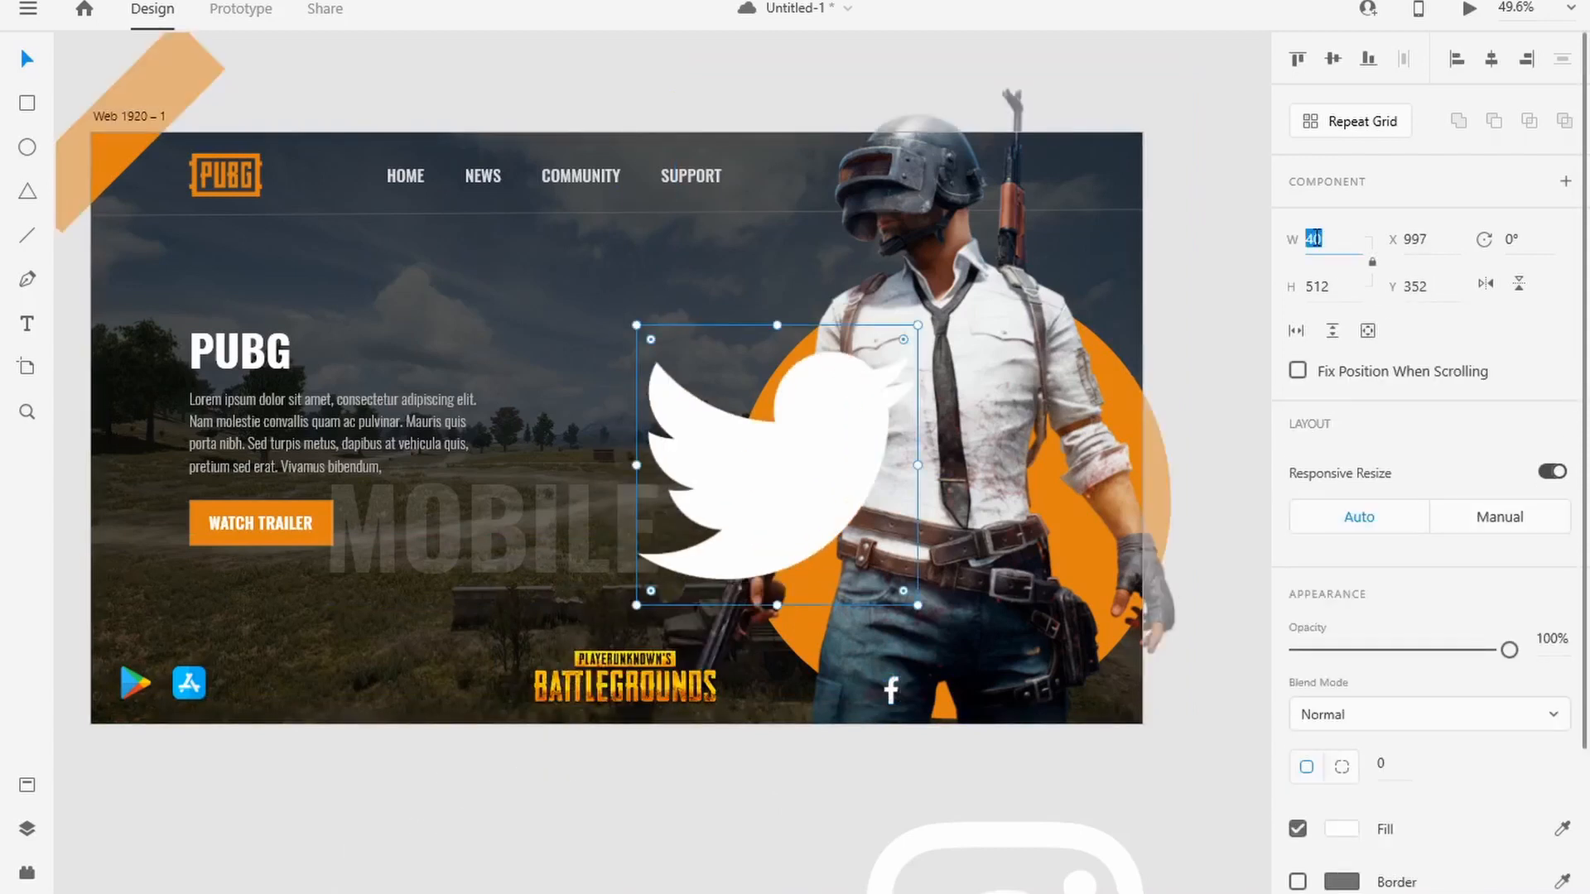
key("Return")
left_click_drag(1006, 861, 903, 420)
left_click(1317, 238)
type("50")
key("Tab")
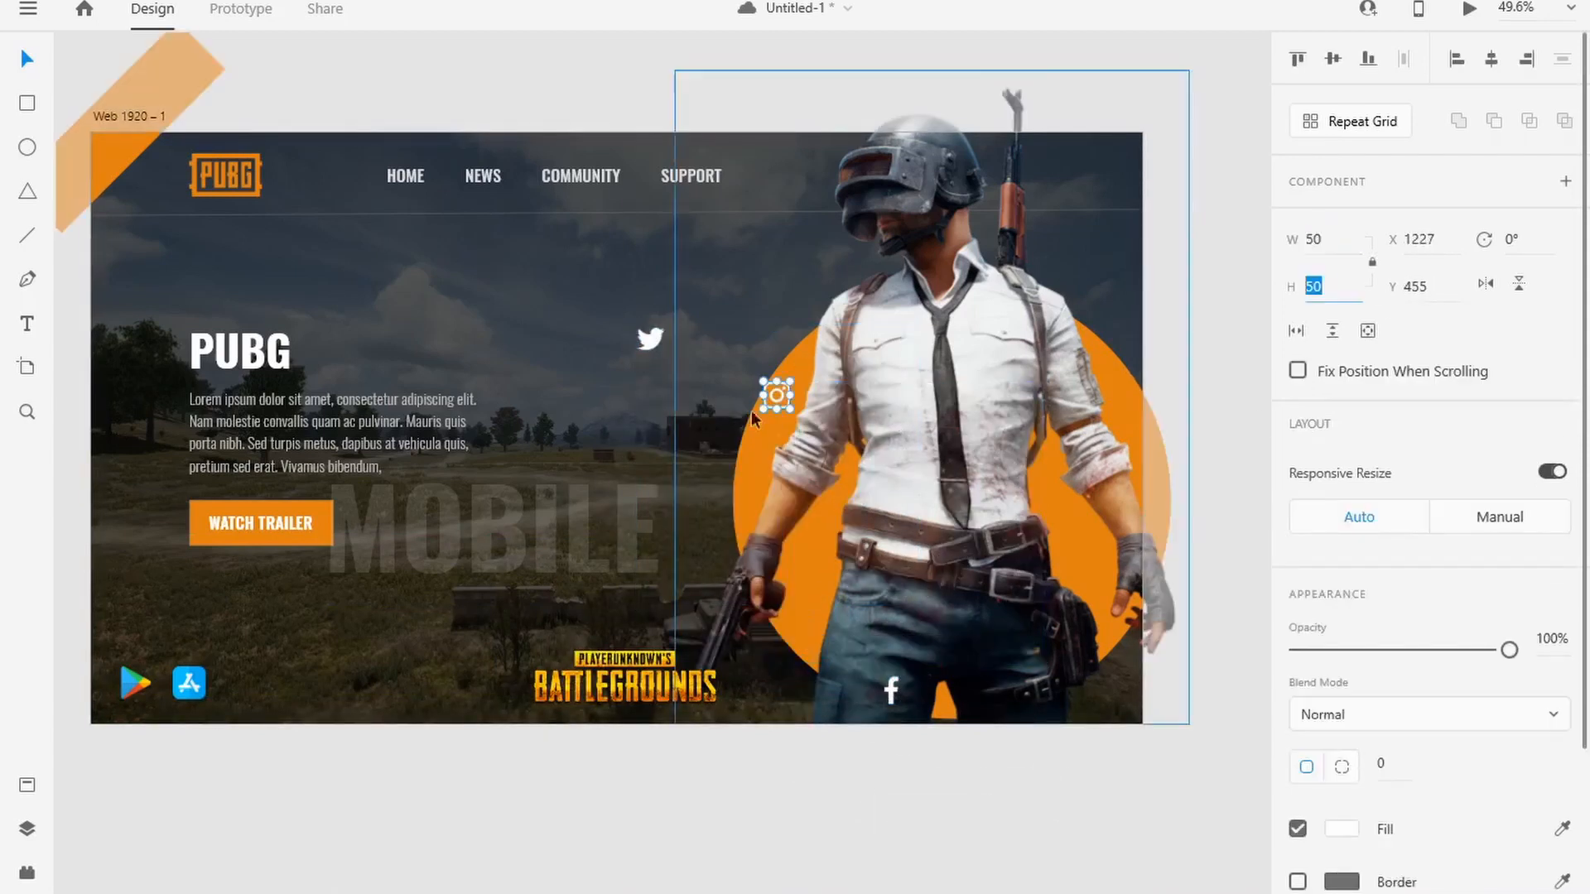
Step: Line up the Facebook, Instagram and Twitter icons at the artboard's bottom right with 48 px gaps, Facebook at X 1631, Y 994
left_click_drag(649, 338, 1101, 690)
left_click_drag(780, 399, 1065, 704)
left_click_drag(895, 696, 1002, 695)
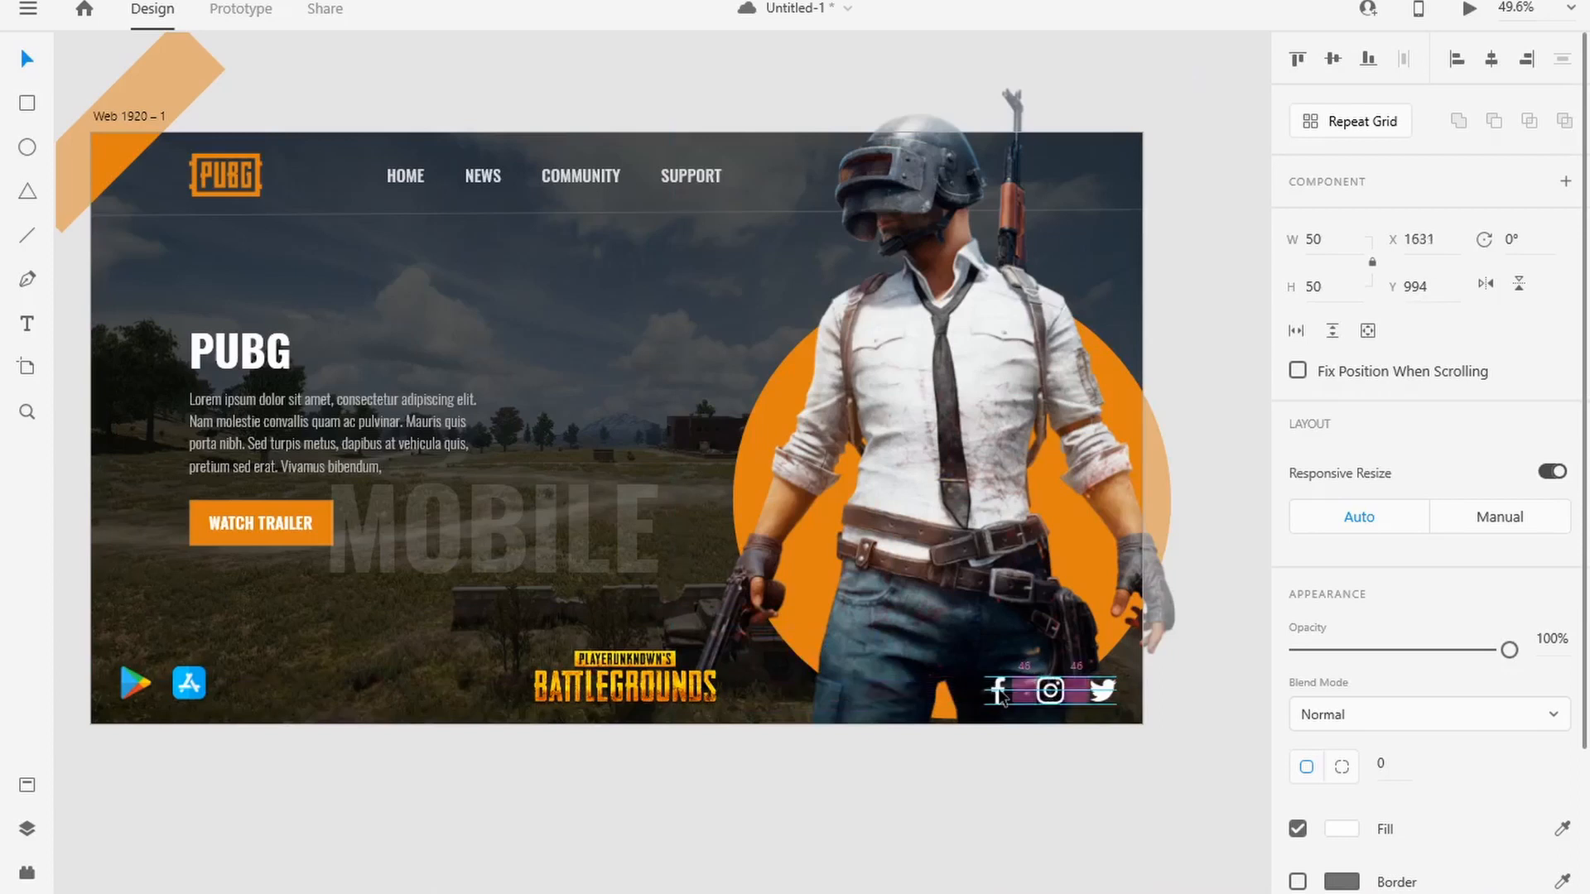
left_click(1042, 766)
Step: Resize the Twitter icon to 45 × 45 and the Instagram icon to 46 × 46
left_click(1104, 695)
left_click(1319, 240)
type("45")
key("Return")
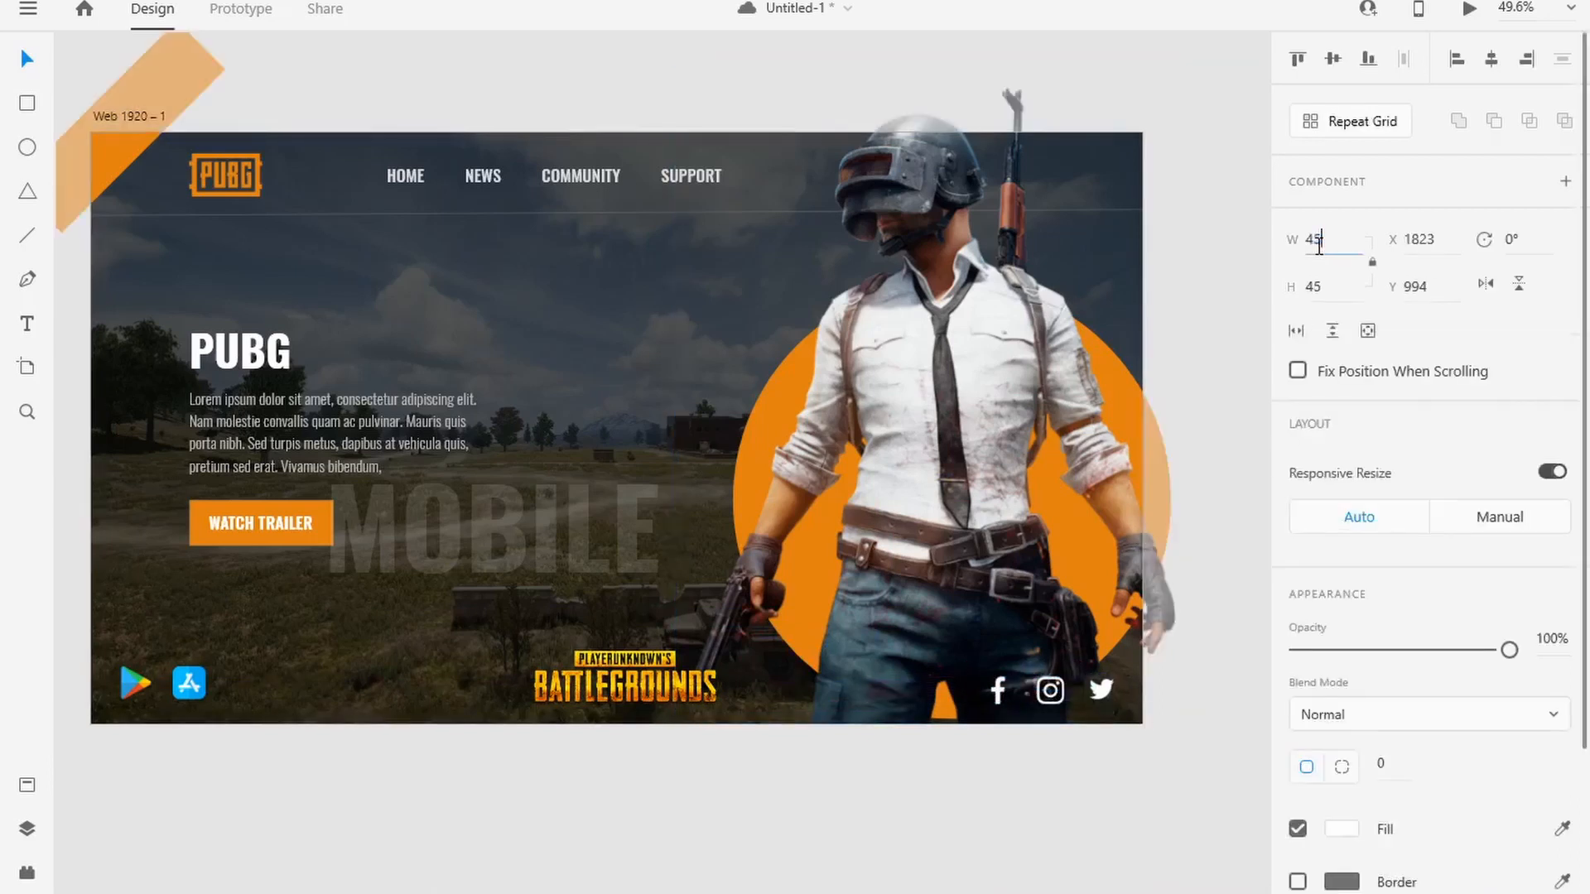
type("46")
key("Return")
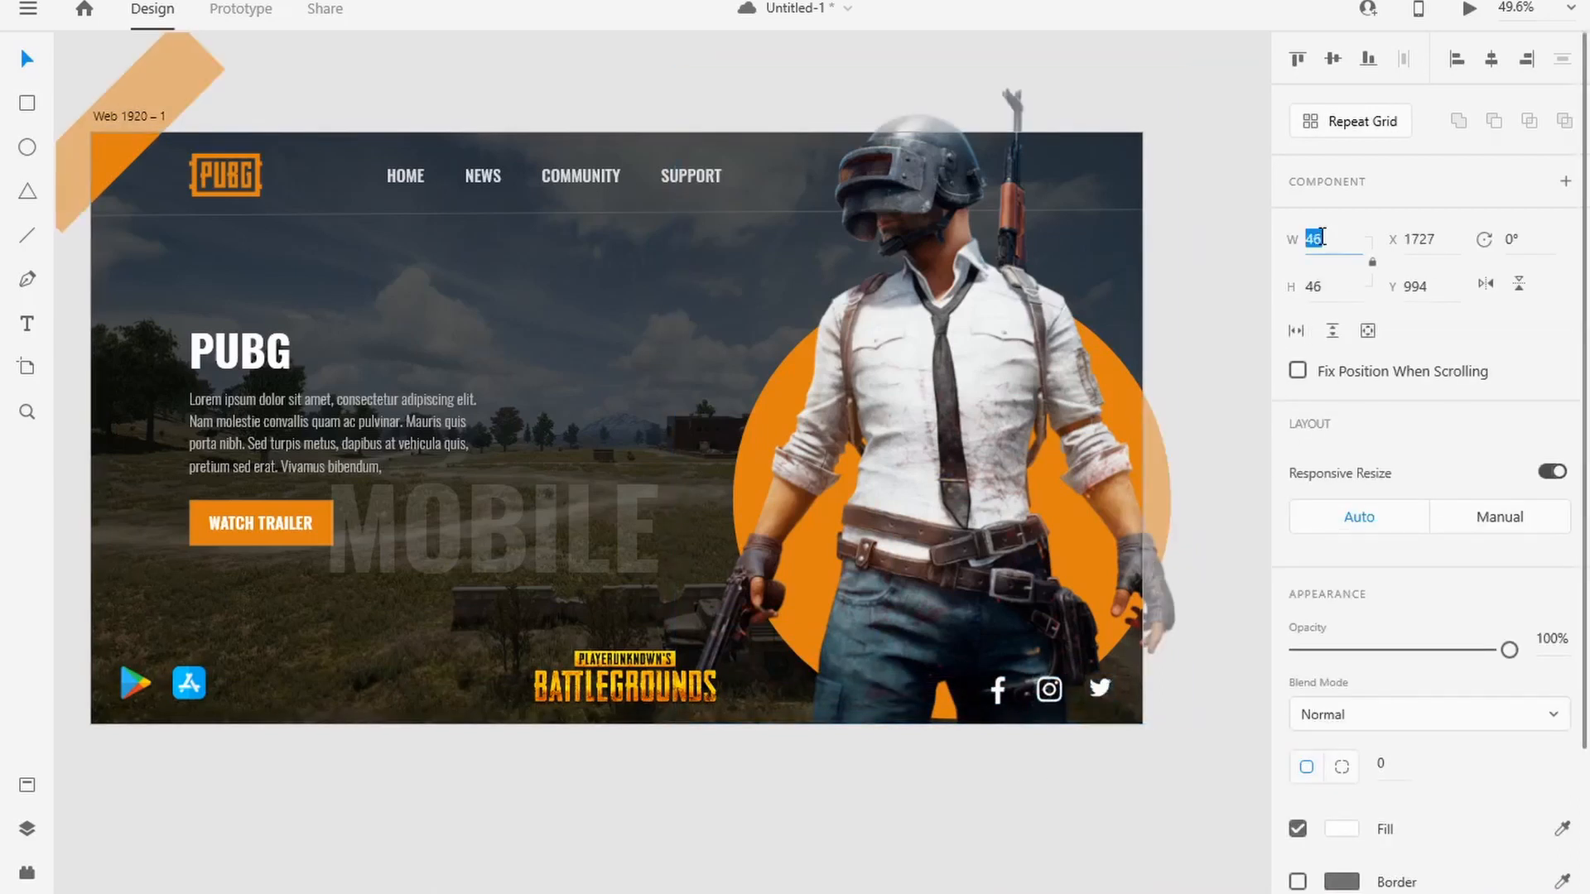
left_click(1010, 835)
Step: Resize the Facebook icon proportionally to a width of 44
left_click(1001, 693)
left_click(1321, 239)
type("44")
key("Return")
left_click(1113, 750)
Step: Realign the Twitter, Instagram and Facebook icons in an evenly spaced row at the artboard's bottom right corner
scroll(1114, 737, "up", 4)
left_click_drag(1081, 631, 1109, 648)
left_click_drag(948, 625, 999, 641)
left_click_drag(789, 633, 866, 650)
left_click(921, 785)
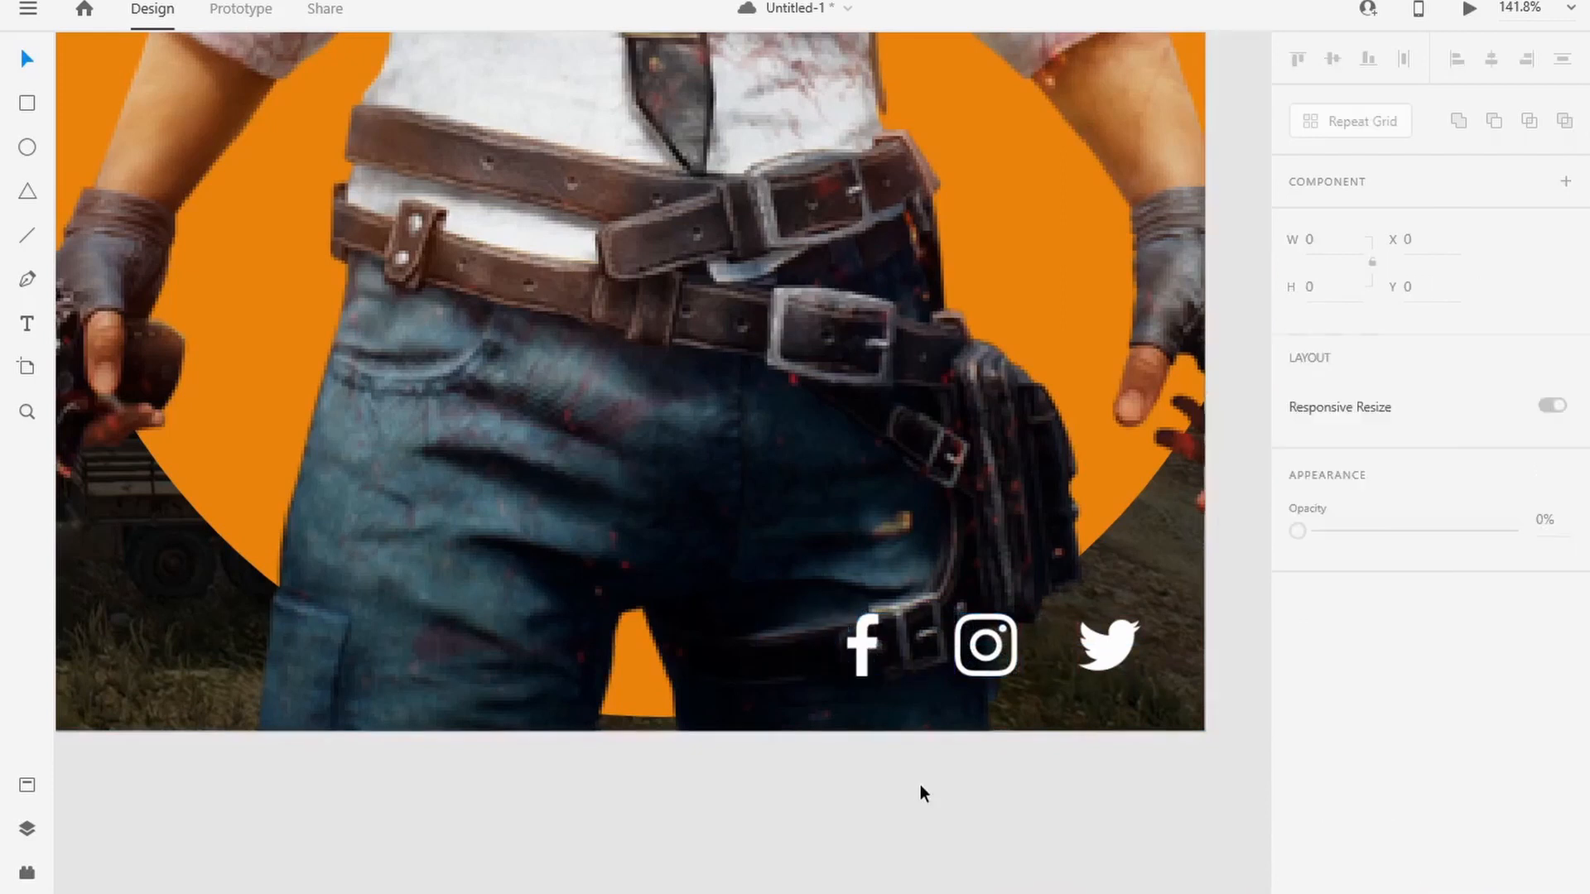
Step: Save the design as a cloud document named PUBG-REC
scroll(579, 605, "down", 5)
left_click_drag(378, 470, 660, 563)
scroll(586, 581, "up", 1)
scroll(291, 472, "up", 1)
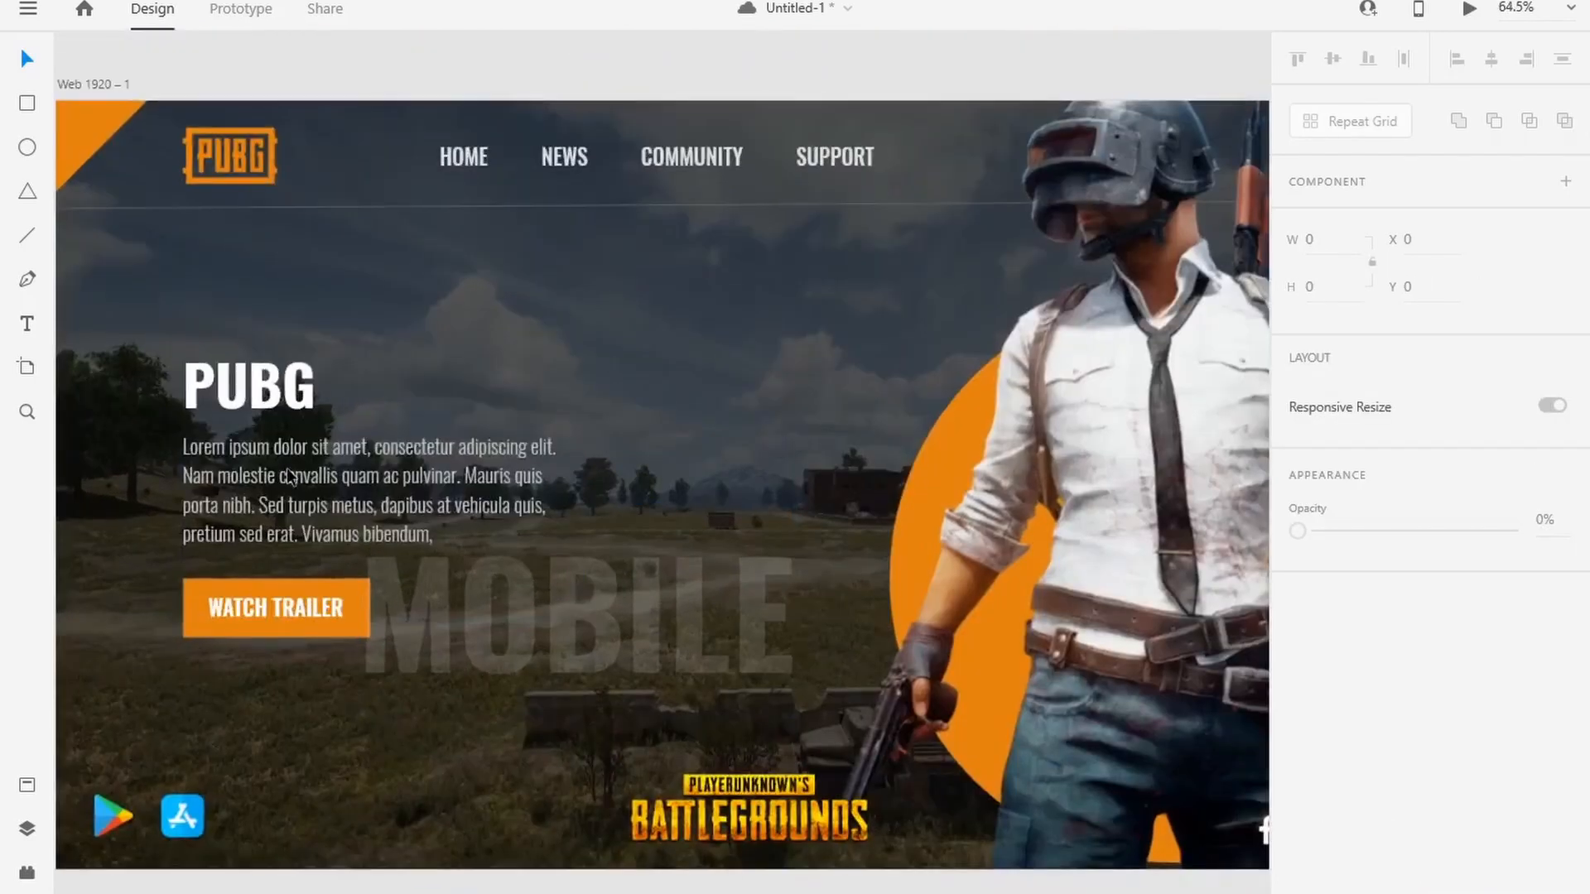
scroll(338, 476, "down", 1)
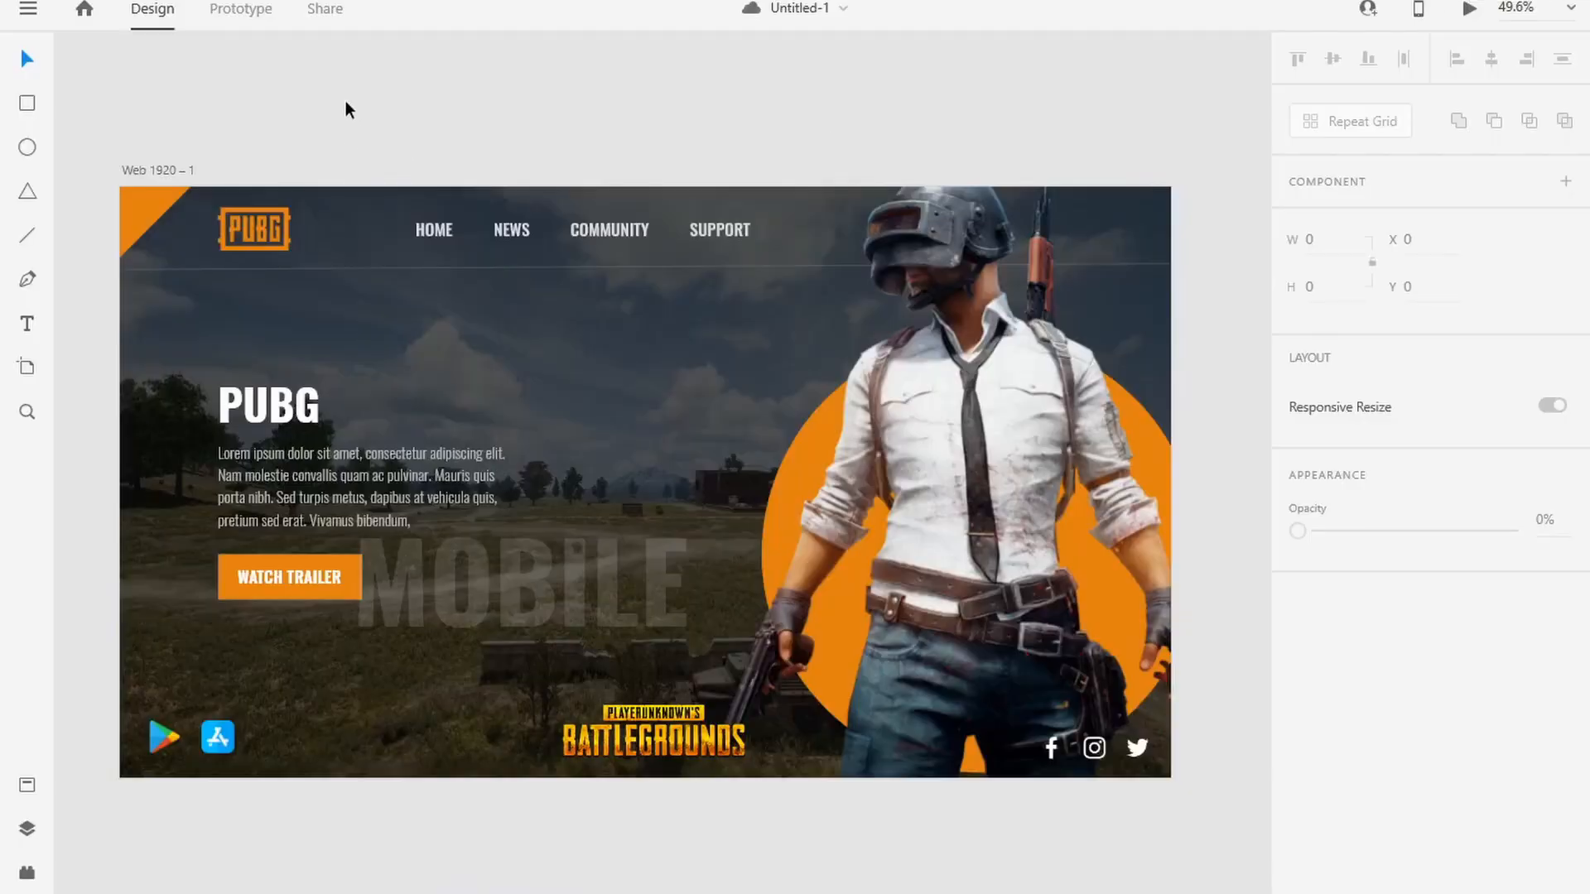
key("ctrl+s")
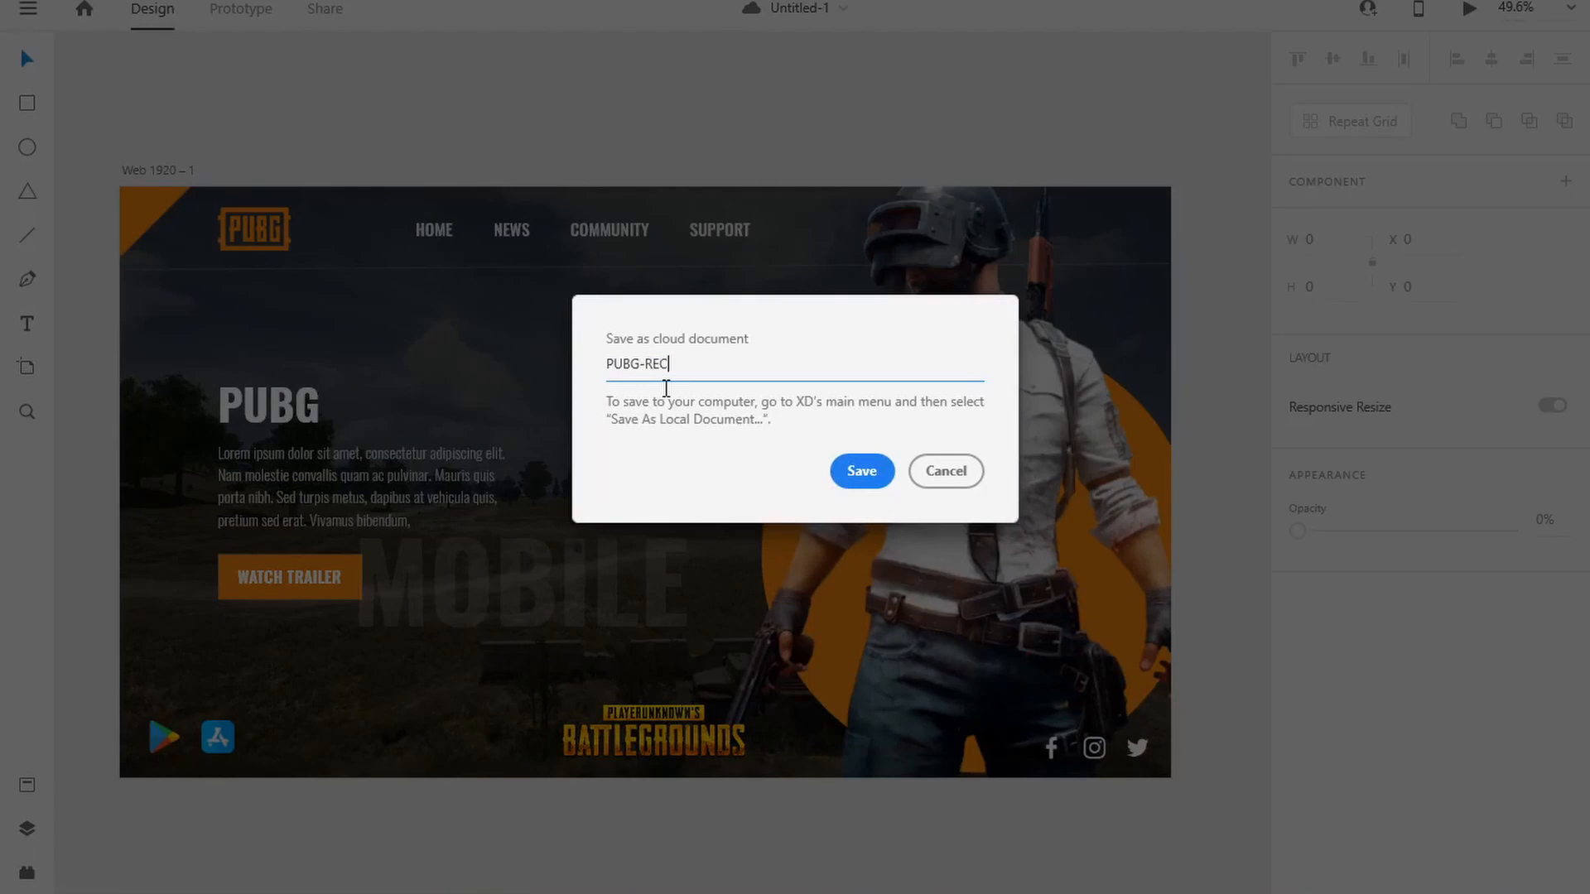
key("Return")
Step: Export all artboards as PNG for Design at 1x into the tenx-mock folder
left_click(27, 9)
mouse_move(99, 708)
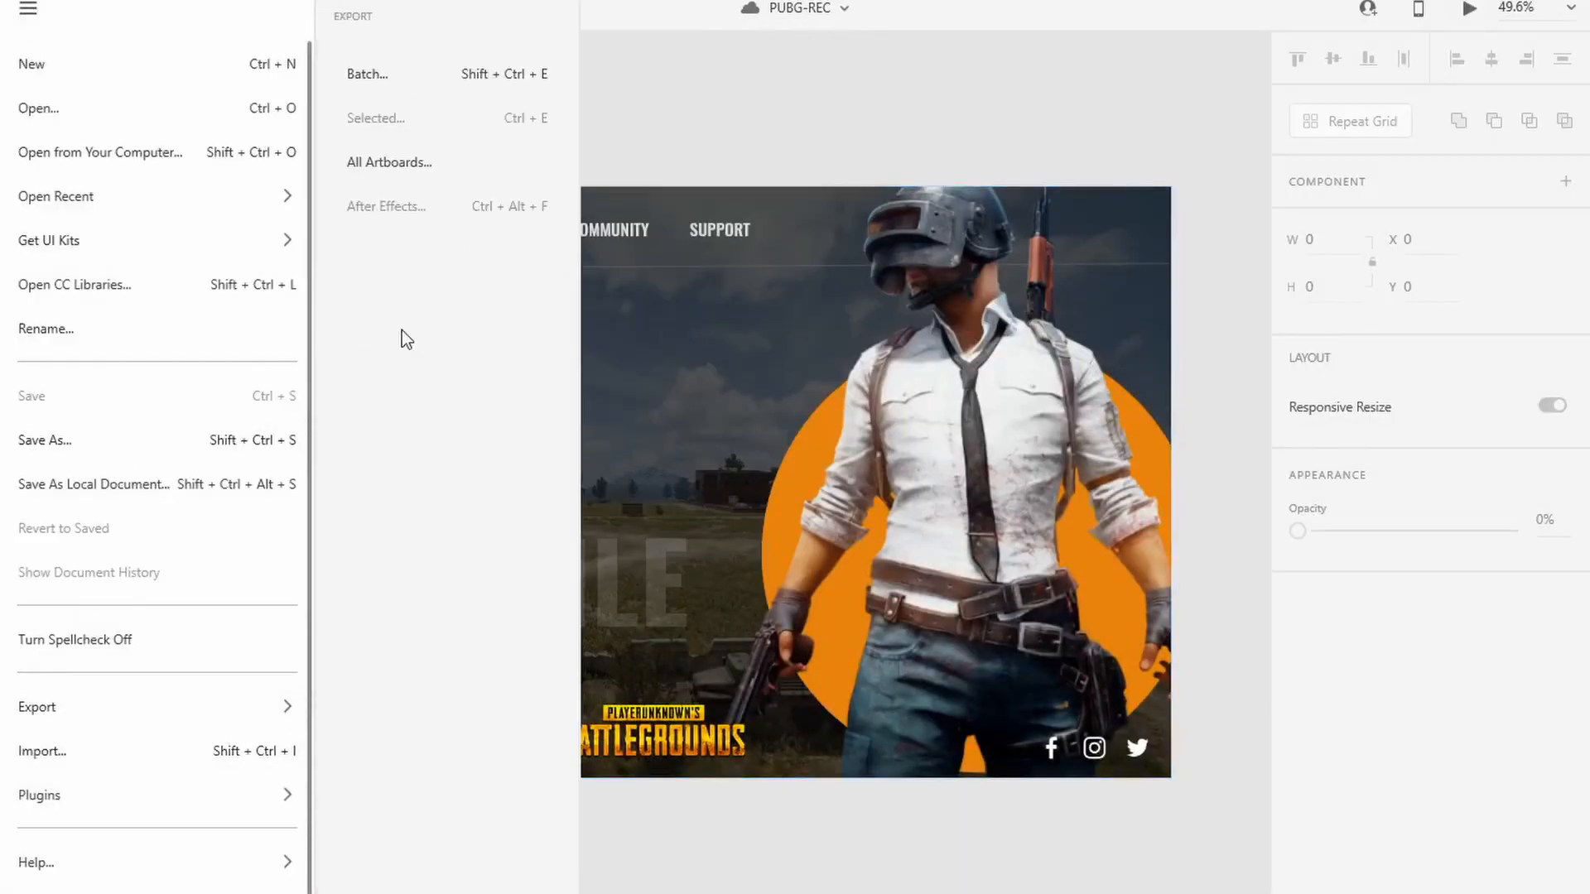
left_click(389, 162)
left_click(838, 619)
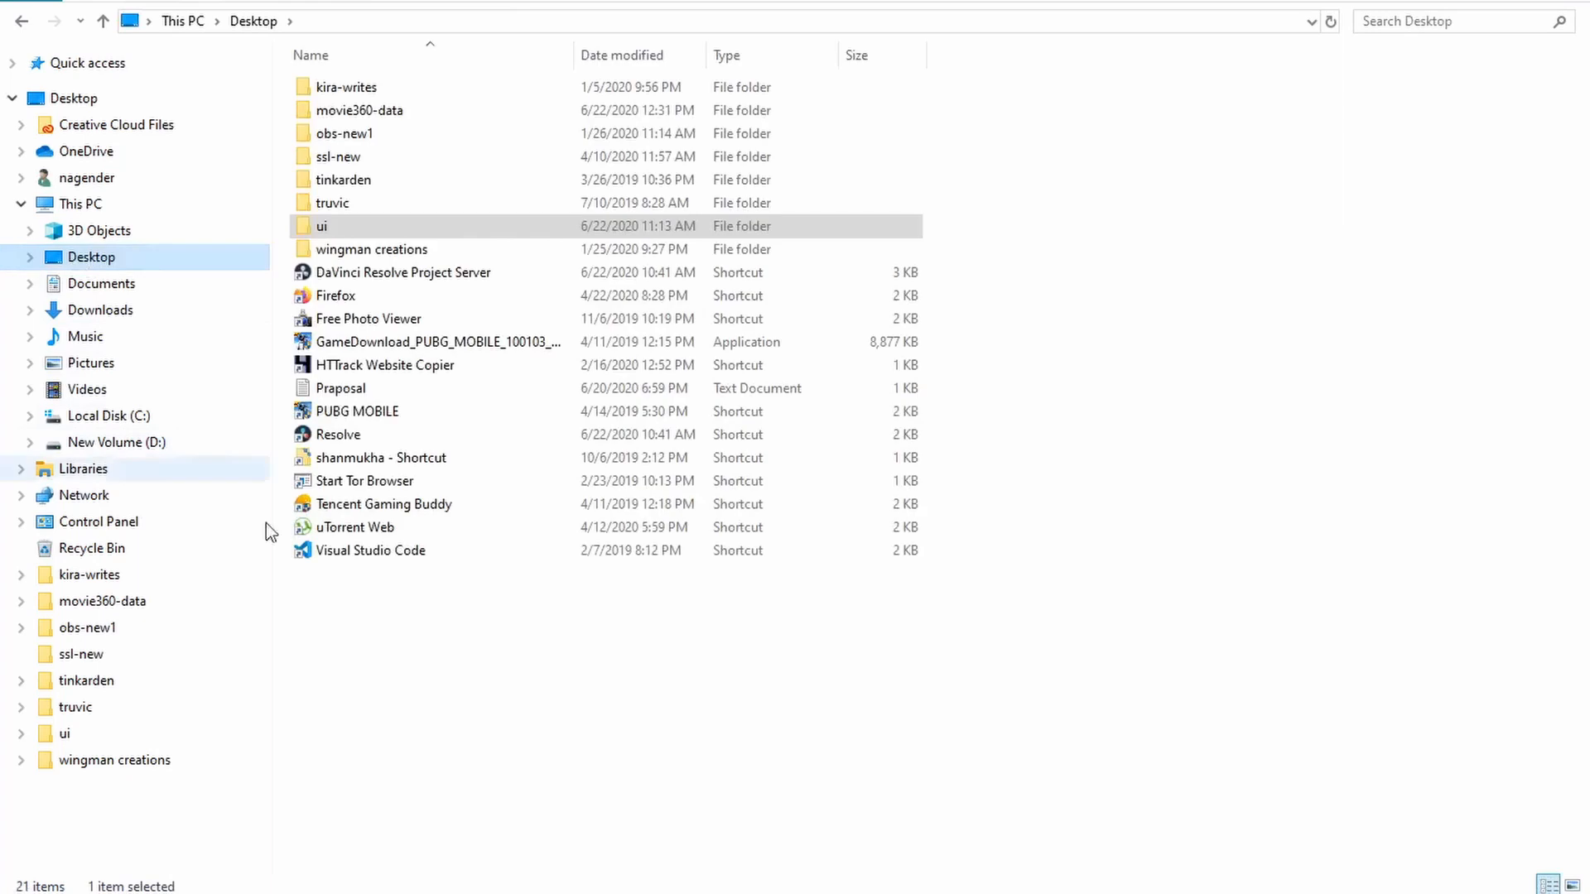
Step: Switch to File Explorer and open the tenx-mock folder inside Pictures > Camera Roll
left_click(89, 363)
double_click(345, 112)
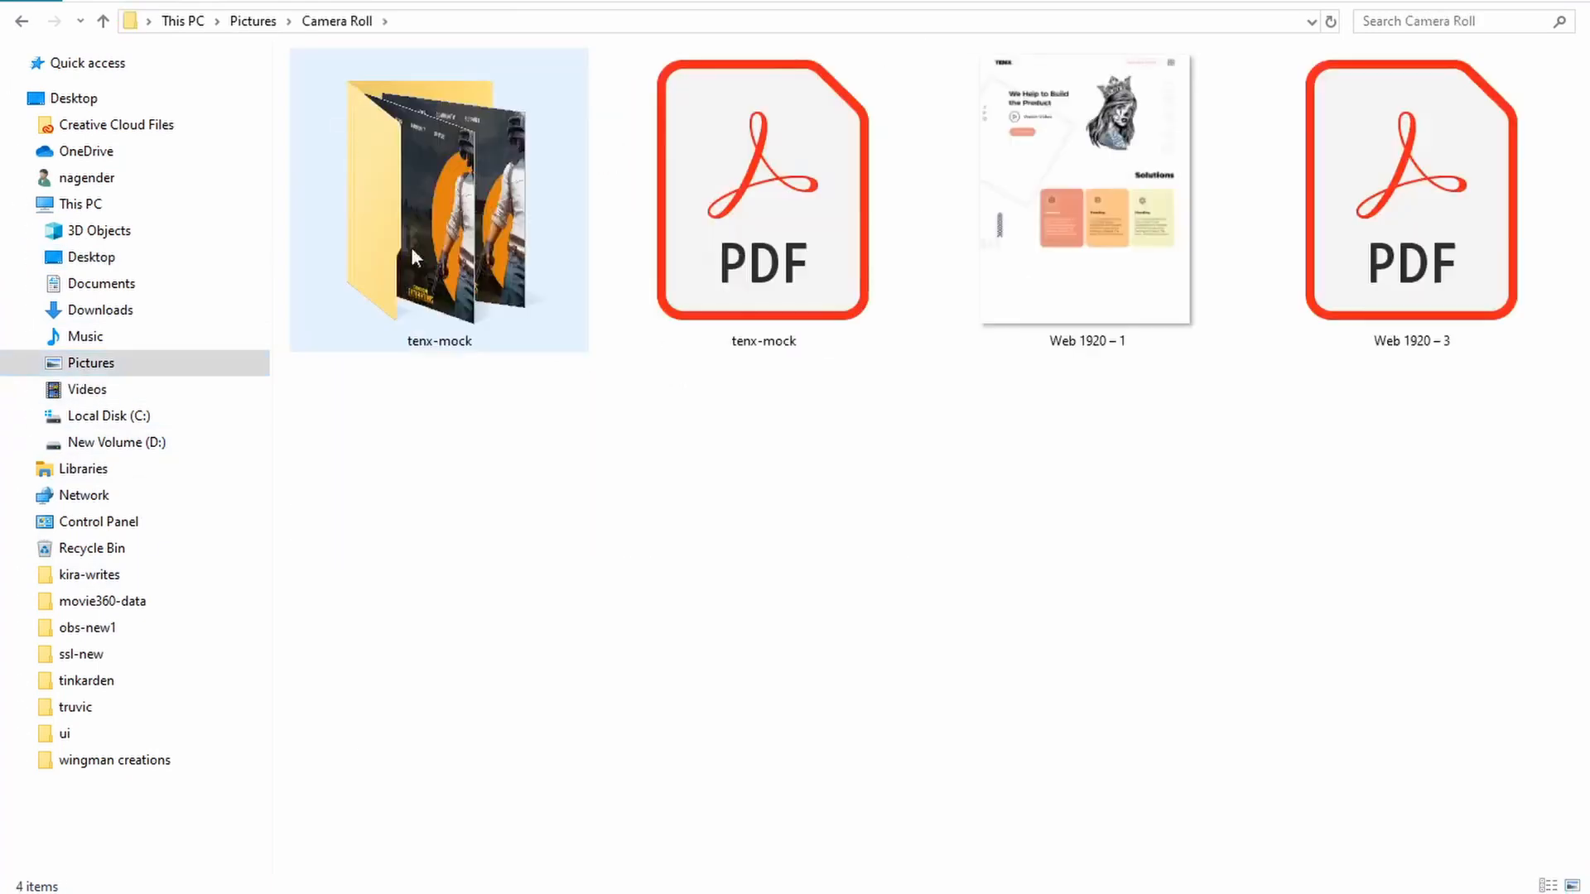
double_click(411, 247)
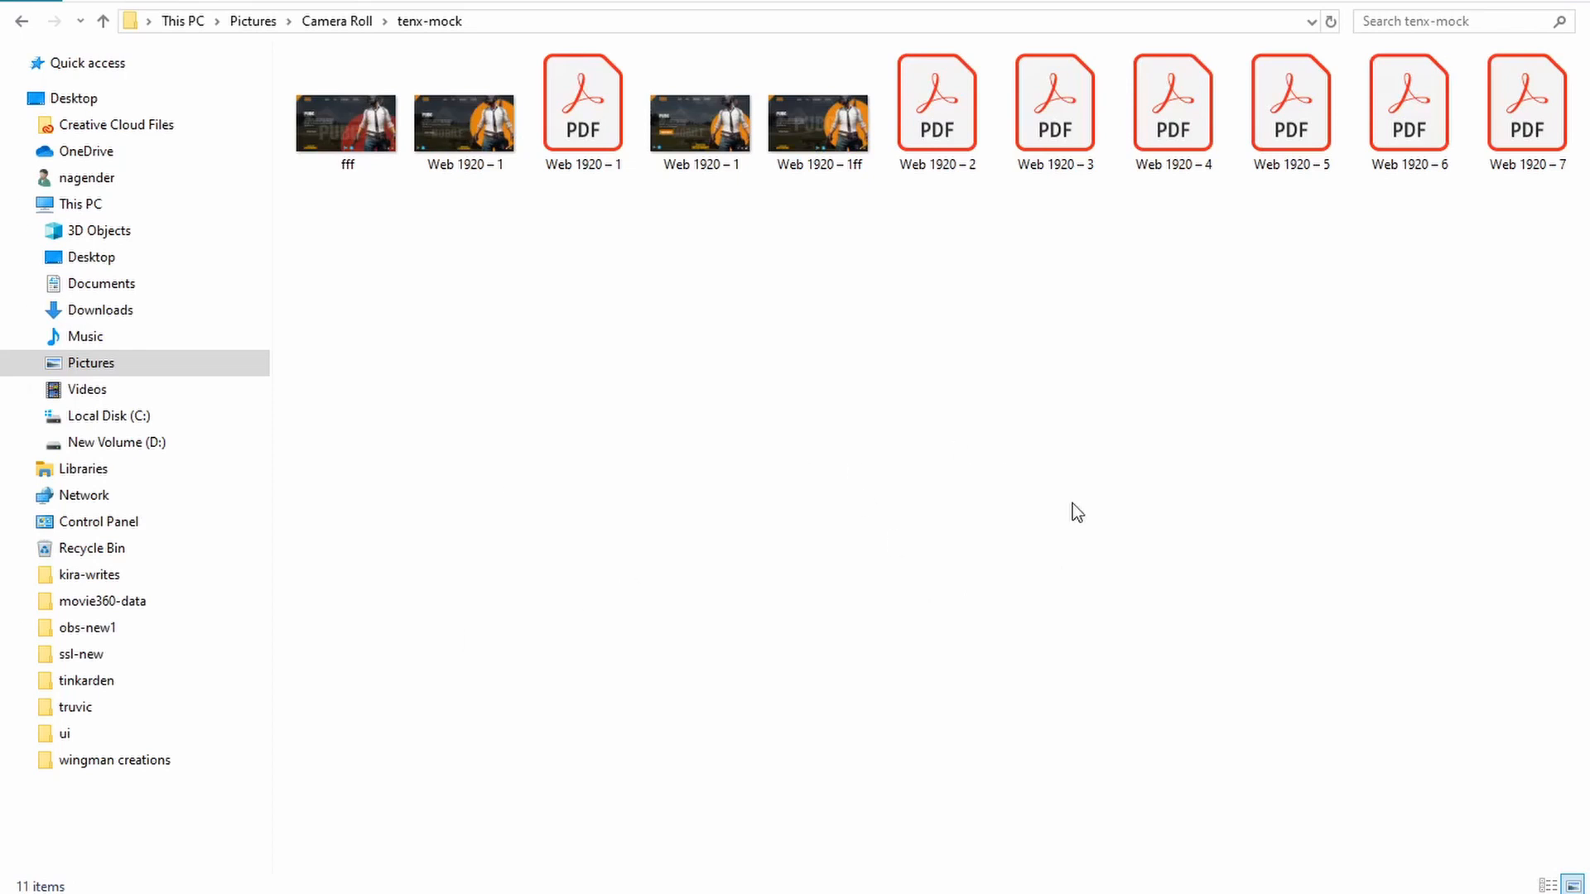
left_click_drag(664, 314, 815, 157)
mouse_move(715, 444)
left_mouse_down()
mouse_move(754, 378)
mouse_move(816, 157)
left_mouse_up()
left_click_drag(674, 461, 816, 153)
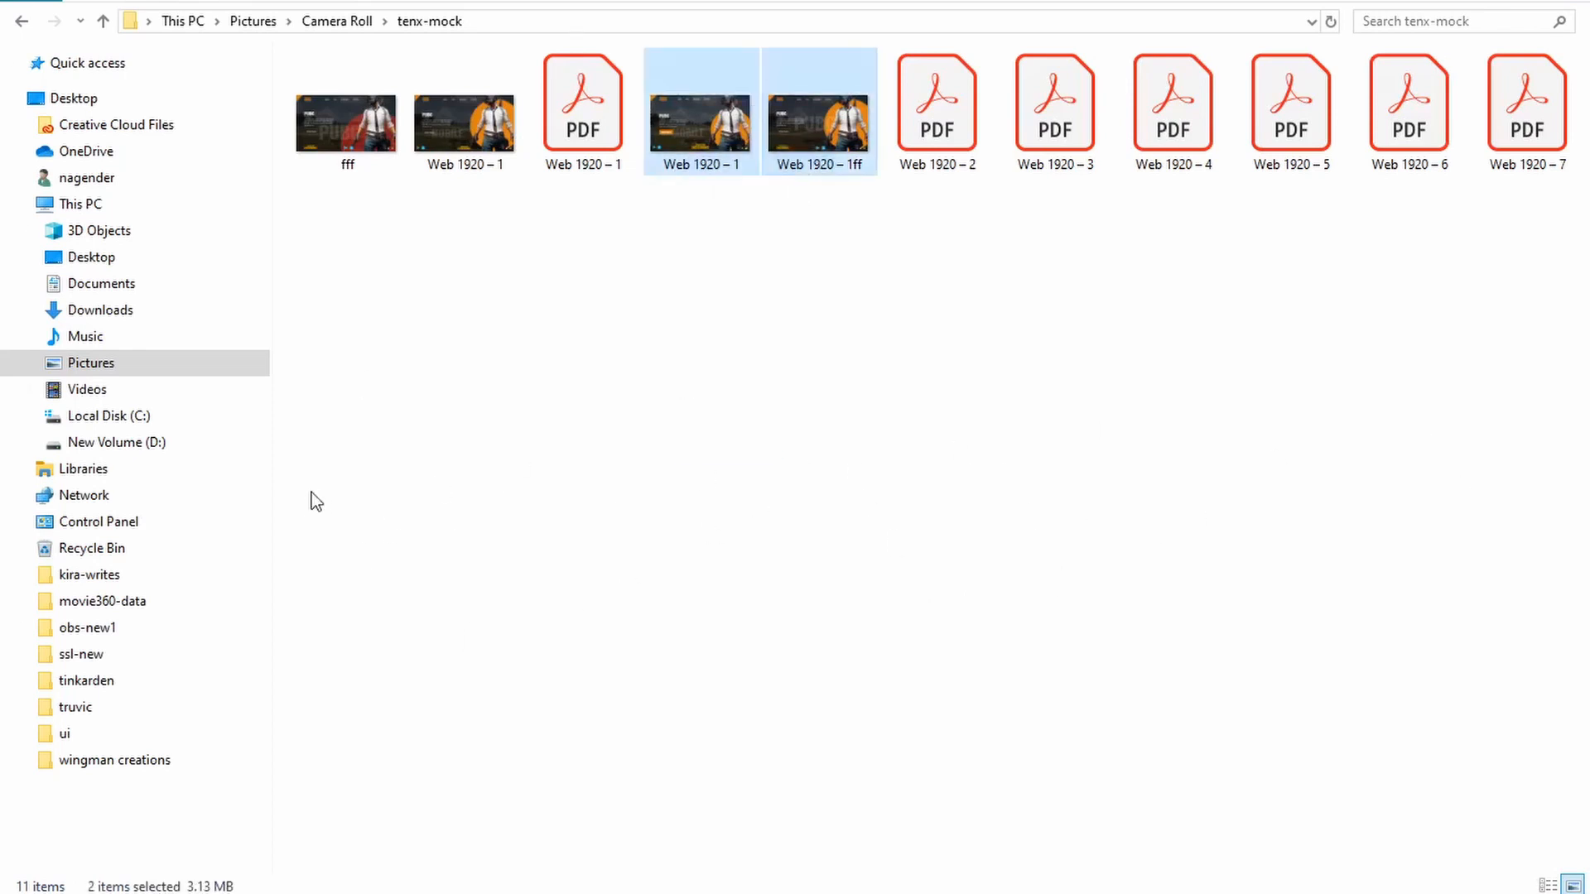
left_click_drag(310, 493, 464, 154)
left_click_drag(679, 432, 834, 149)
left_click(719, 404)
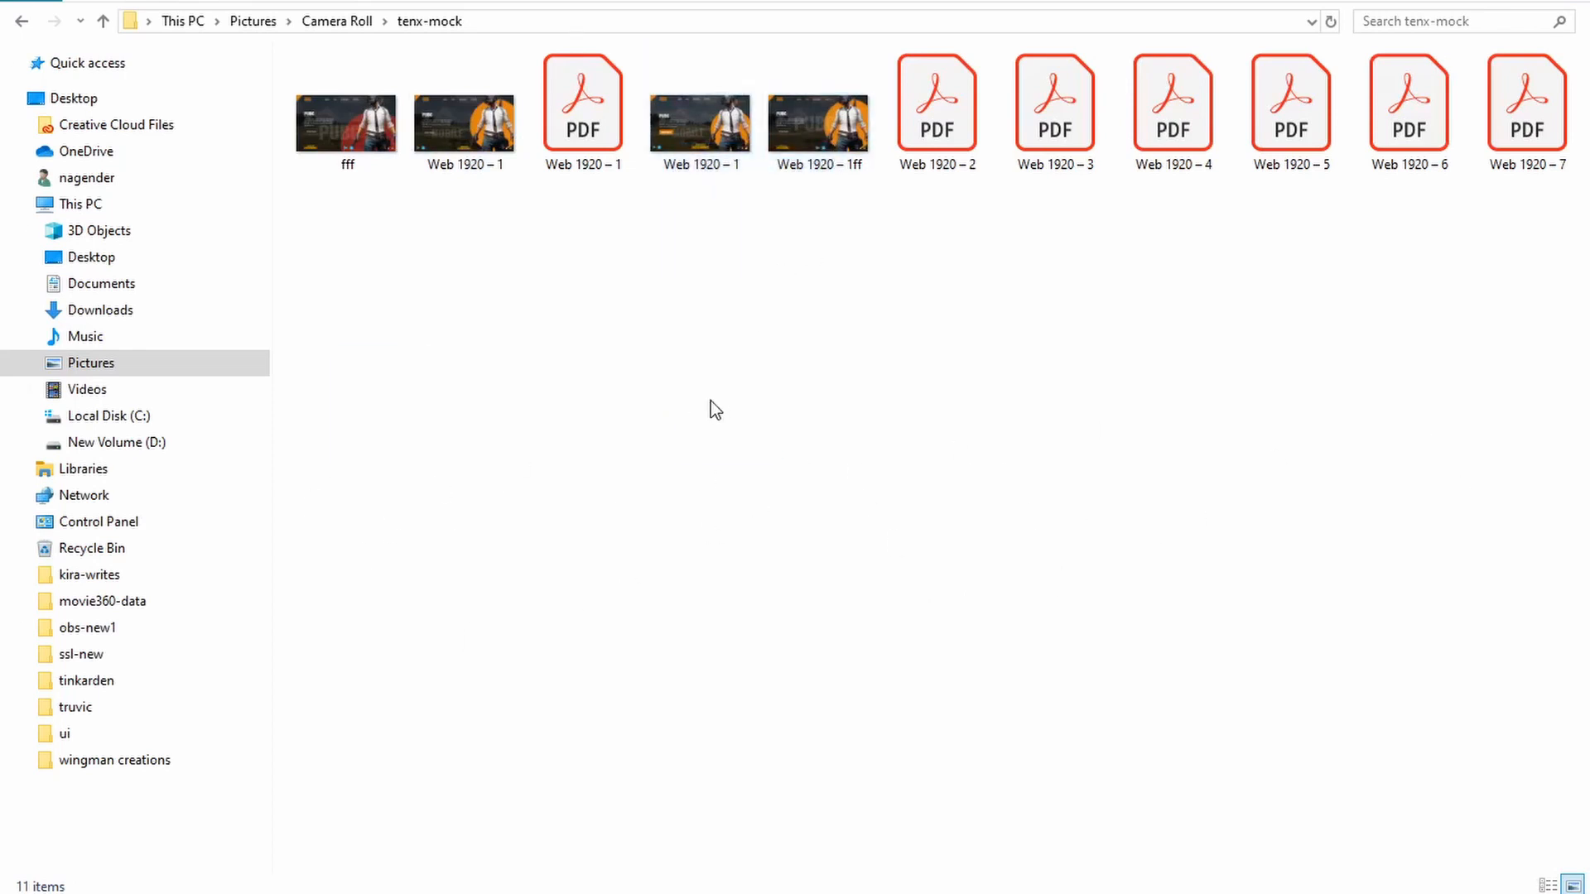
Step: Enlarge the folder thumbnails, view the exported Web 1920 – 1 image, close it and switch away from the folder window
scroll(711, 401, "up", 5, "ctrl")
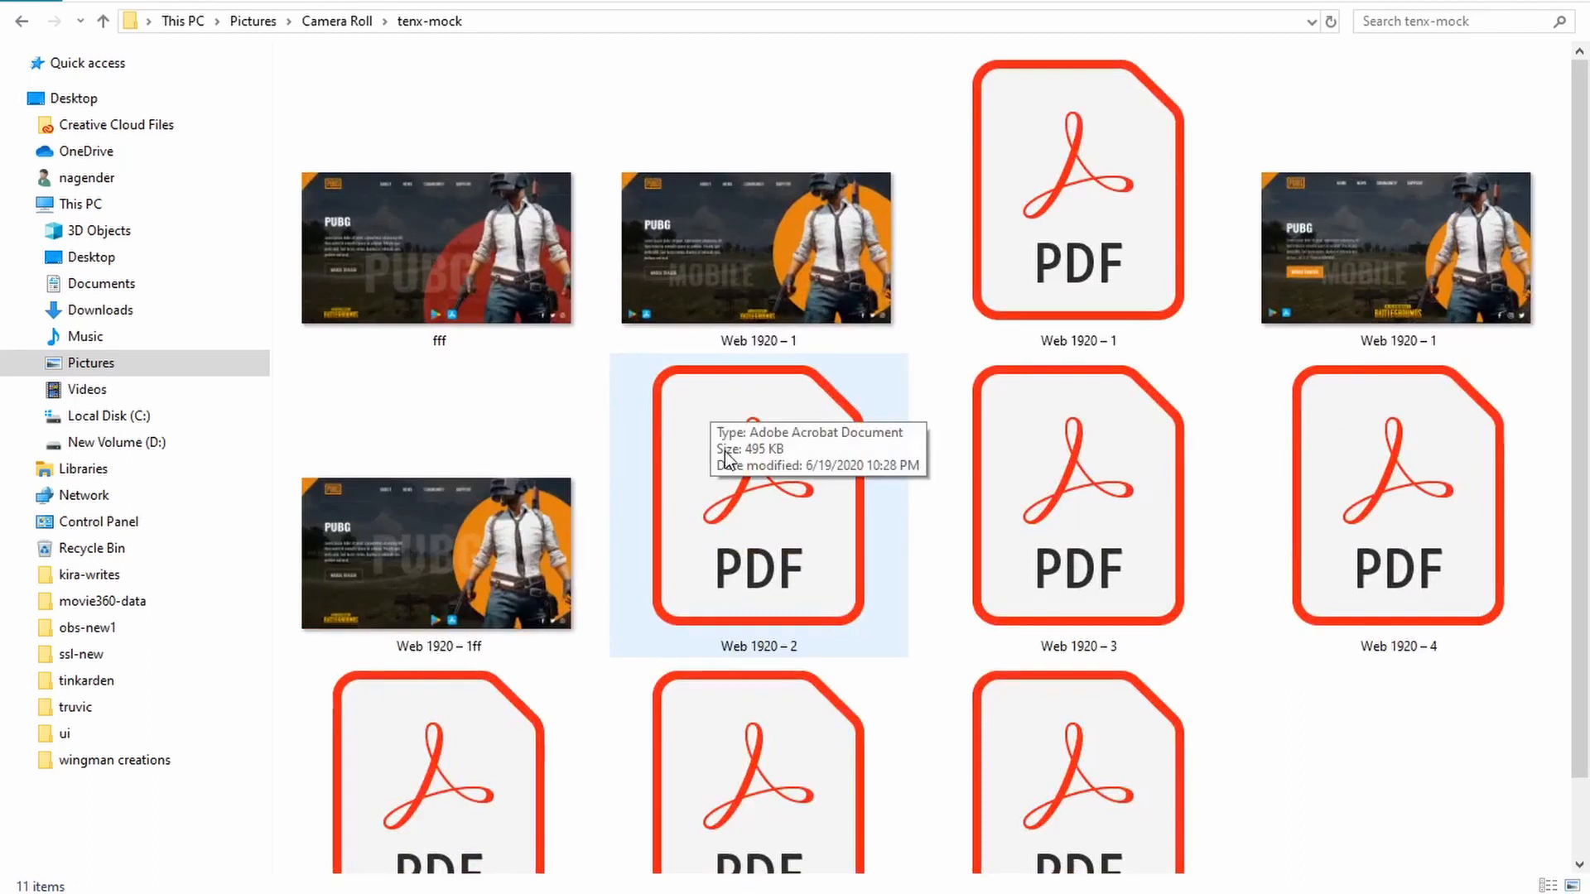
double_click(1388, 273)
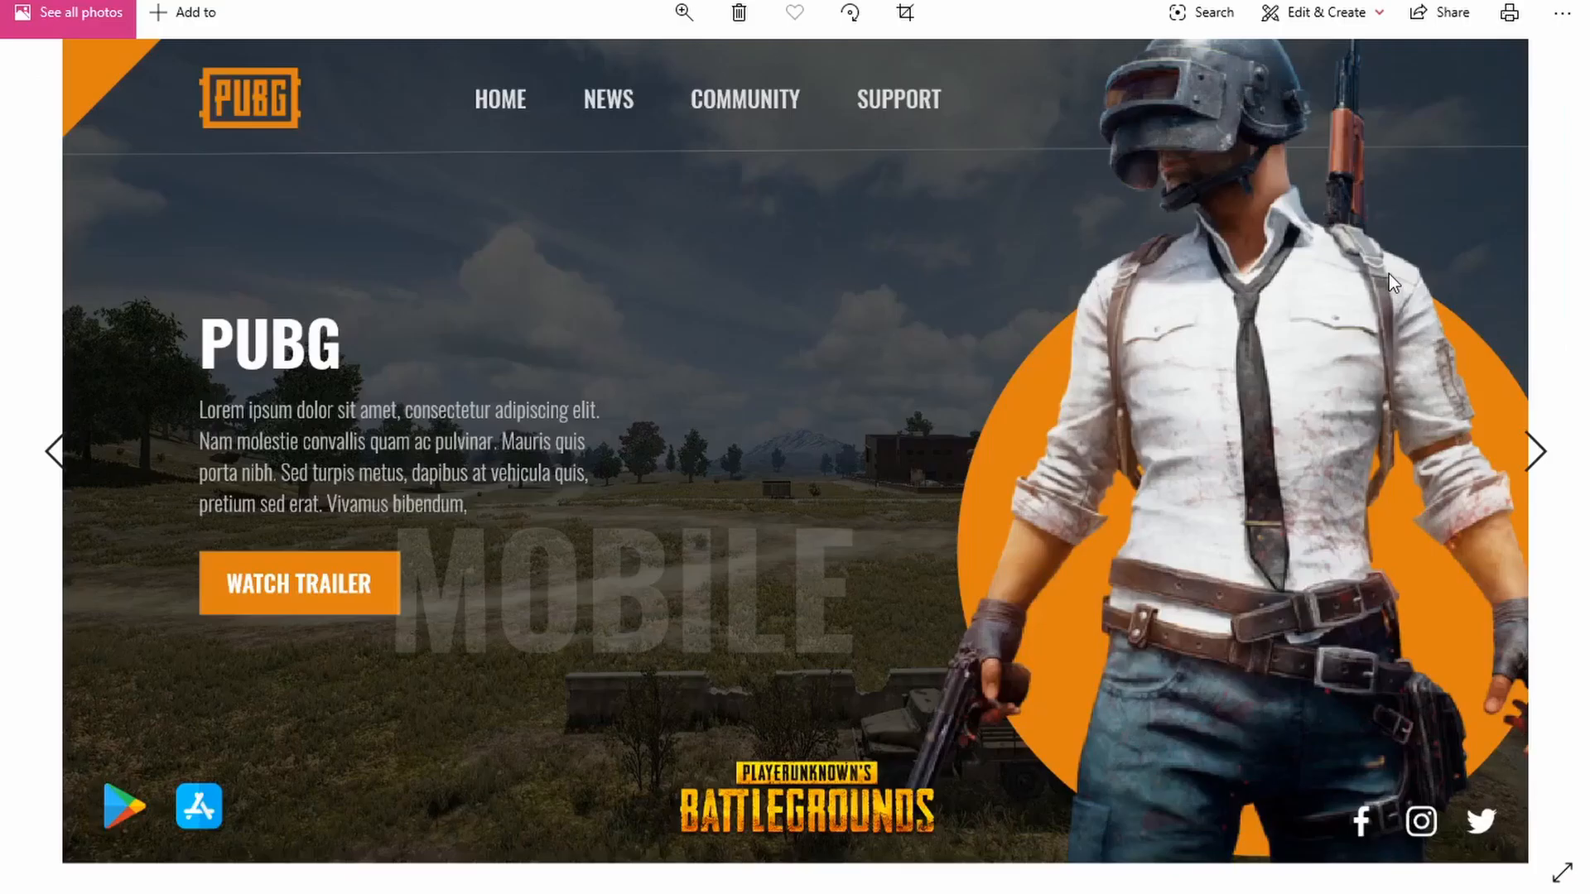
left_click(1569, 12)
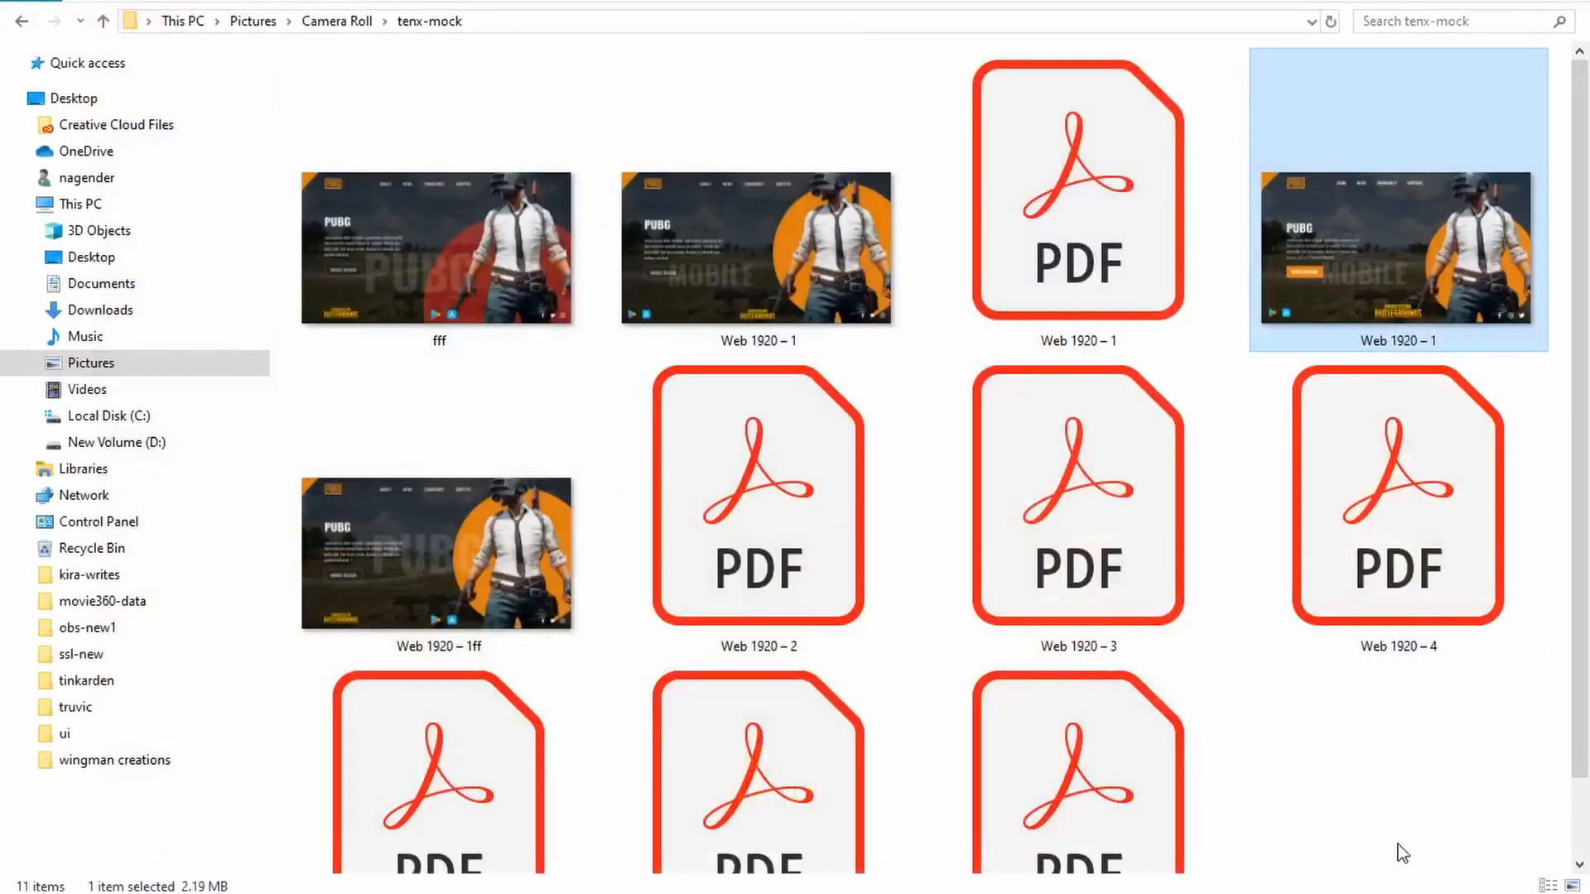
key("alt+Tab")
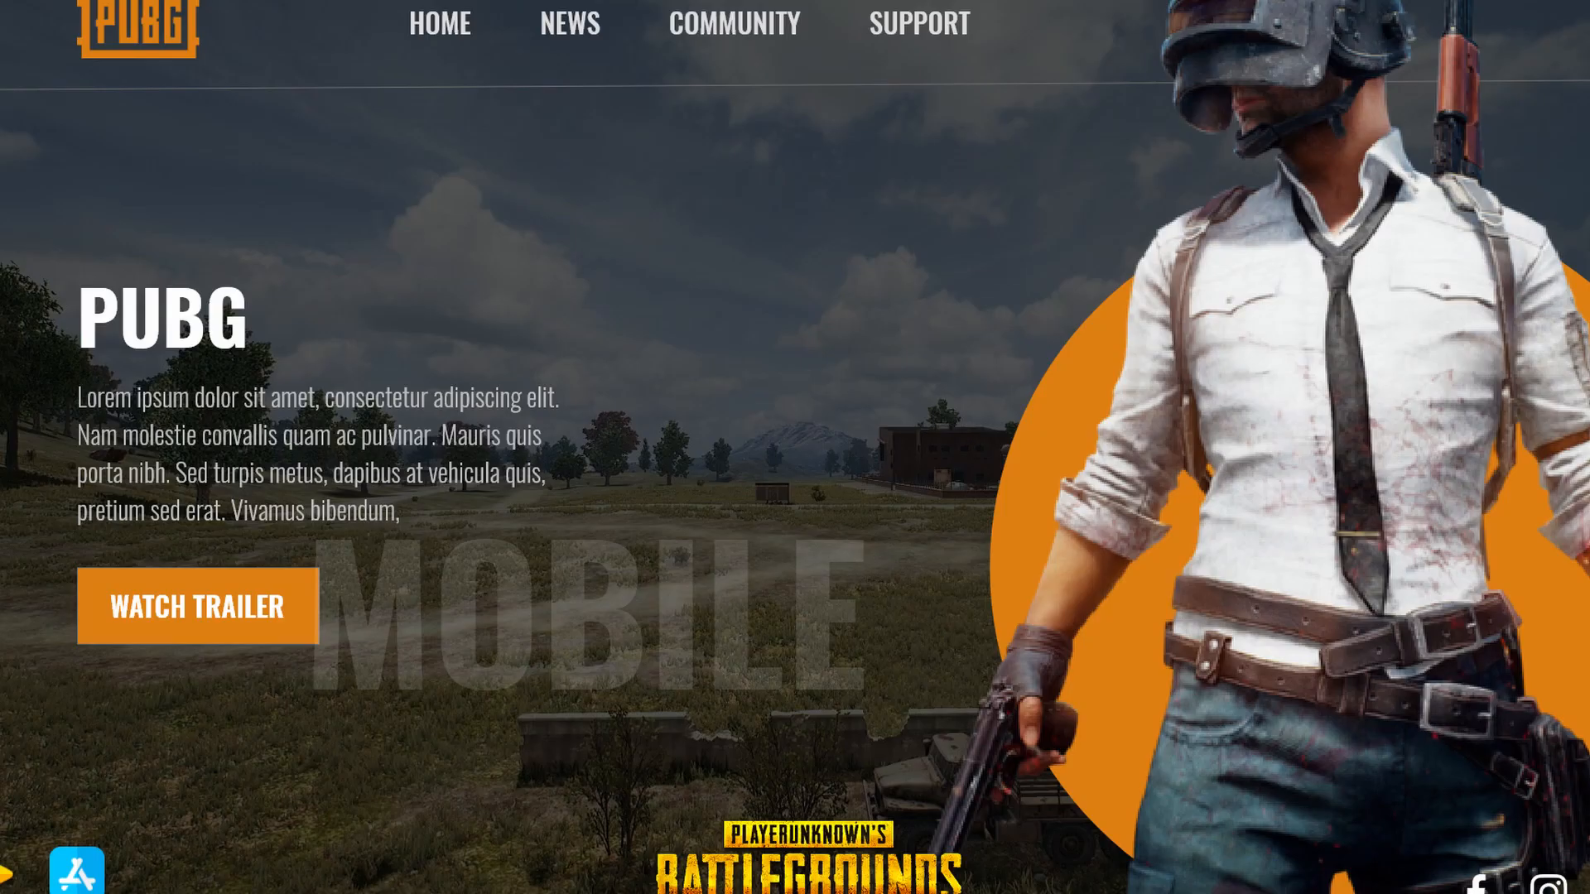